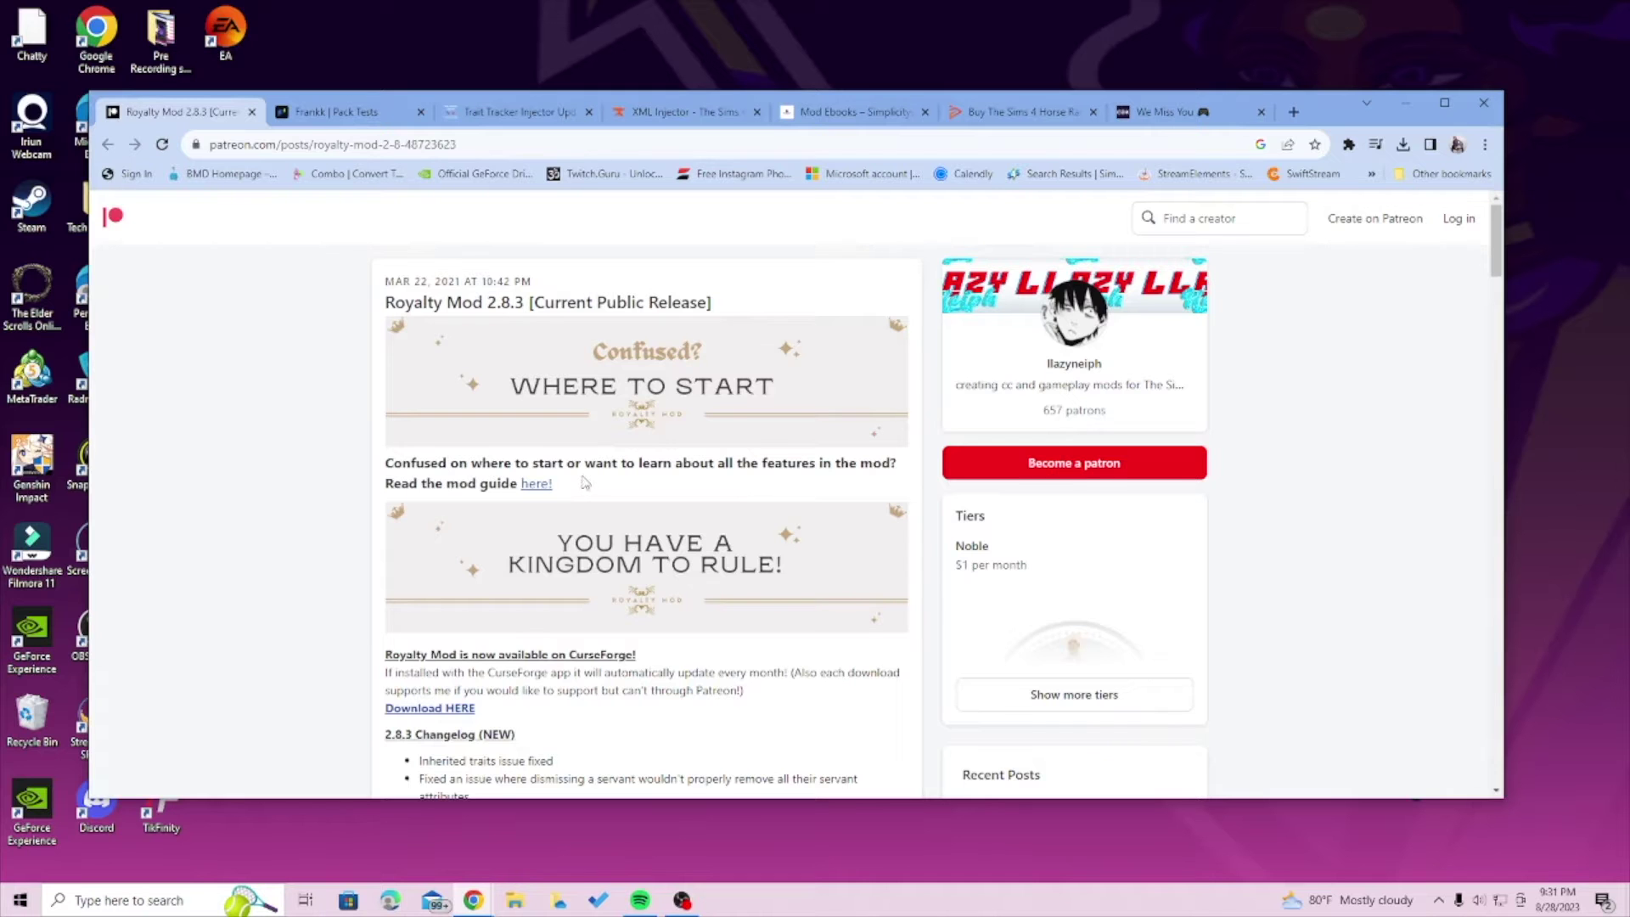
# Read through the Royalty Mod 2.8.3 post, covering the changelog, folder setup notes and the list of required mods
pyautogui.scroll(-5, 584, 482)
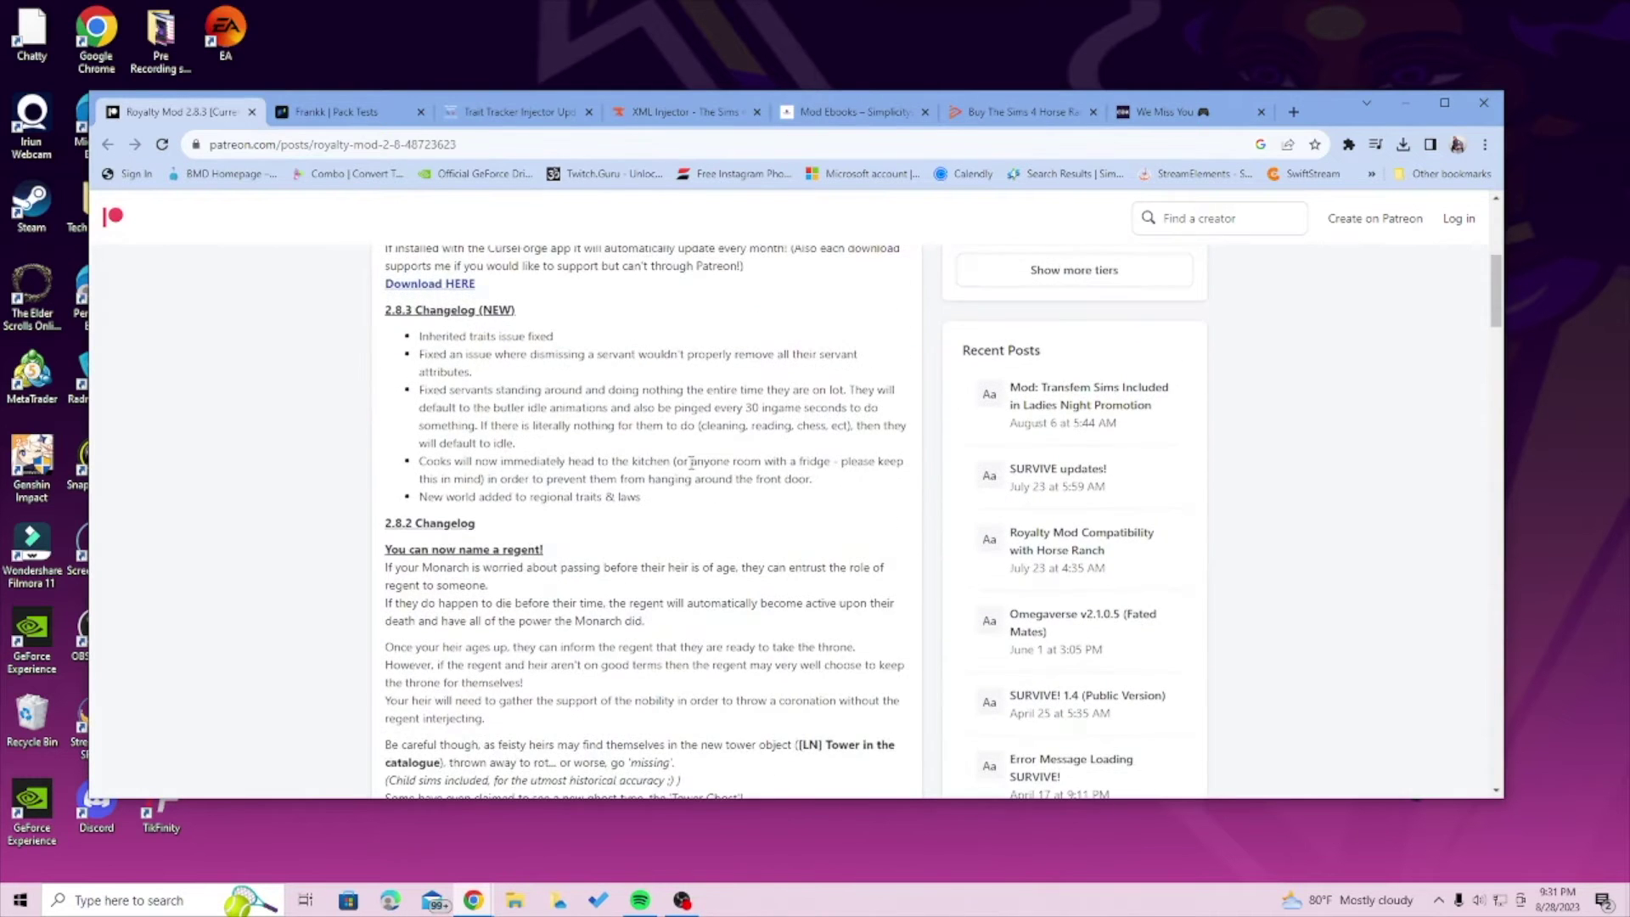
pyautogui.scroll(-1, 680, 472)
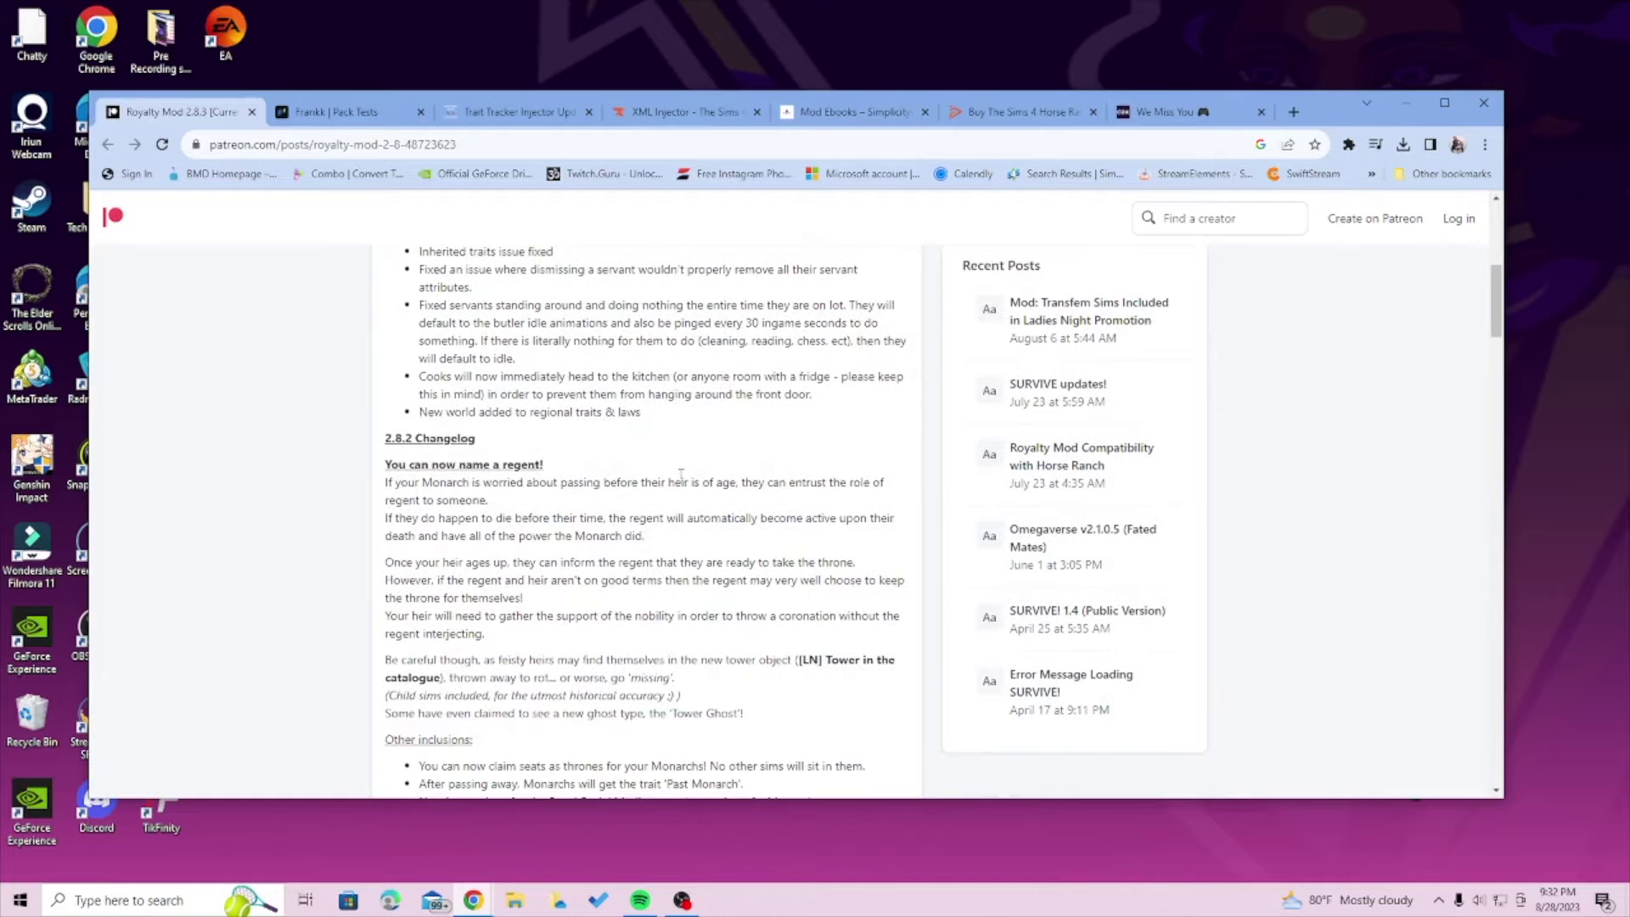
pyautogui.scroll(-3, 680, 475)
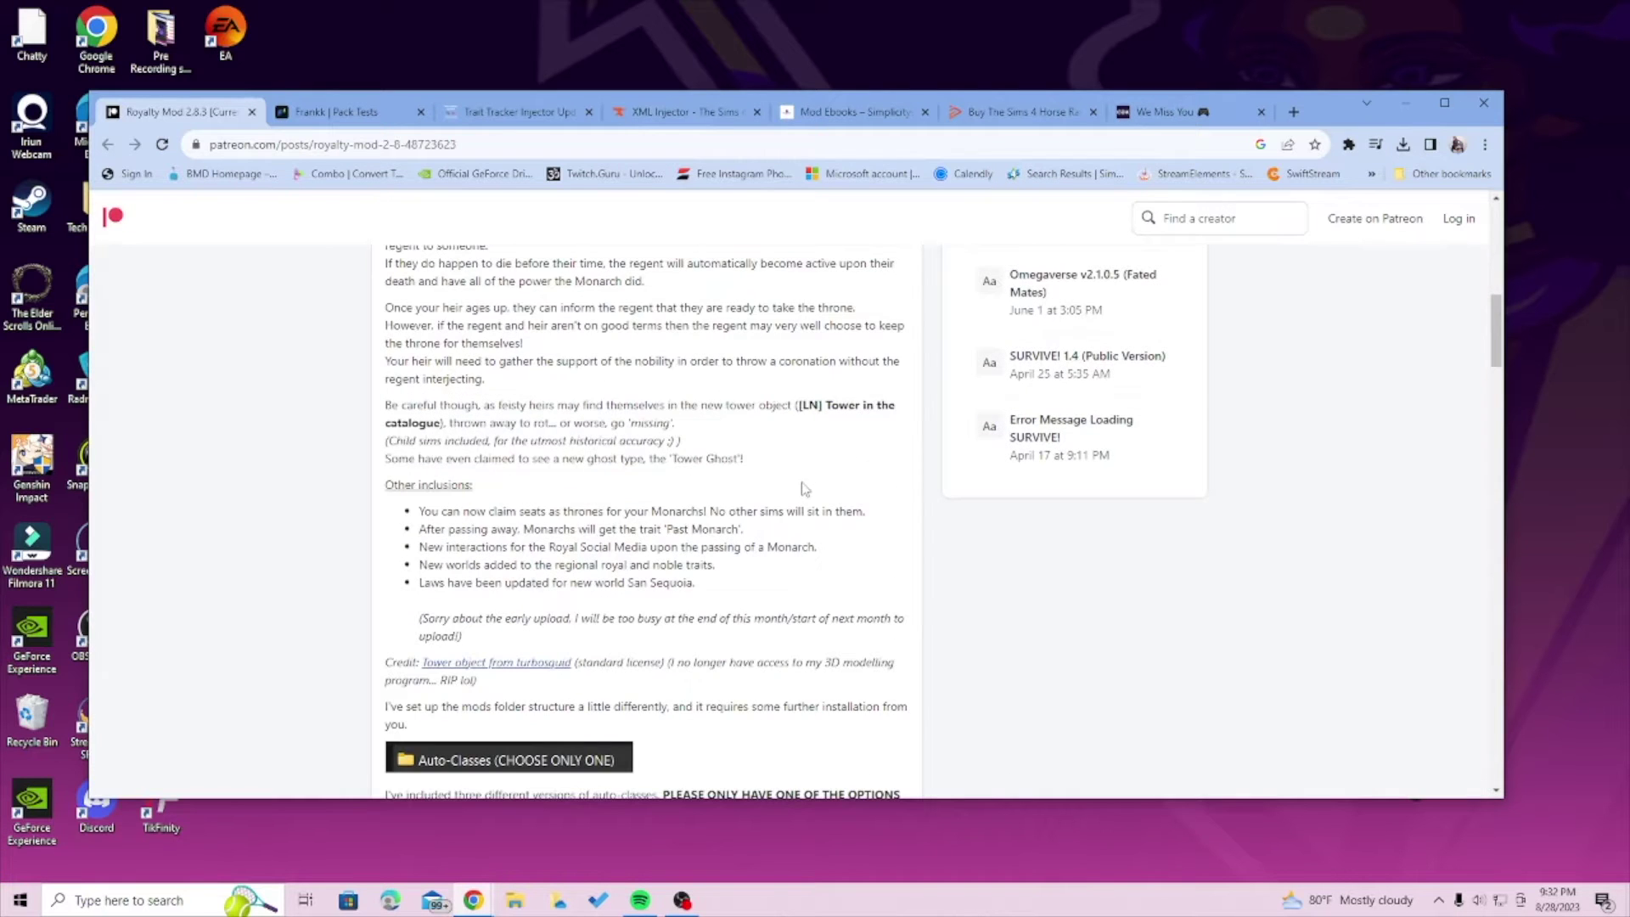
pyautogui.scroll(-5, 805, 493)
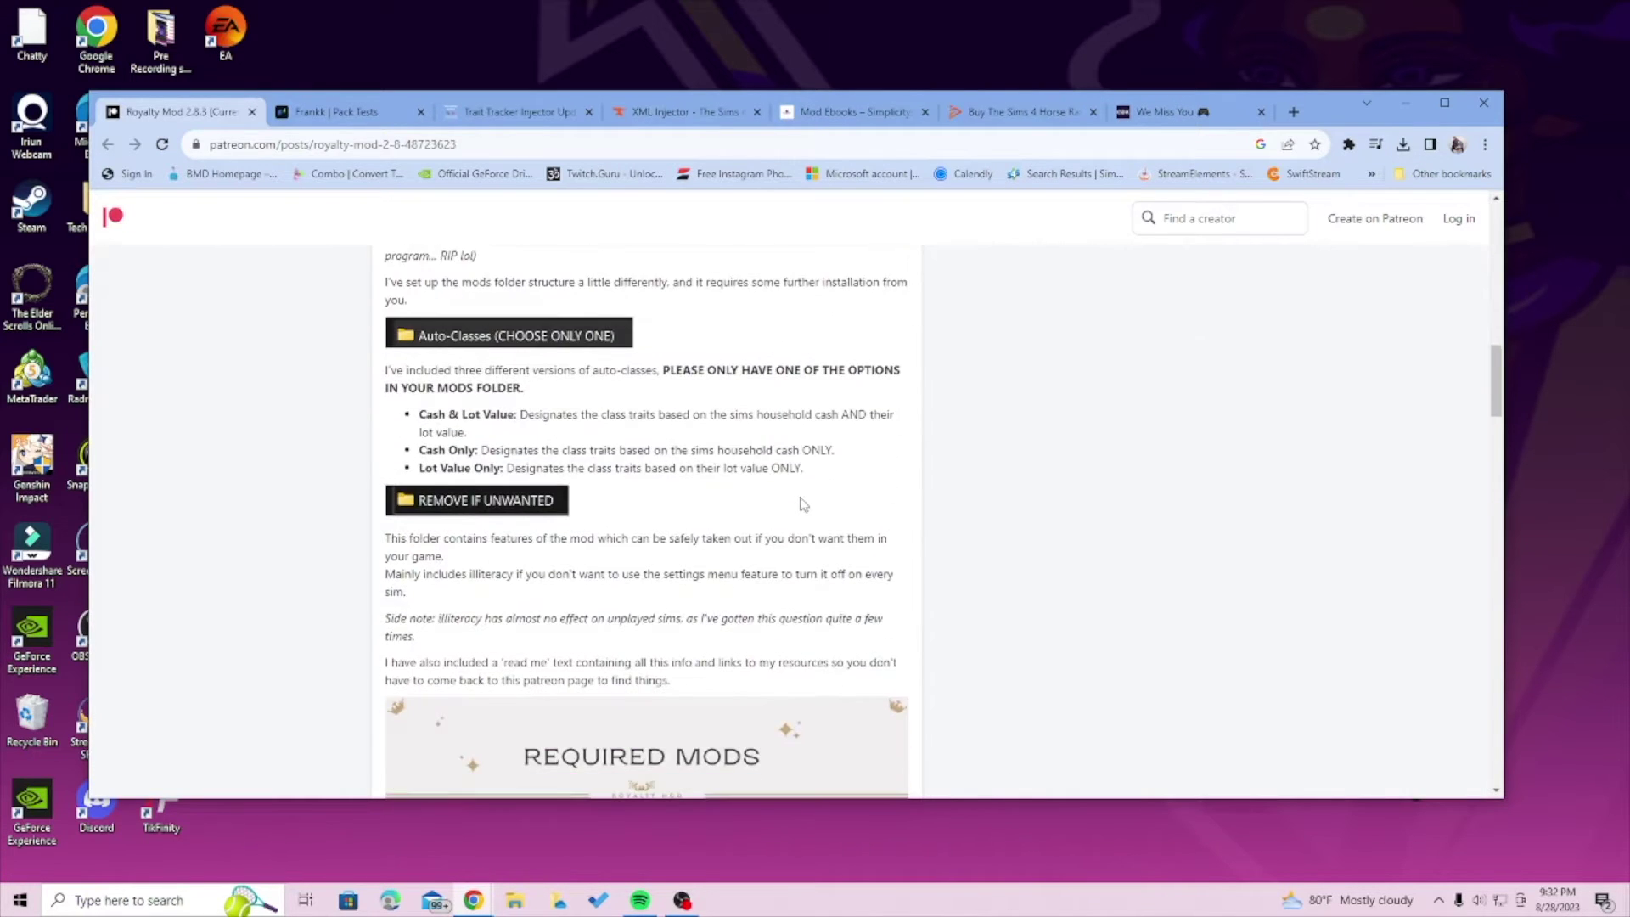
pyautogui.scroll(-4, 803, 504)
pyautogui.scroll(-2, 807, 506)
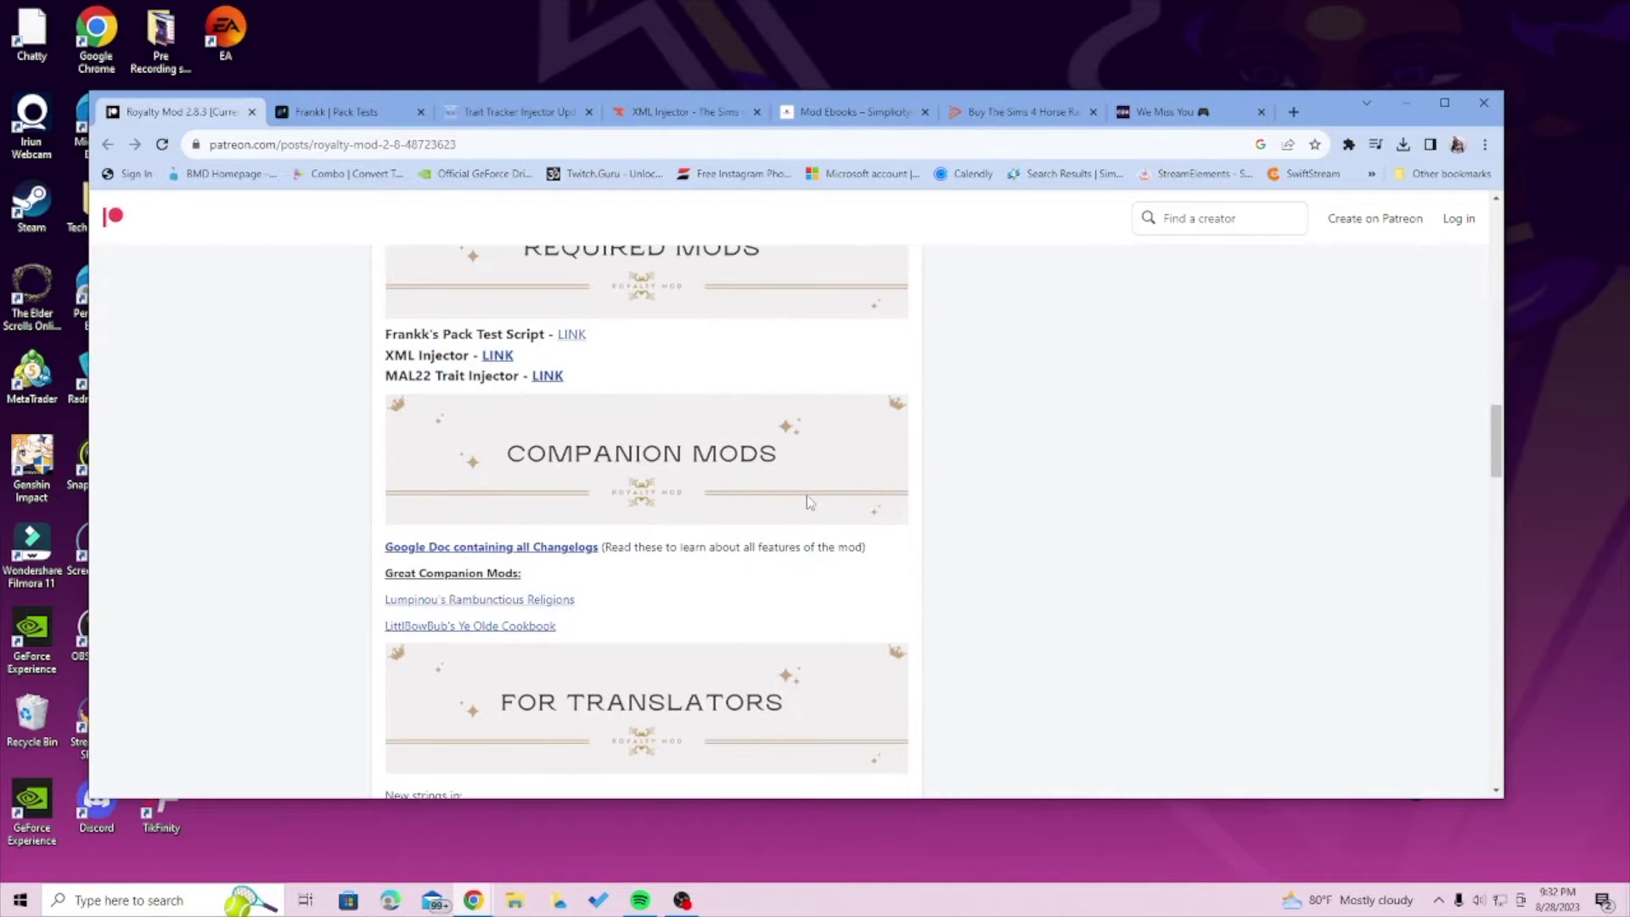
pyautogui.scroll(-2, 816, 506)
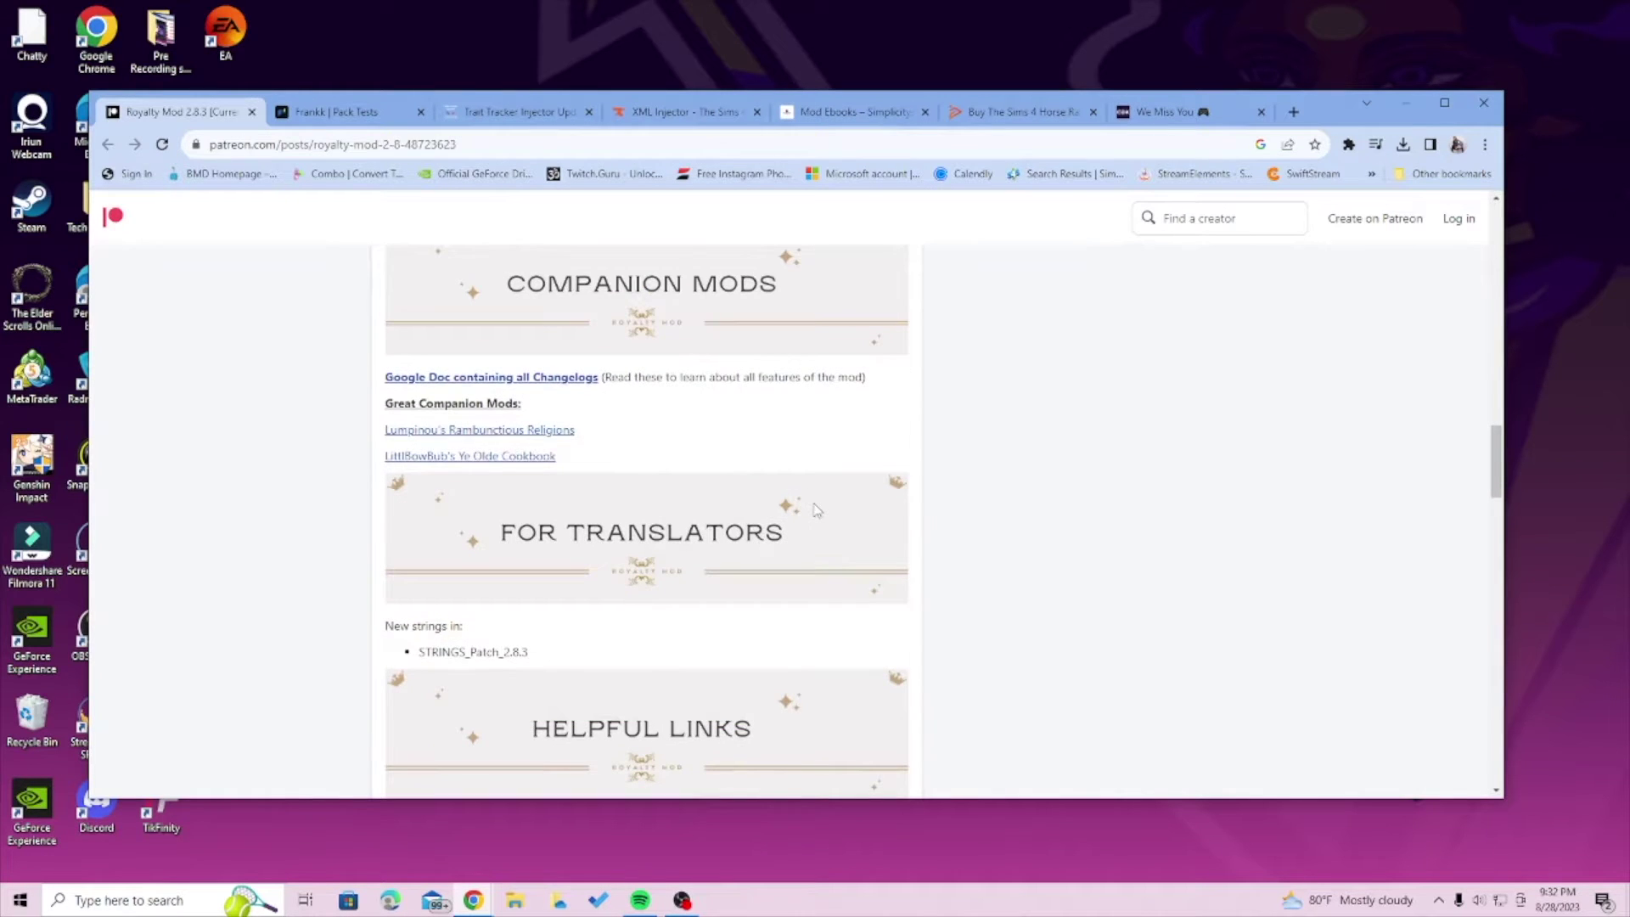
pyautogui.scroll(3, 811, 509)
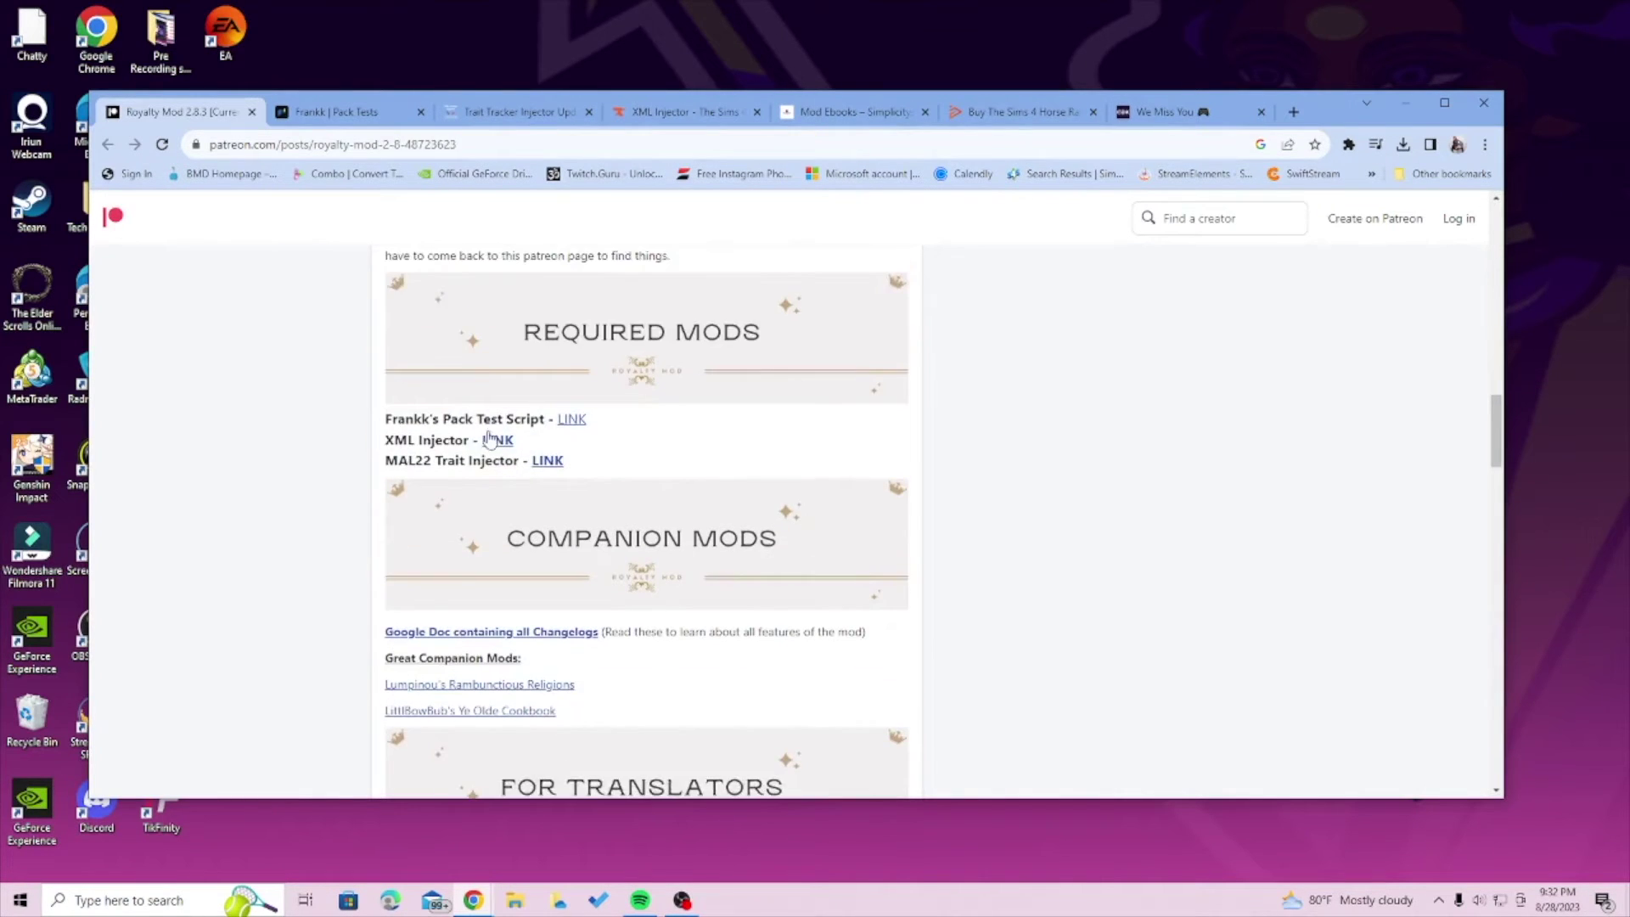
pyautogui.rightClick(570, 421)
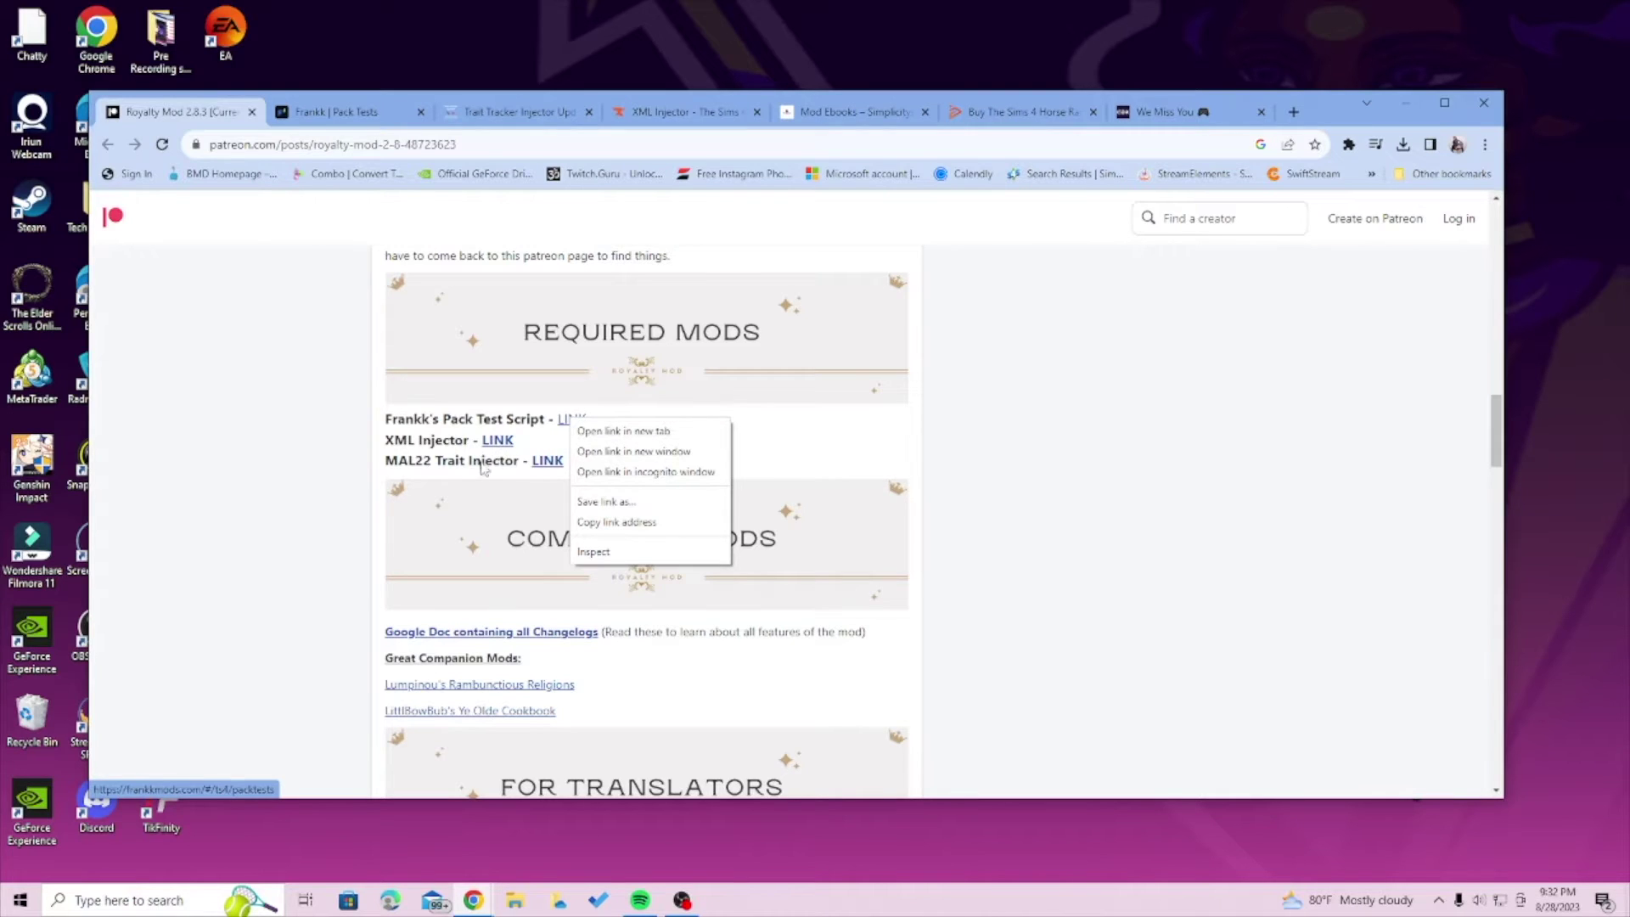
pyautogui.click(514, 493)
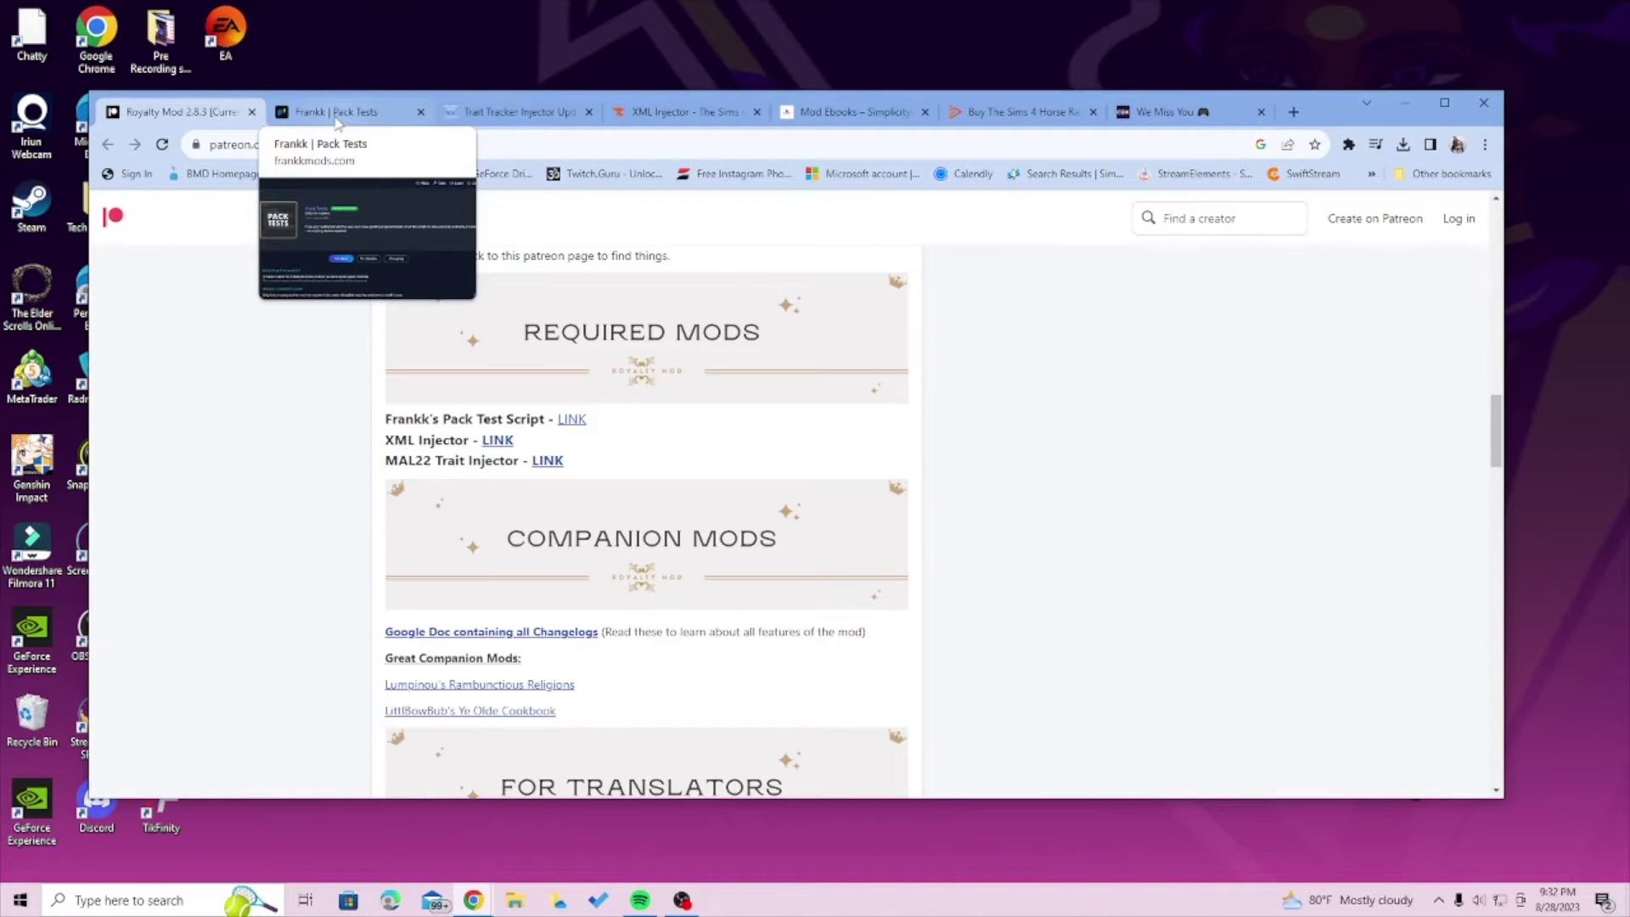
# Download the attachment "llazyneiph - Royalty Mod 2.8.3.zip" from the post and check it in the recent downloads
pyautogui.scroll(-6, 1011, 495)
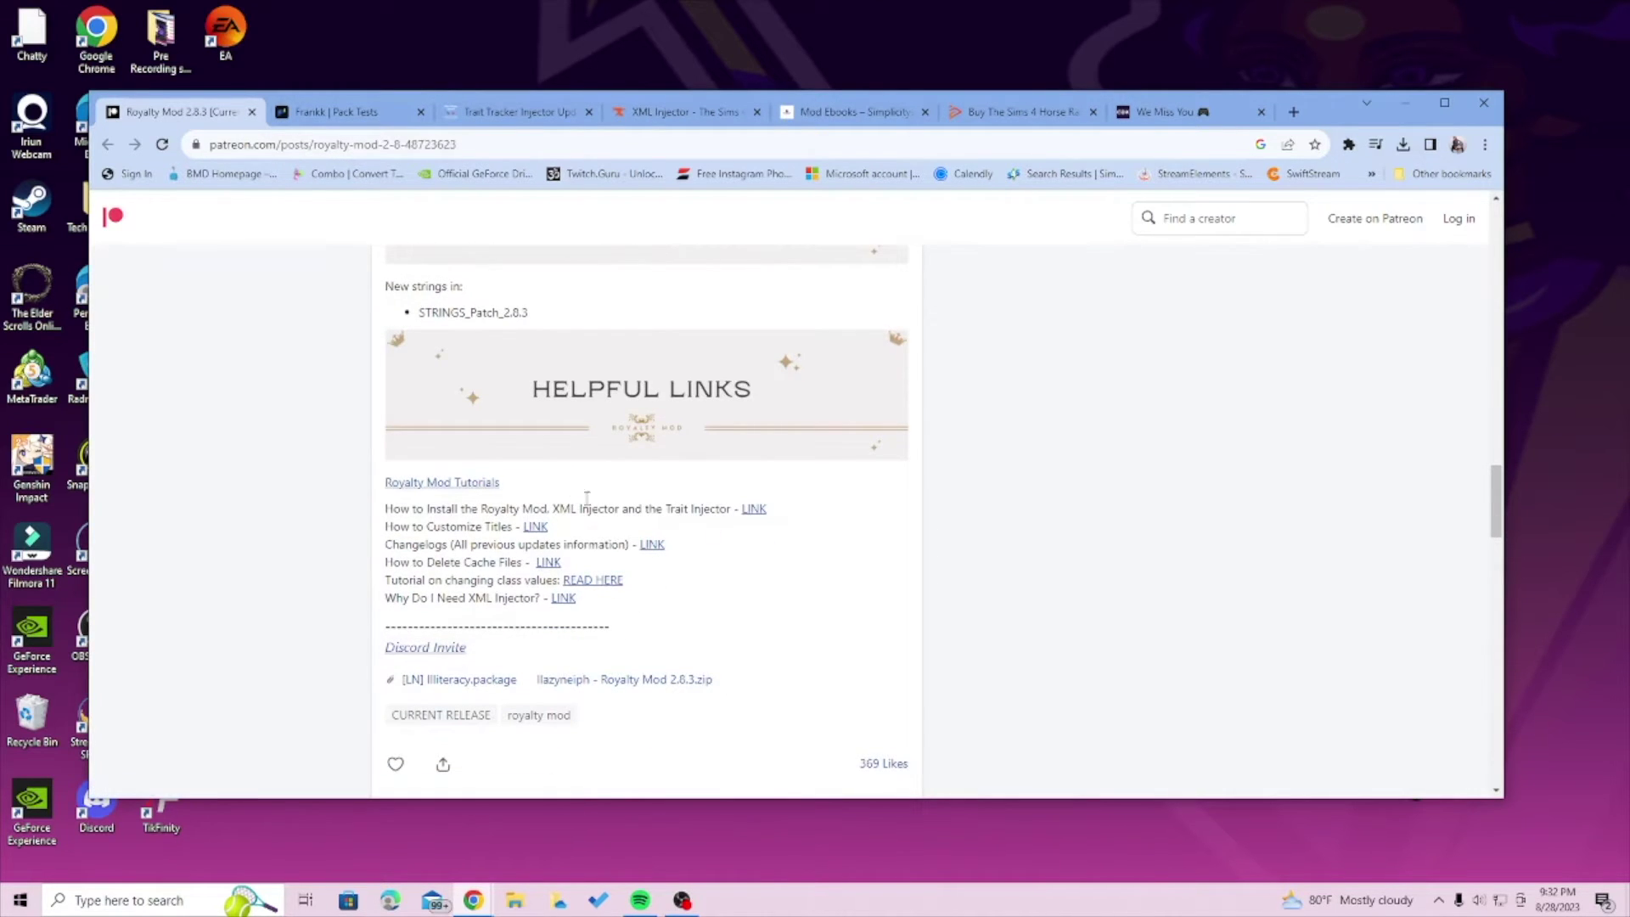
pyautogui.scroll(-1, 991, 608)
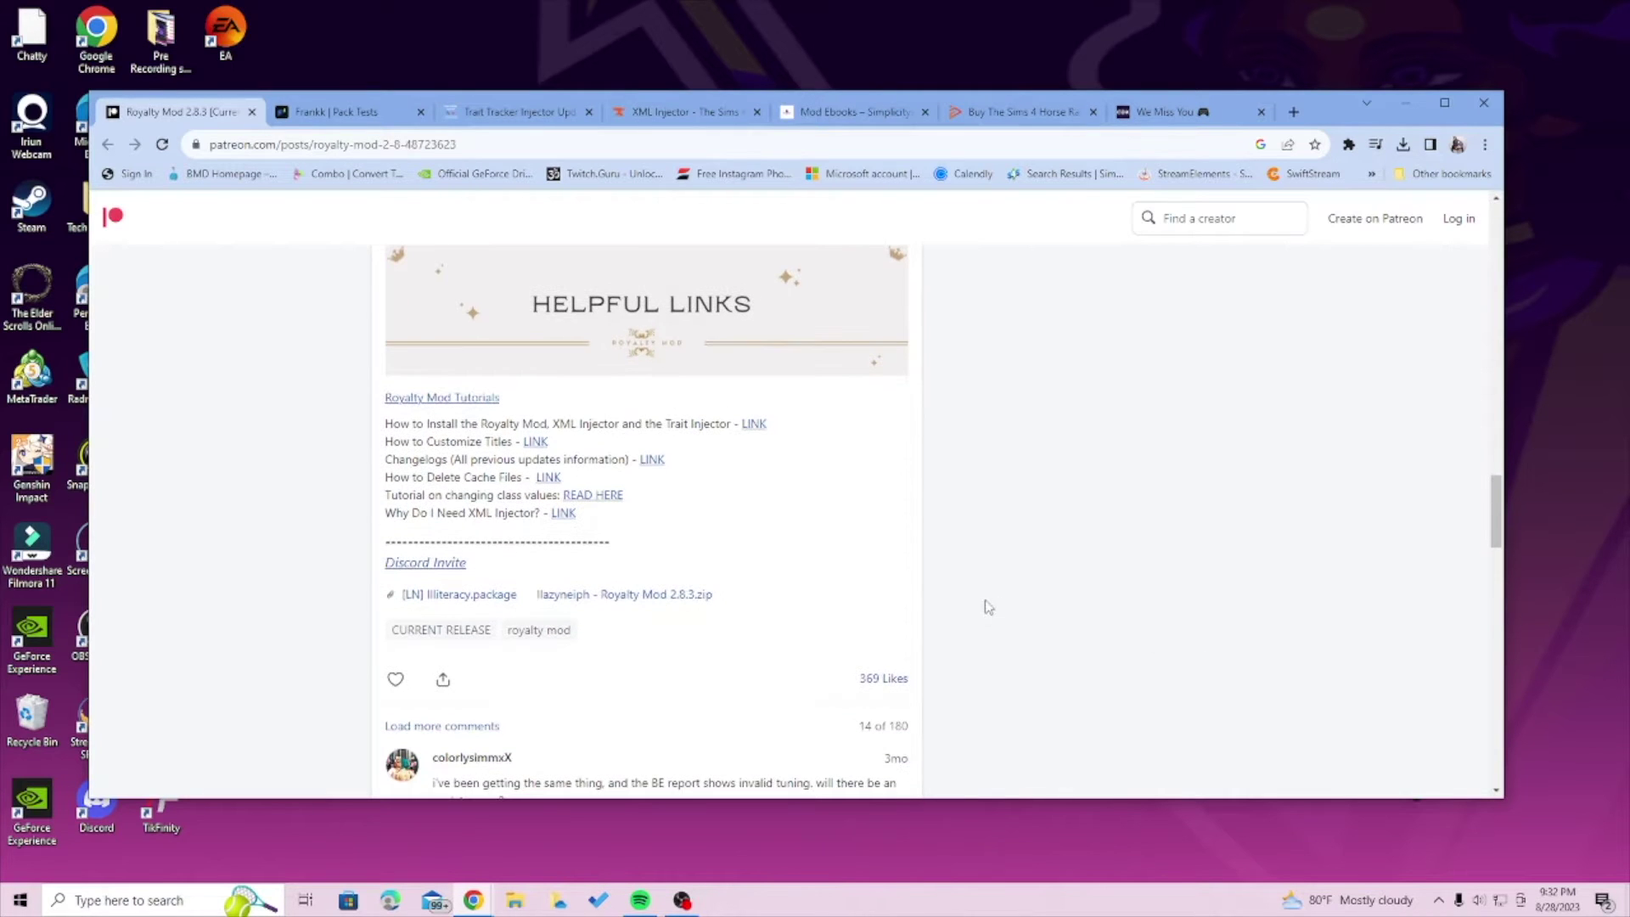
pyautogui.click(679, 597)
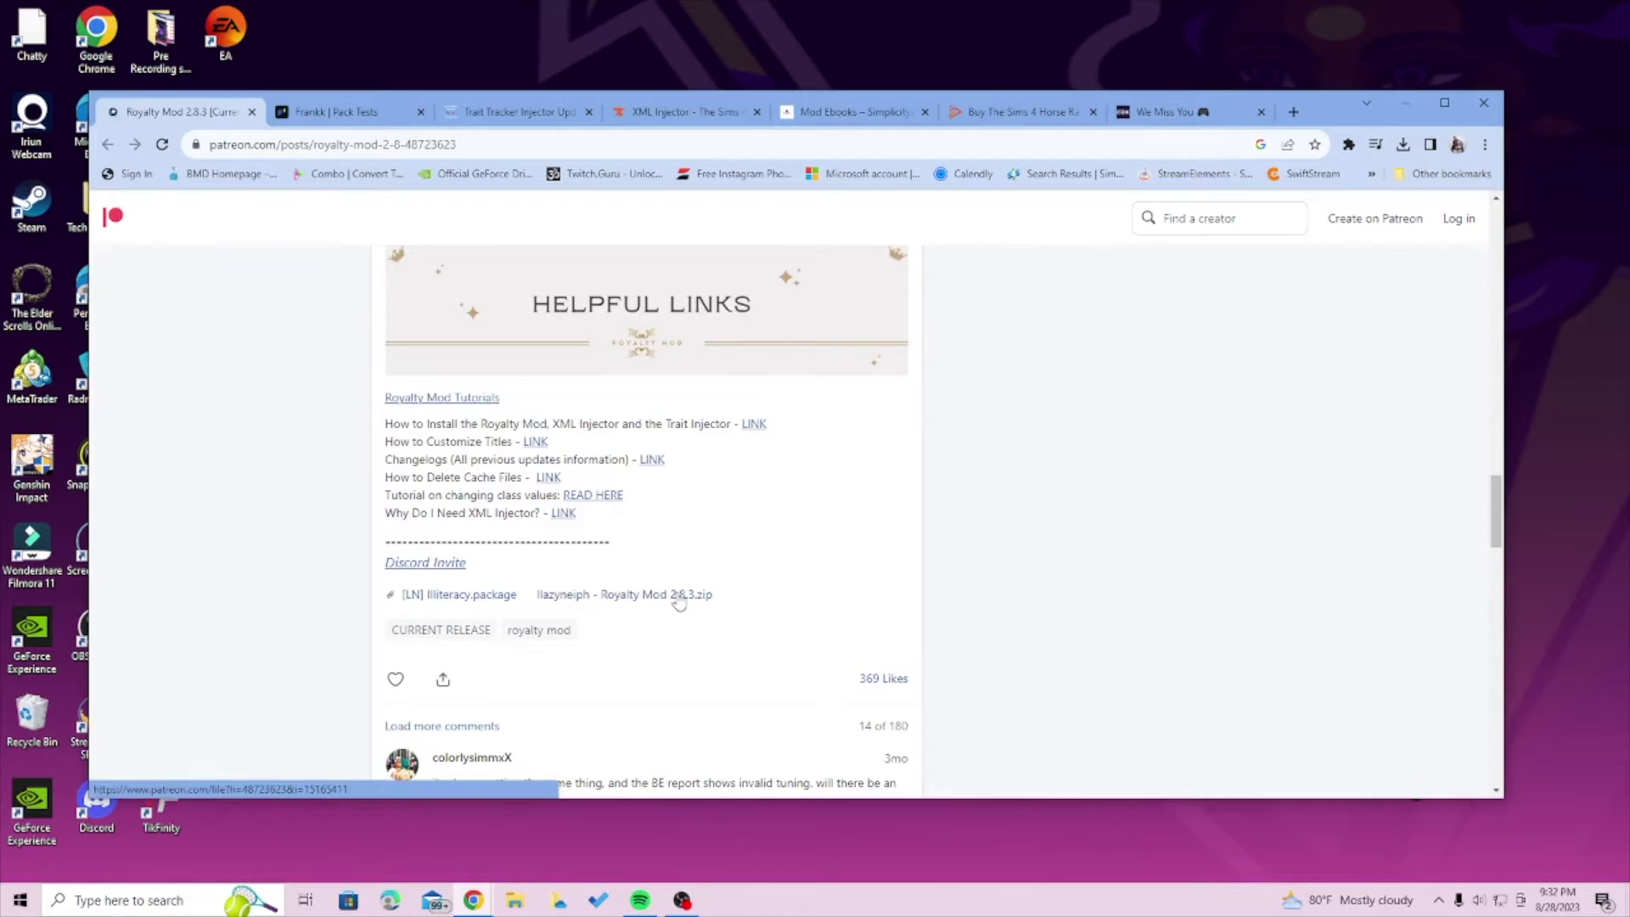
pyautogui.click(760, 521)
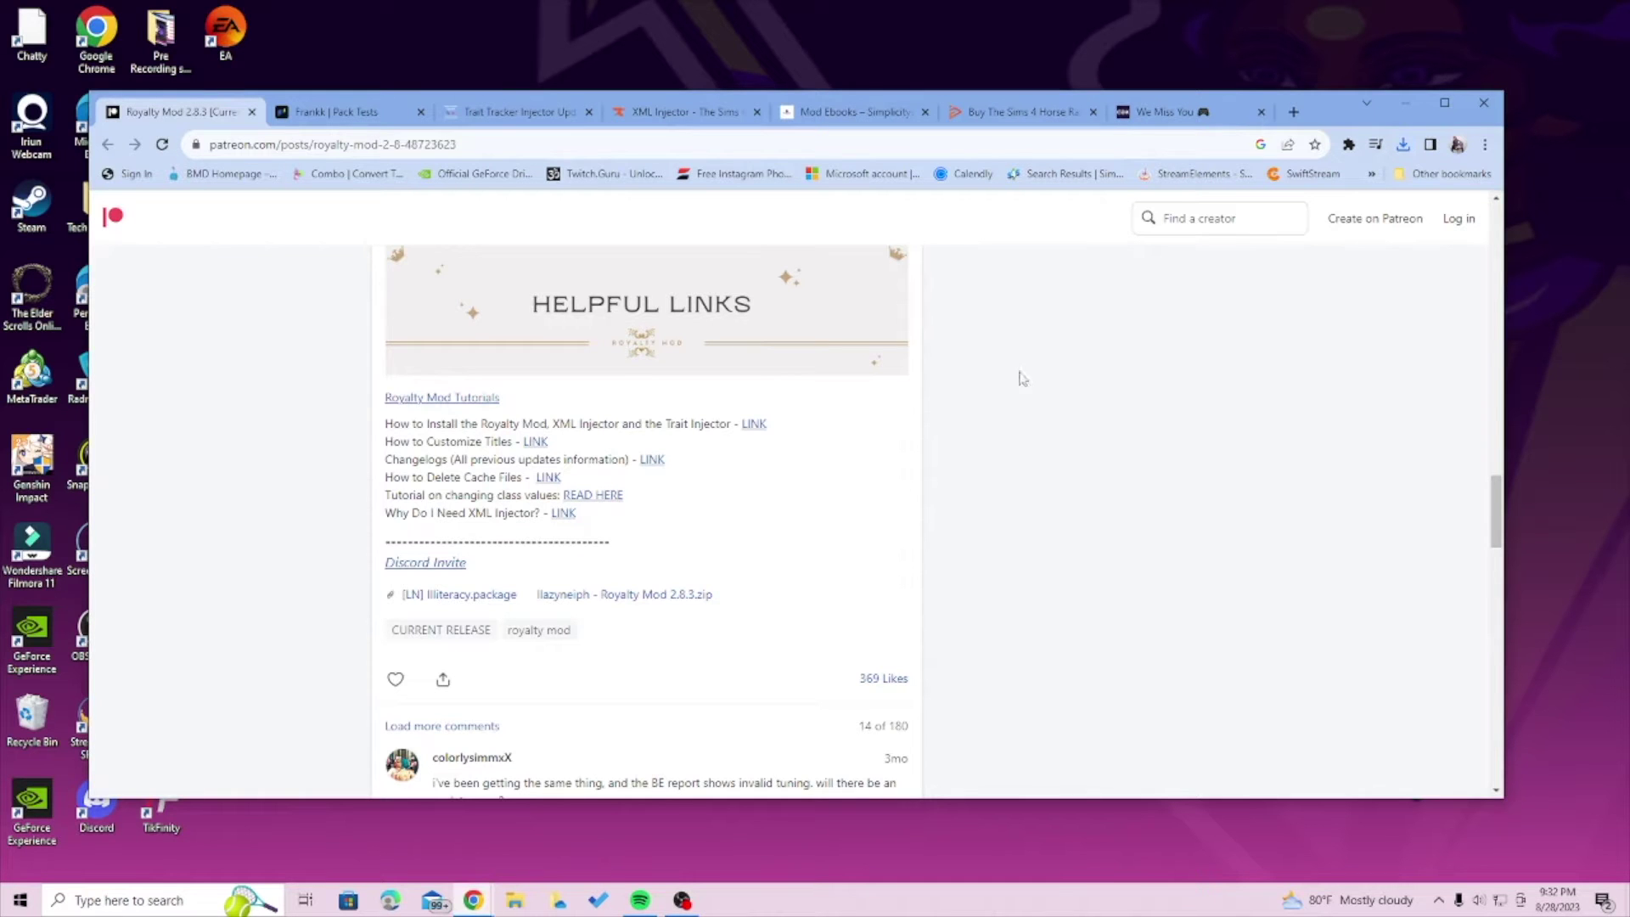
pyautogui.click(1405, 144)
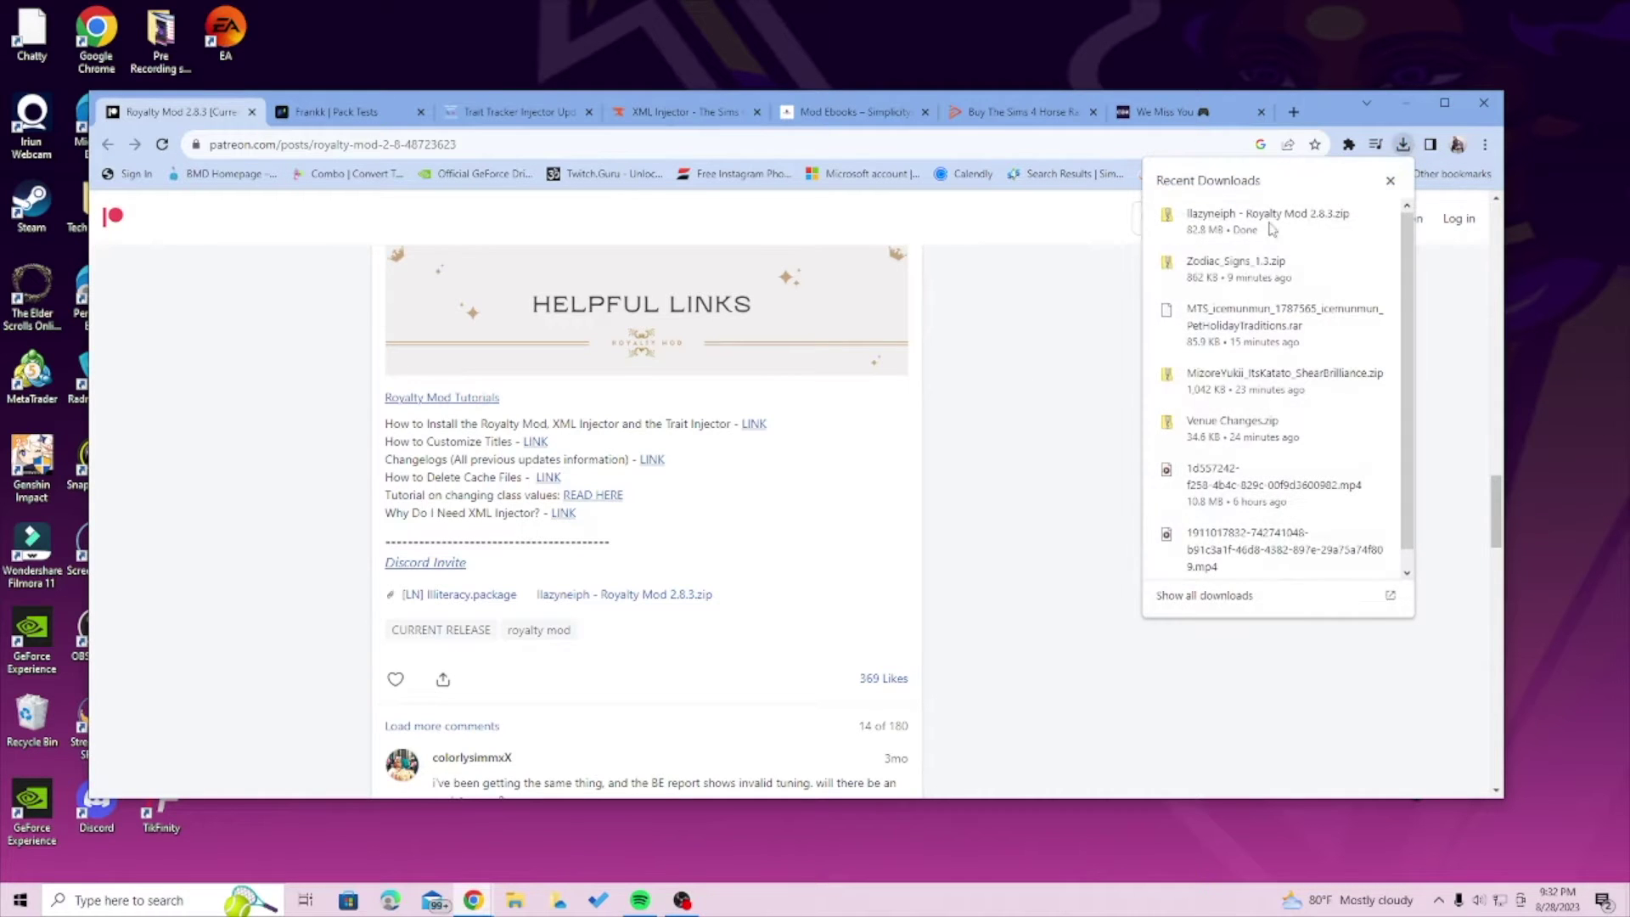
pyautogui.click(1030, 339)
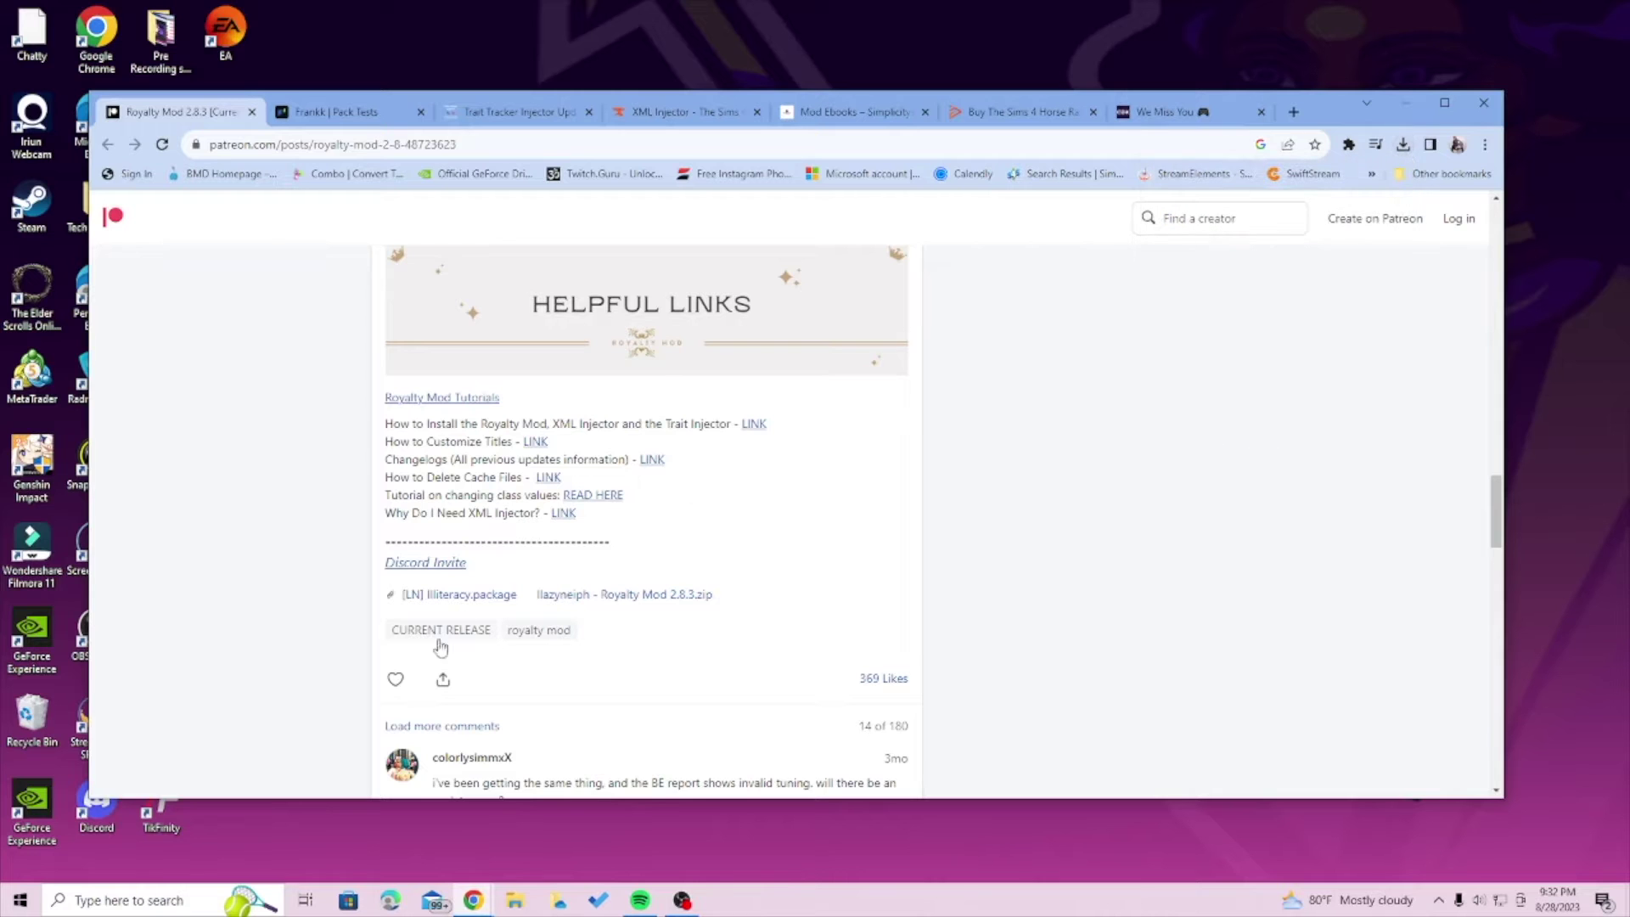
# Save the "[LN] Illiteracy.package" attachment to the Downloads folder and check it in the recent downloads
pyautogui.click(469, 596)
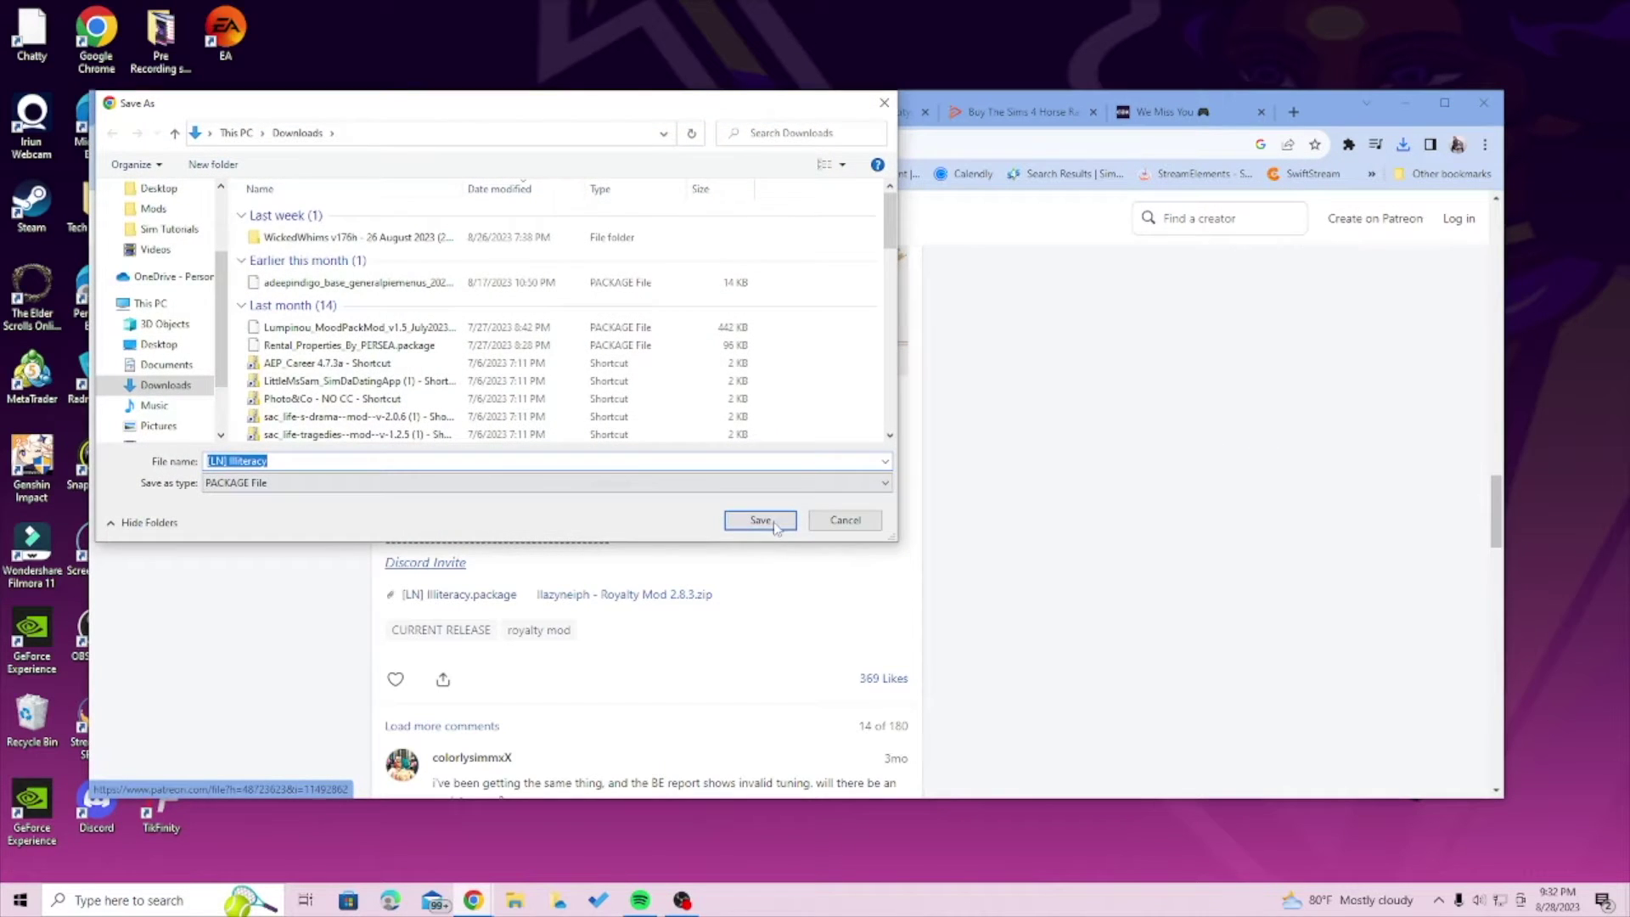
pyautogui.click(761, 520)
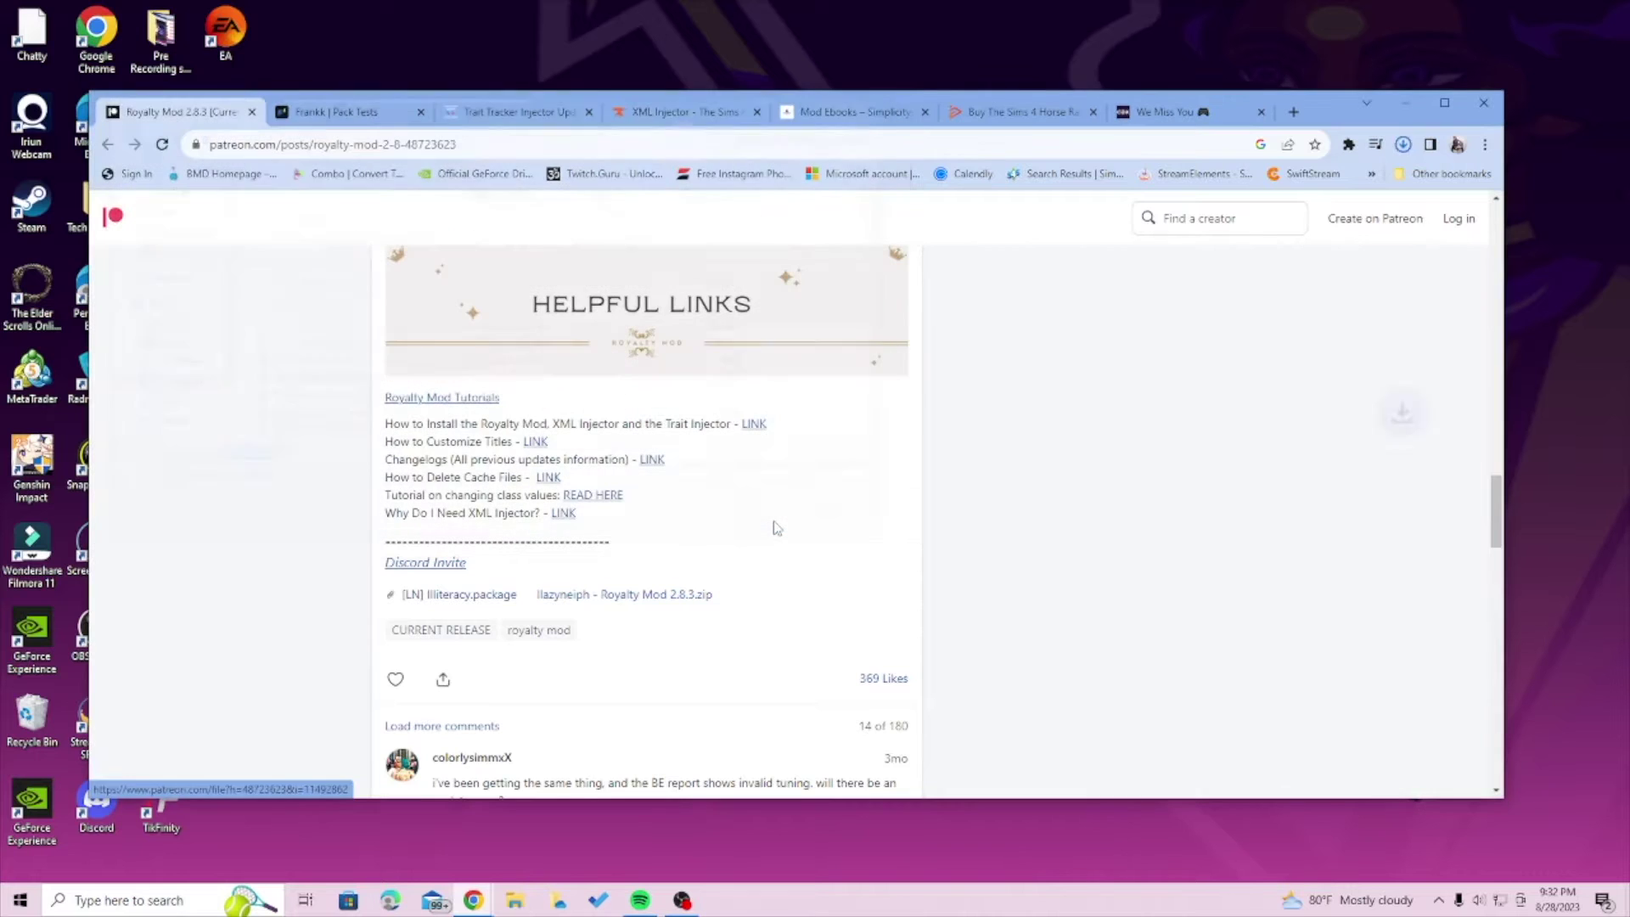
pyautogui.click(1401, 146)
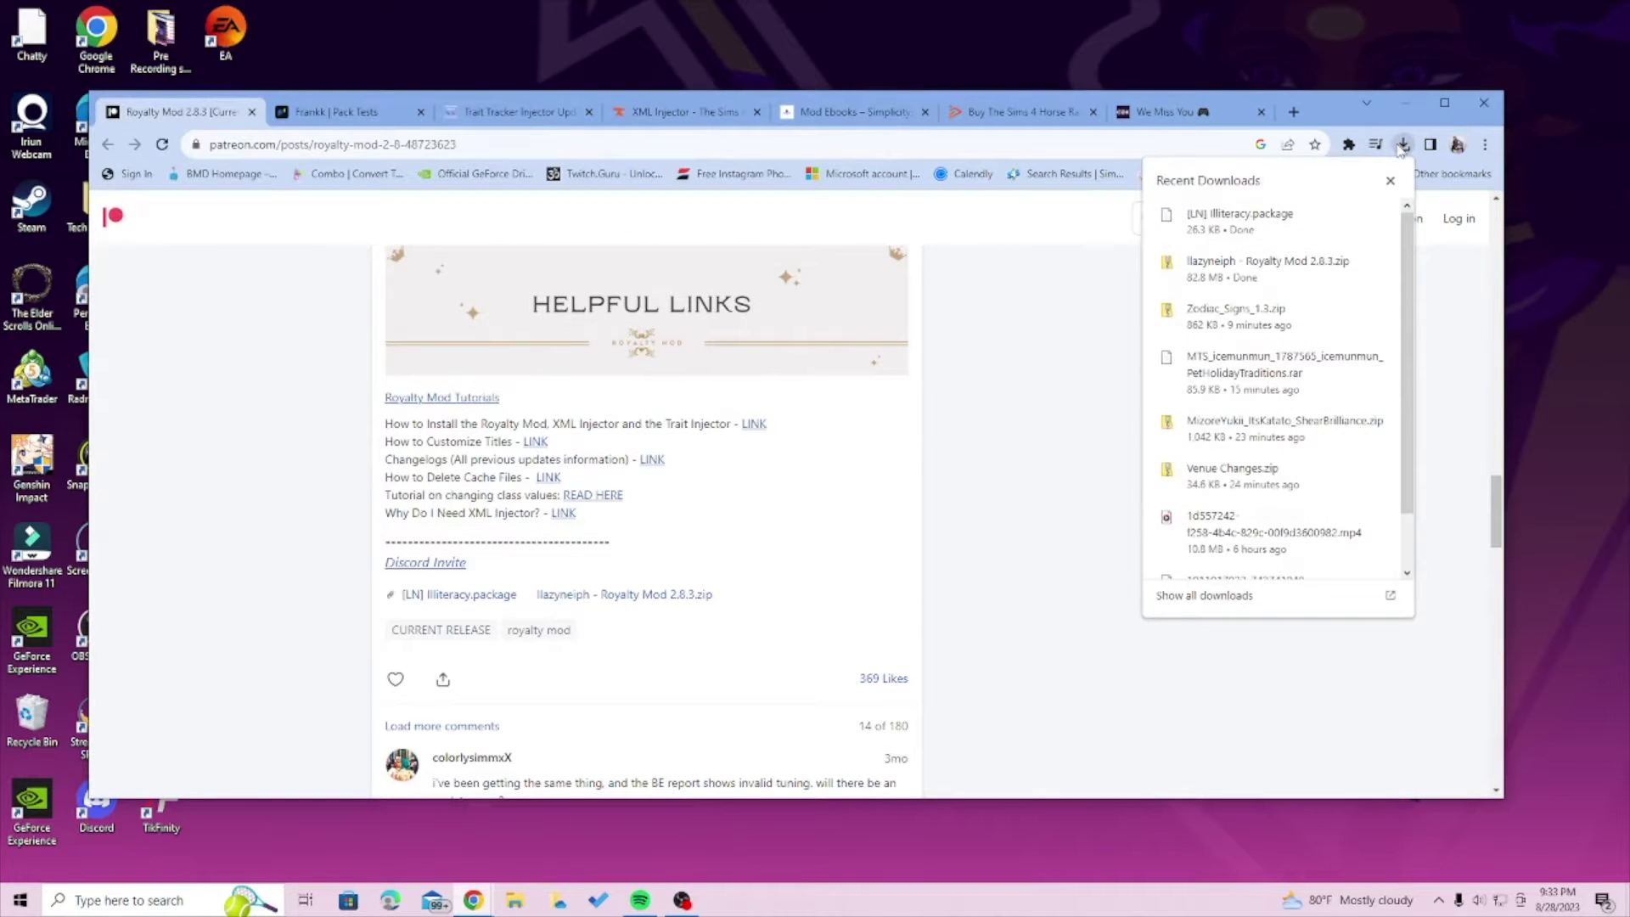
pyautogui.click(1400, 146)
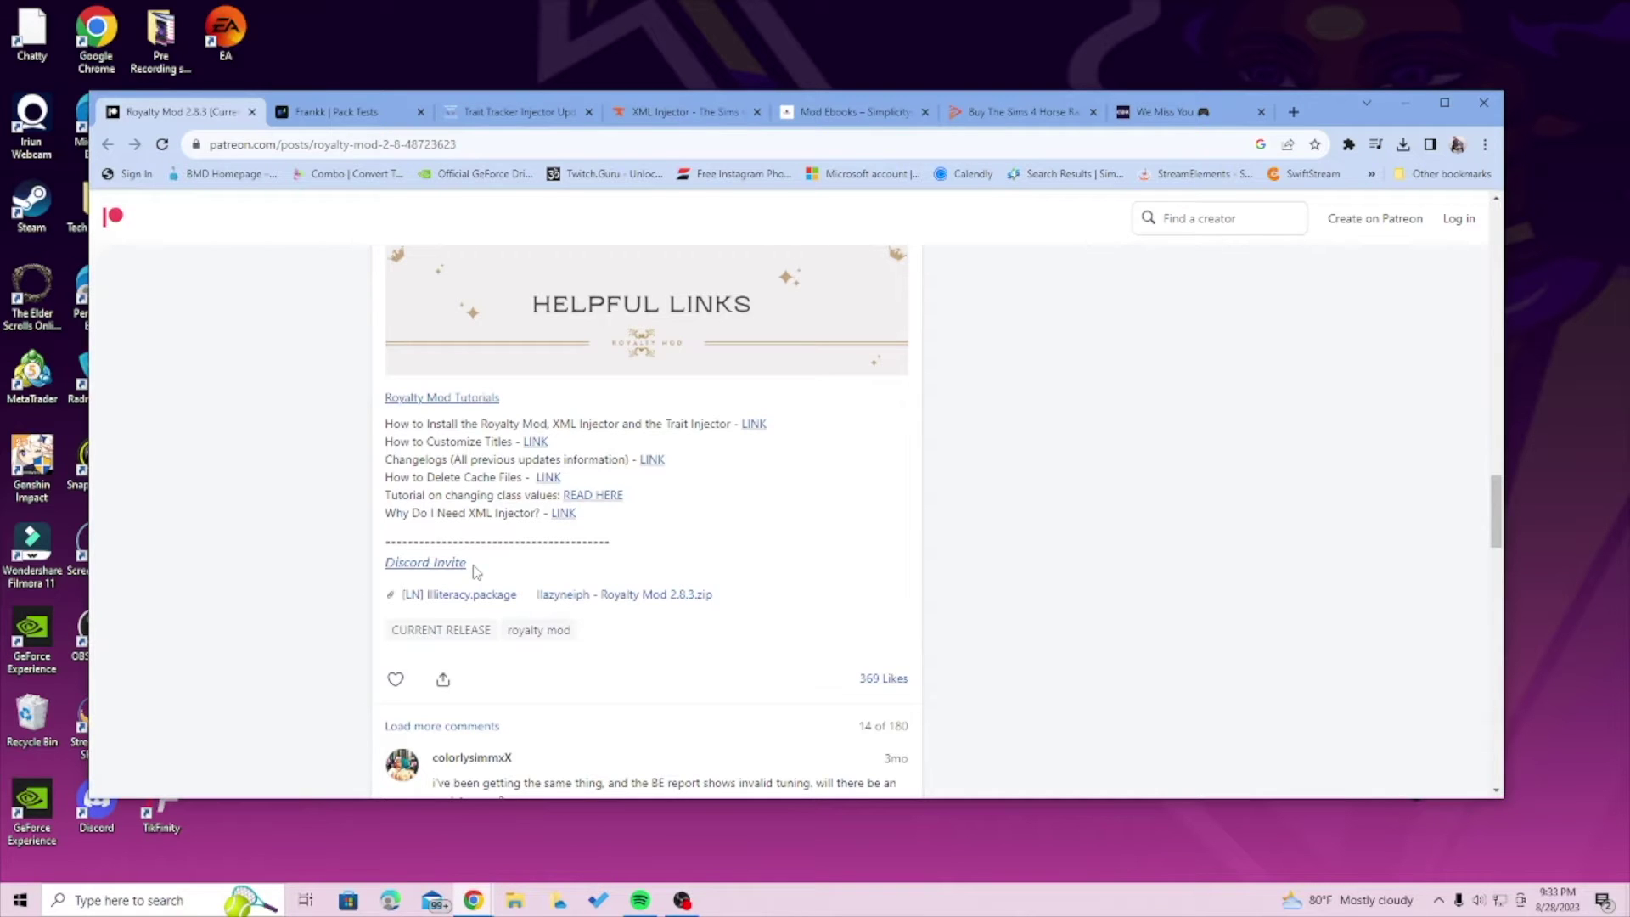
# Download the required Frankk Pack Tests mod, PackTests_v1_0_1.zip, from Sim File Share into the Downloads folder
pyautogui.scroll(-5, 646, 524)
pyautogui.scroll(15, 600, 501)
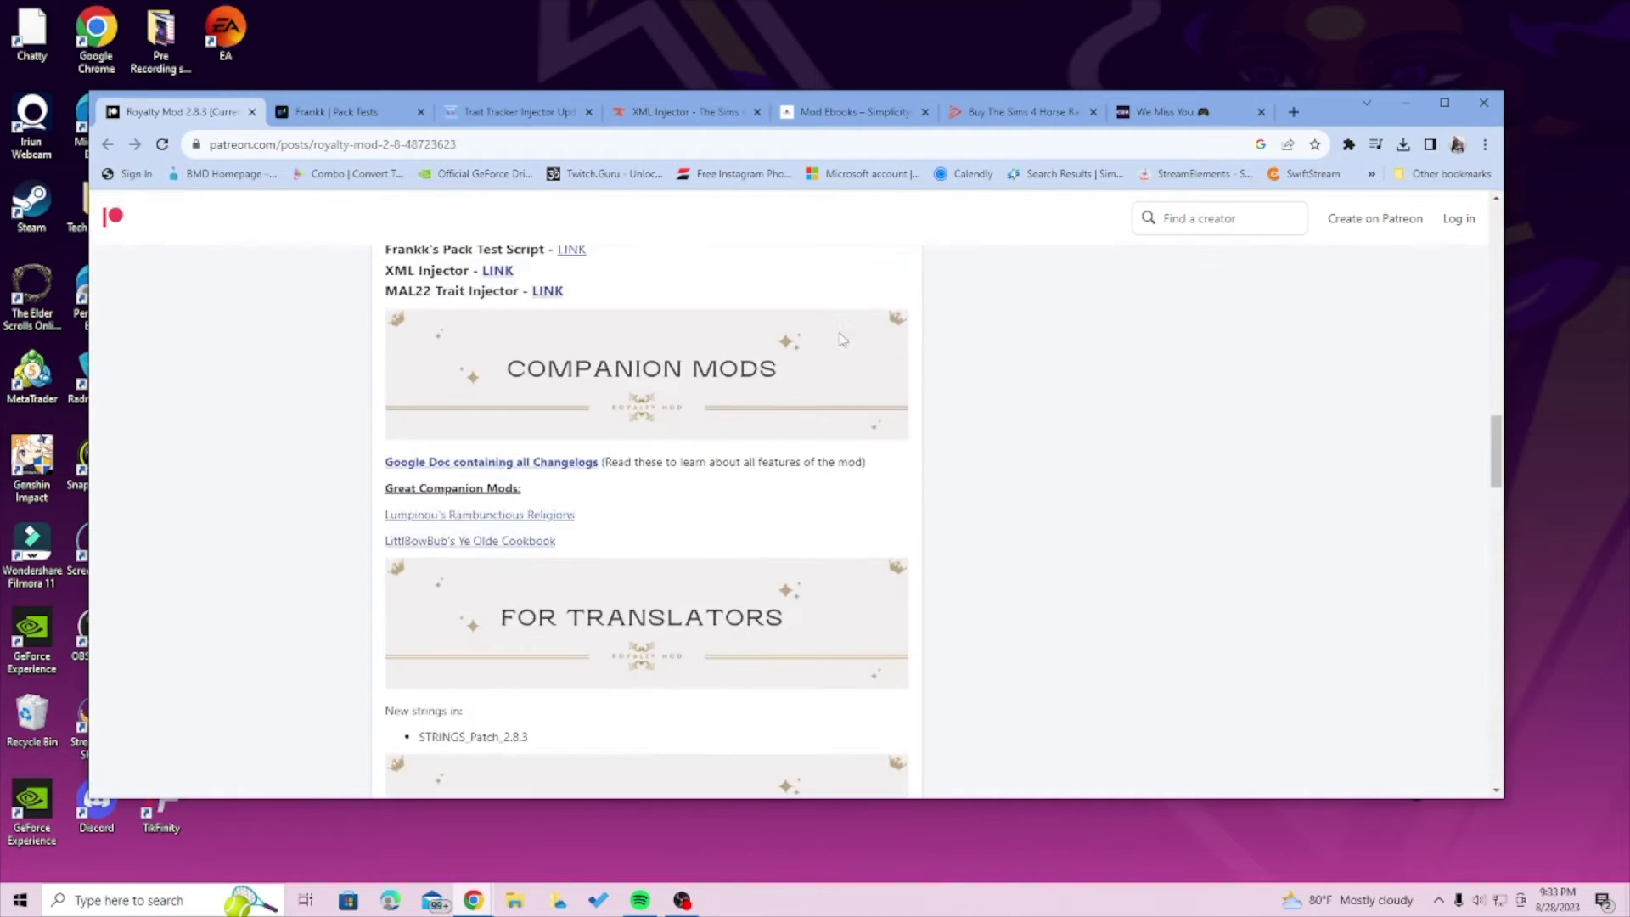
pyautogui.scroll(-15, 824, 369)
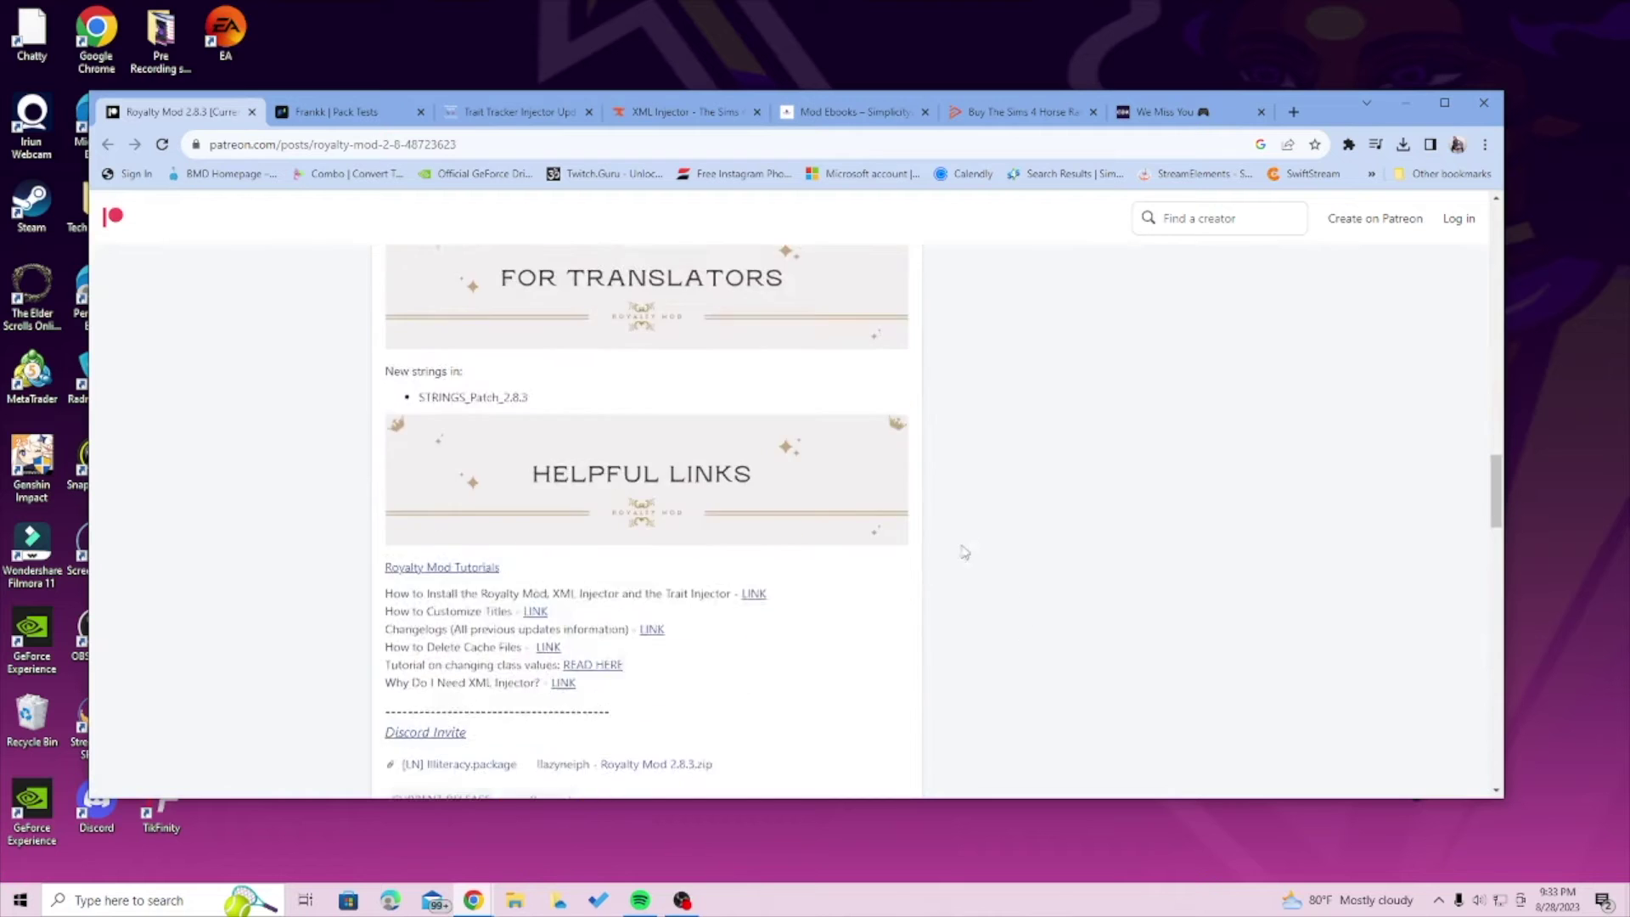
pyautogui.scroll(5, 831, 512)
pyautogui.scroll(4, 838, 518)
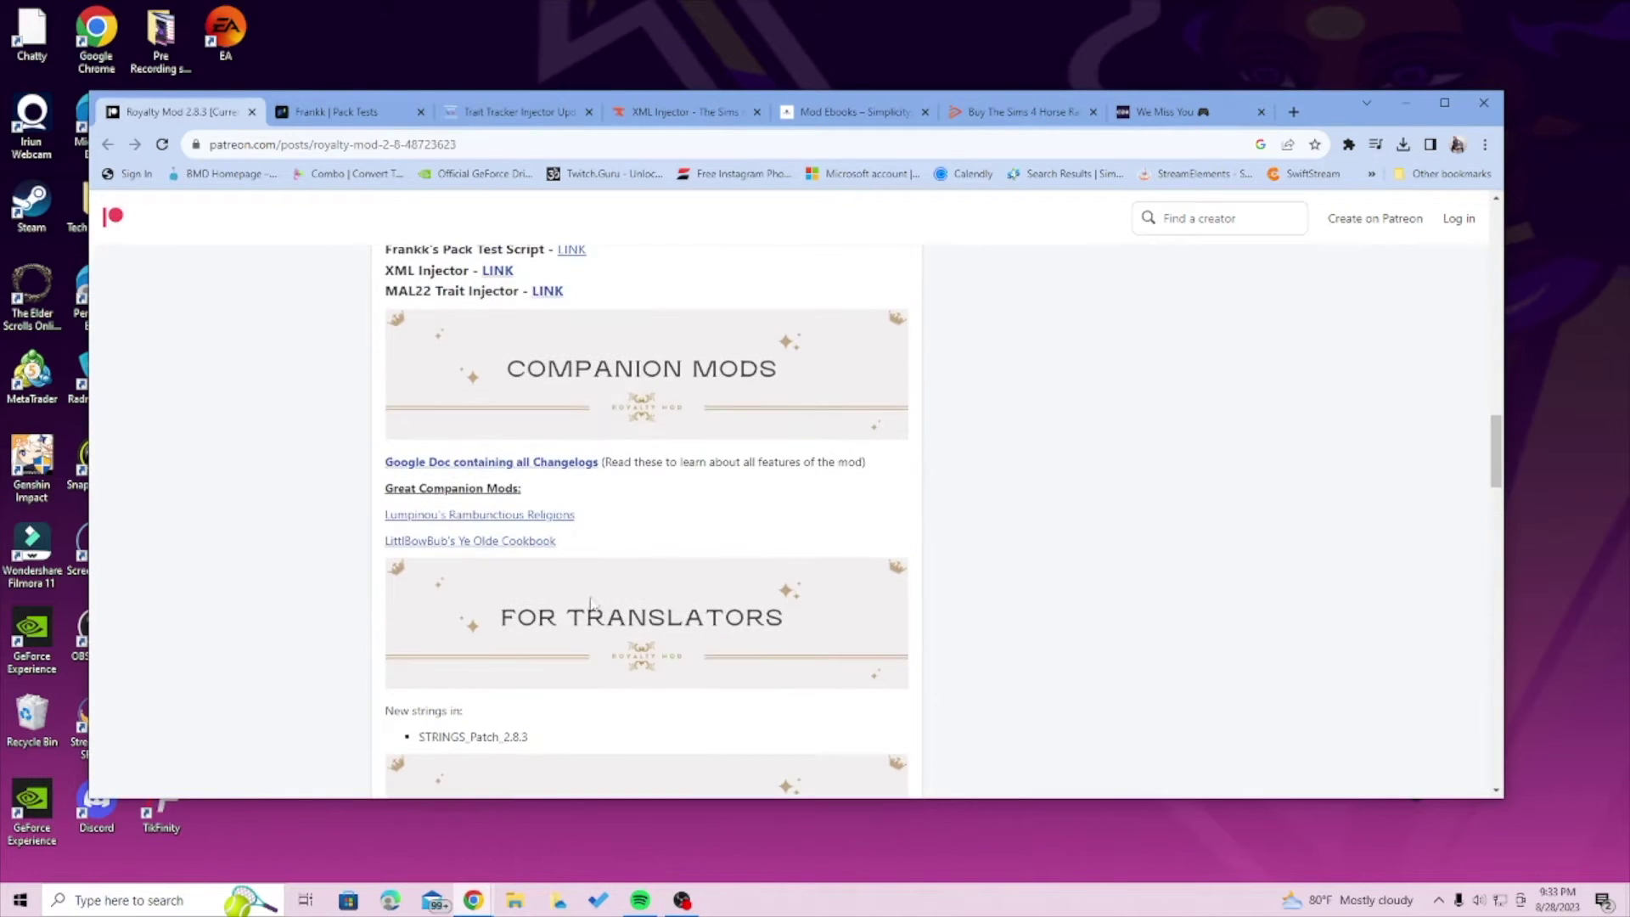
pyautogui.scroll(3, 552, 594)
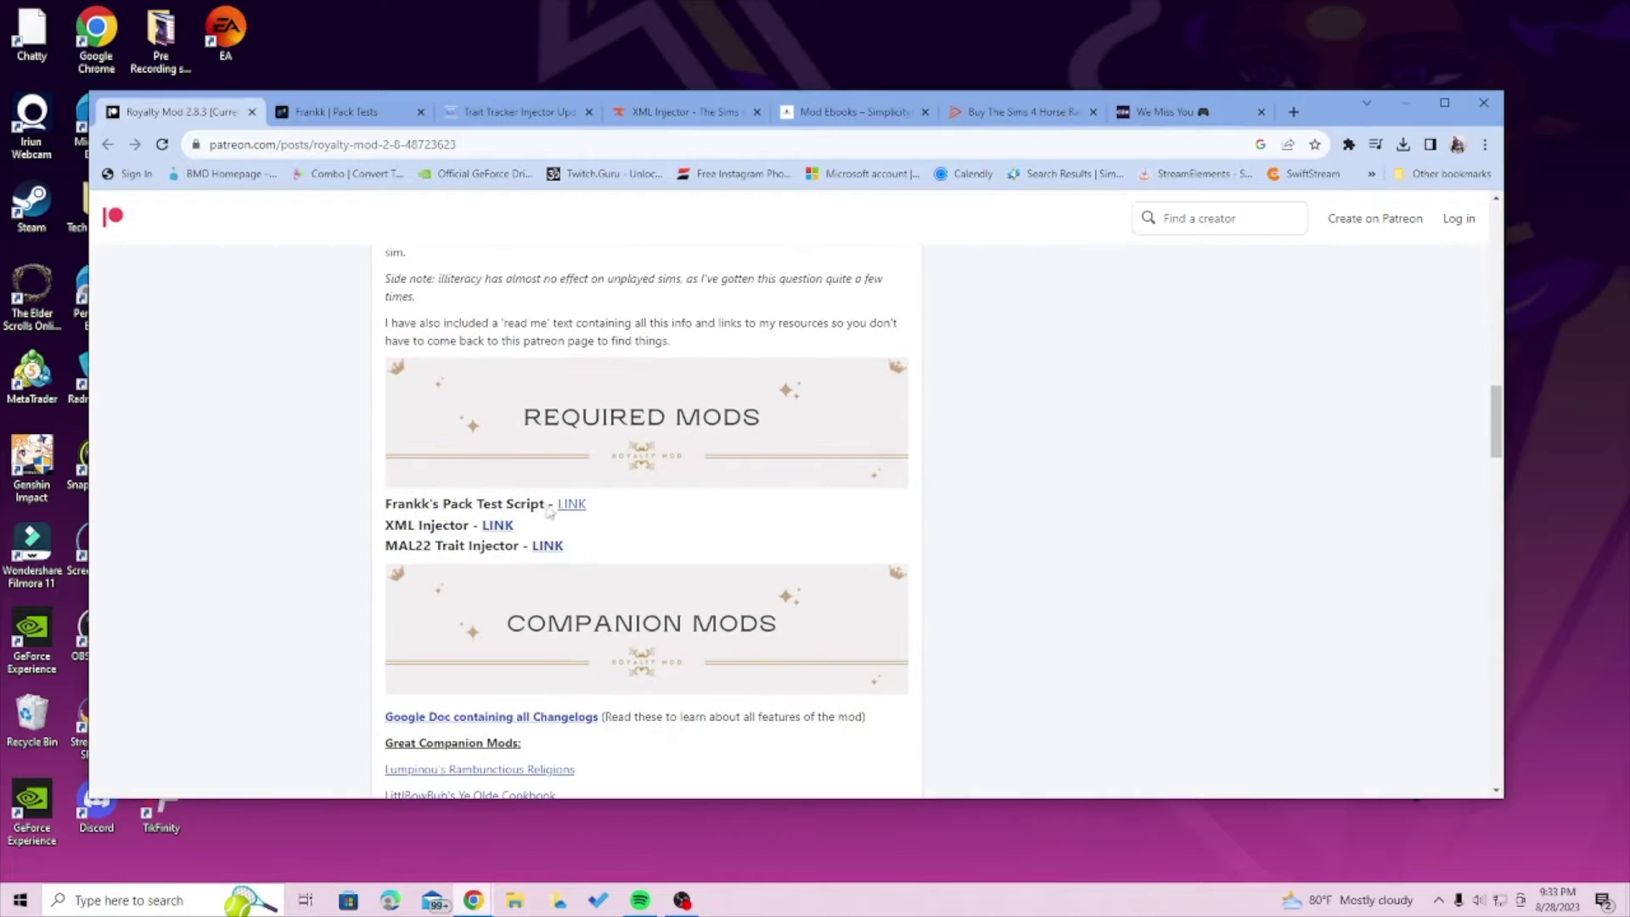
pyautogui.click(341, 113)
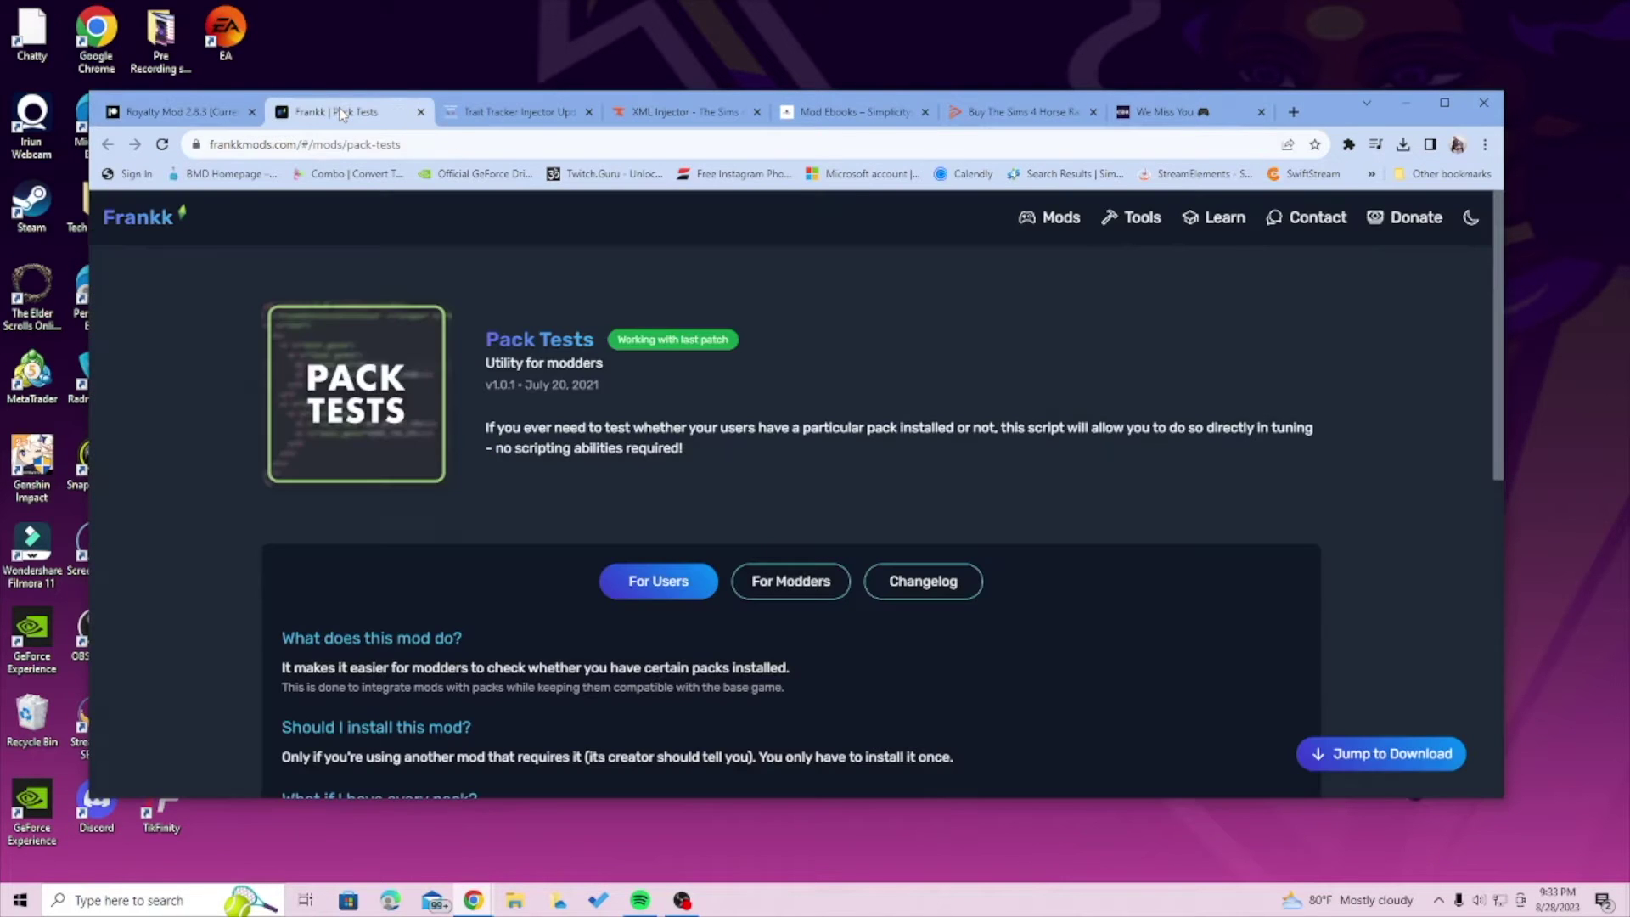
pyautogui.scroll(-2, 1098, 575)
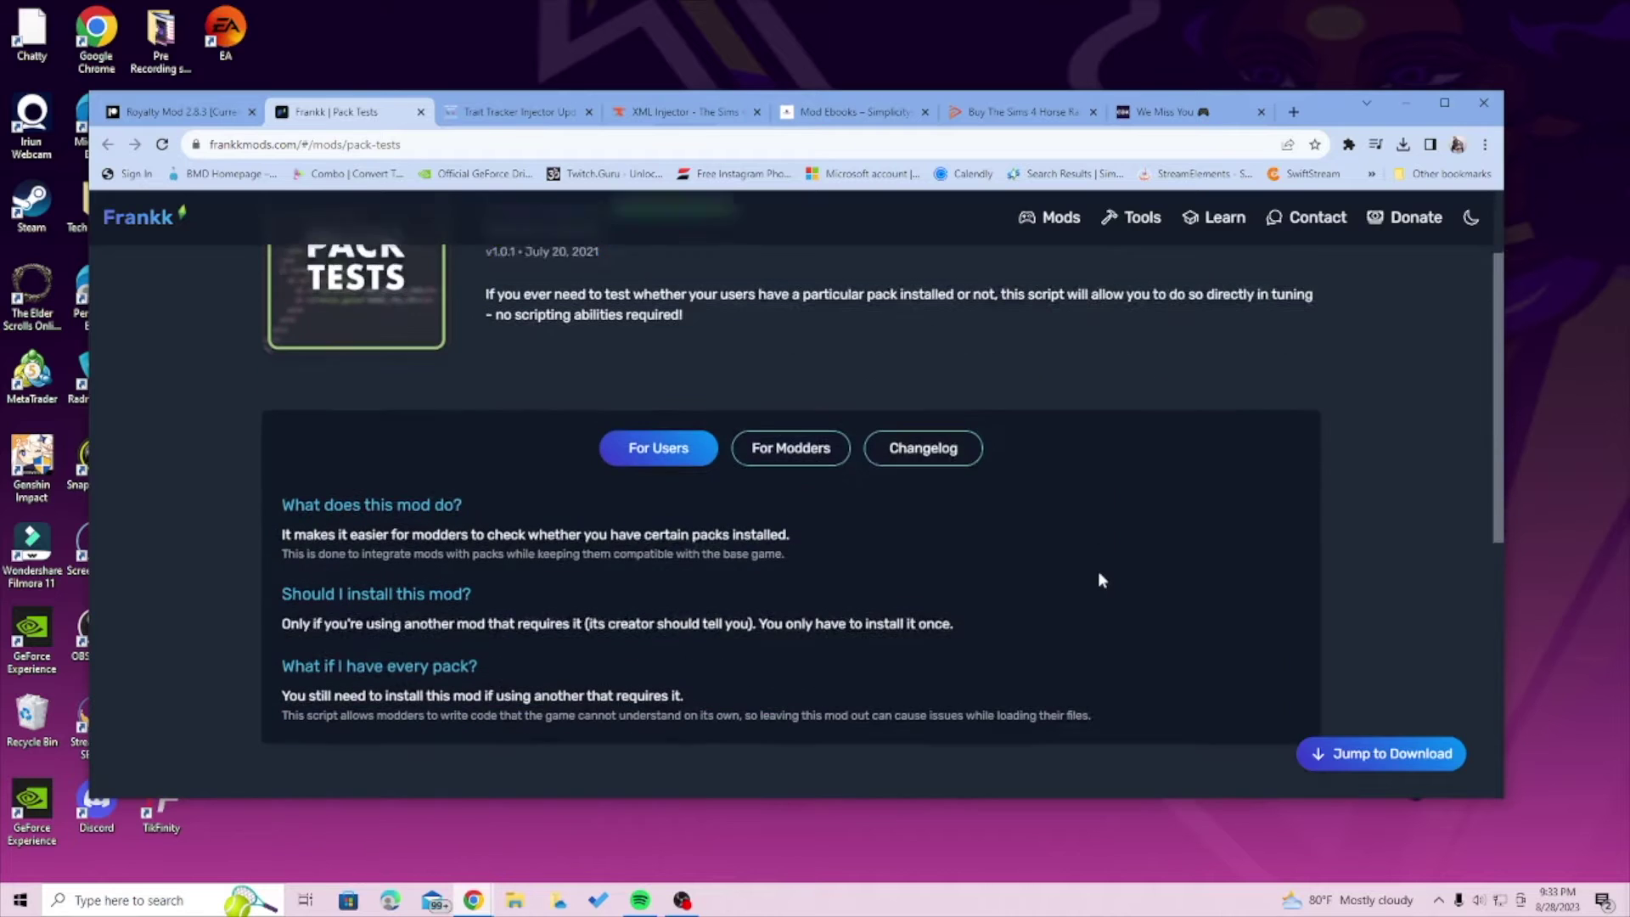
pyautogui.scroll(-4, 1234, 538)
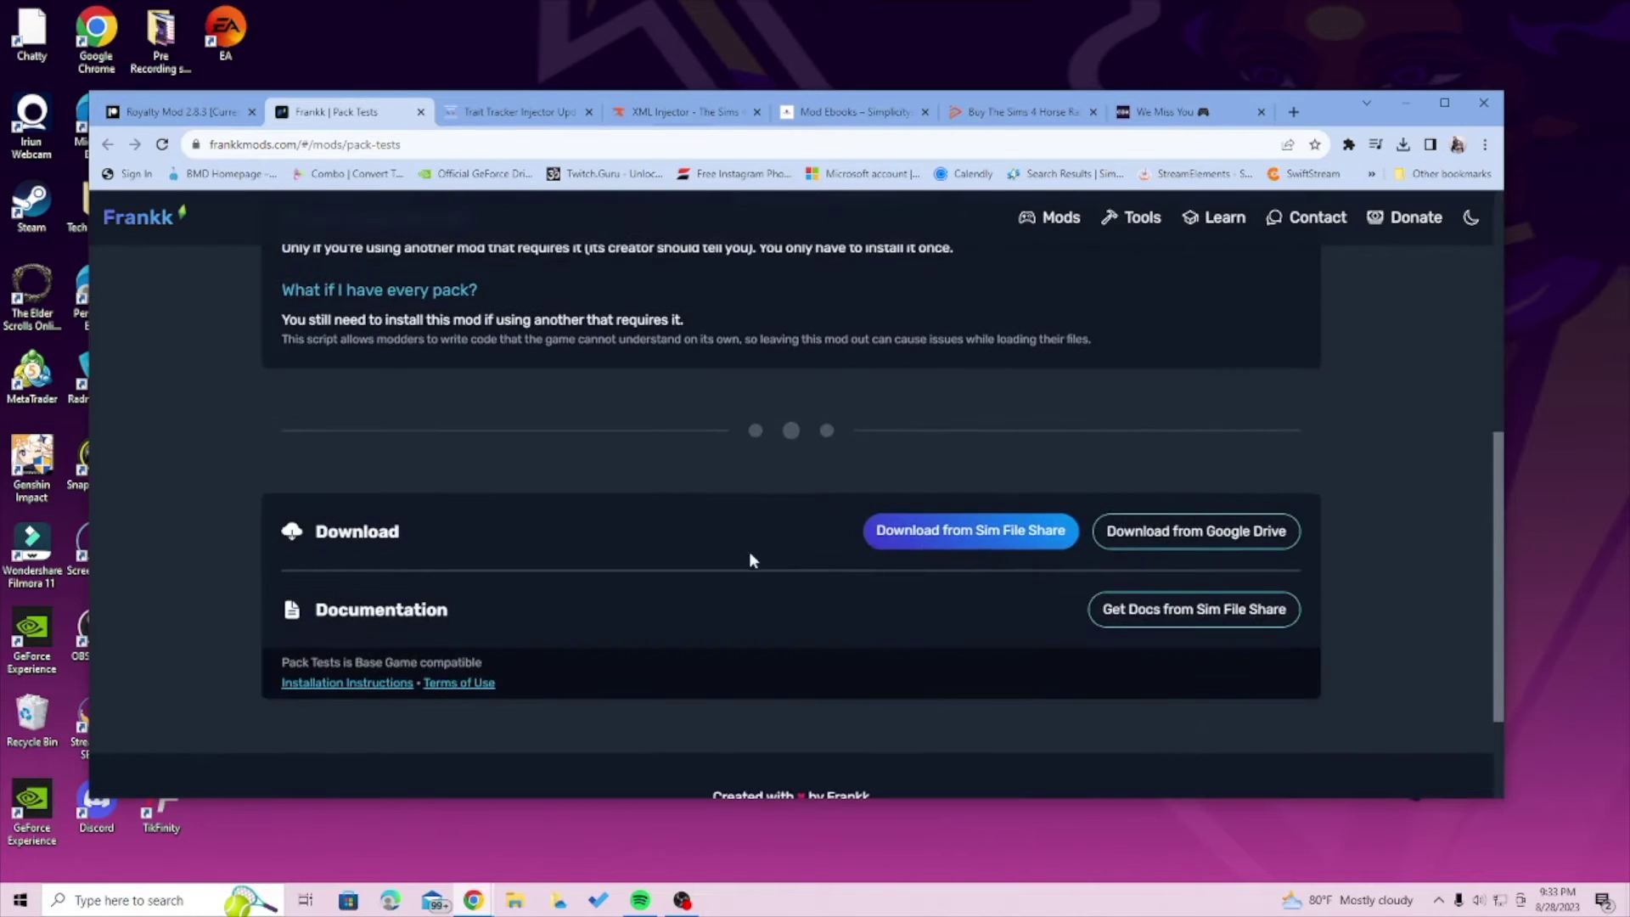
pyautogui.click(962, 530)
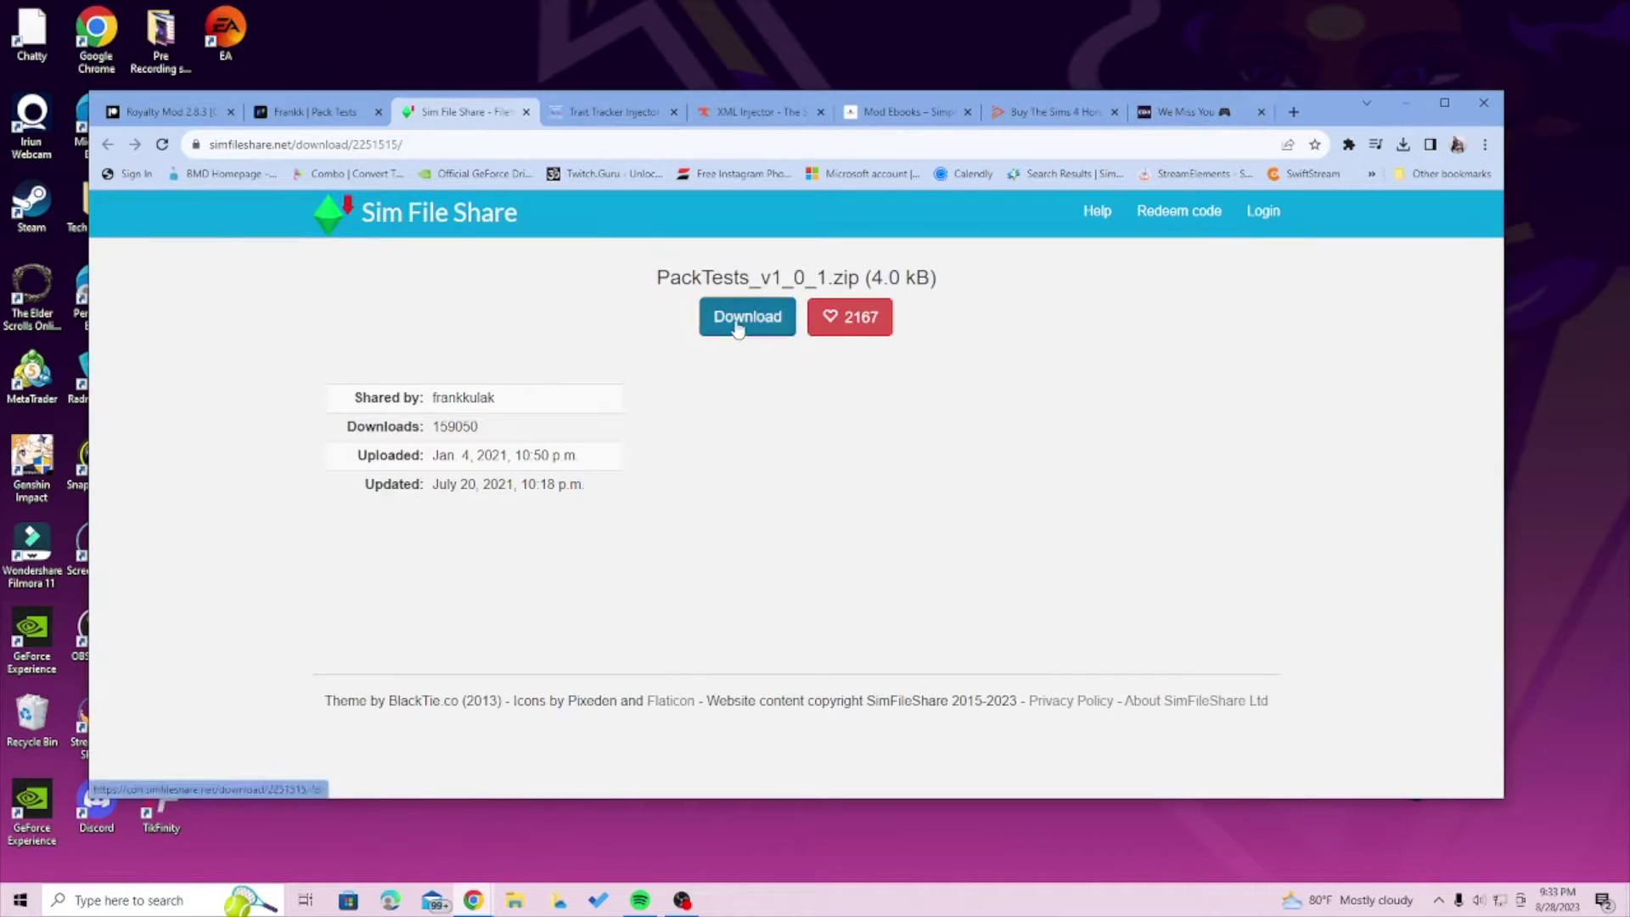
pyautogui.click(739, 330)
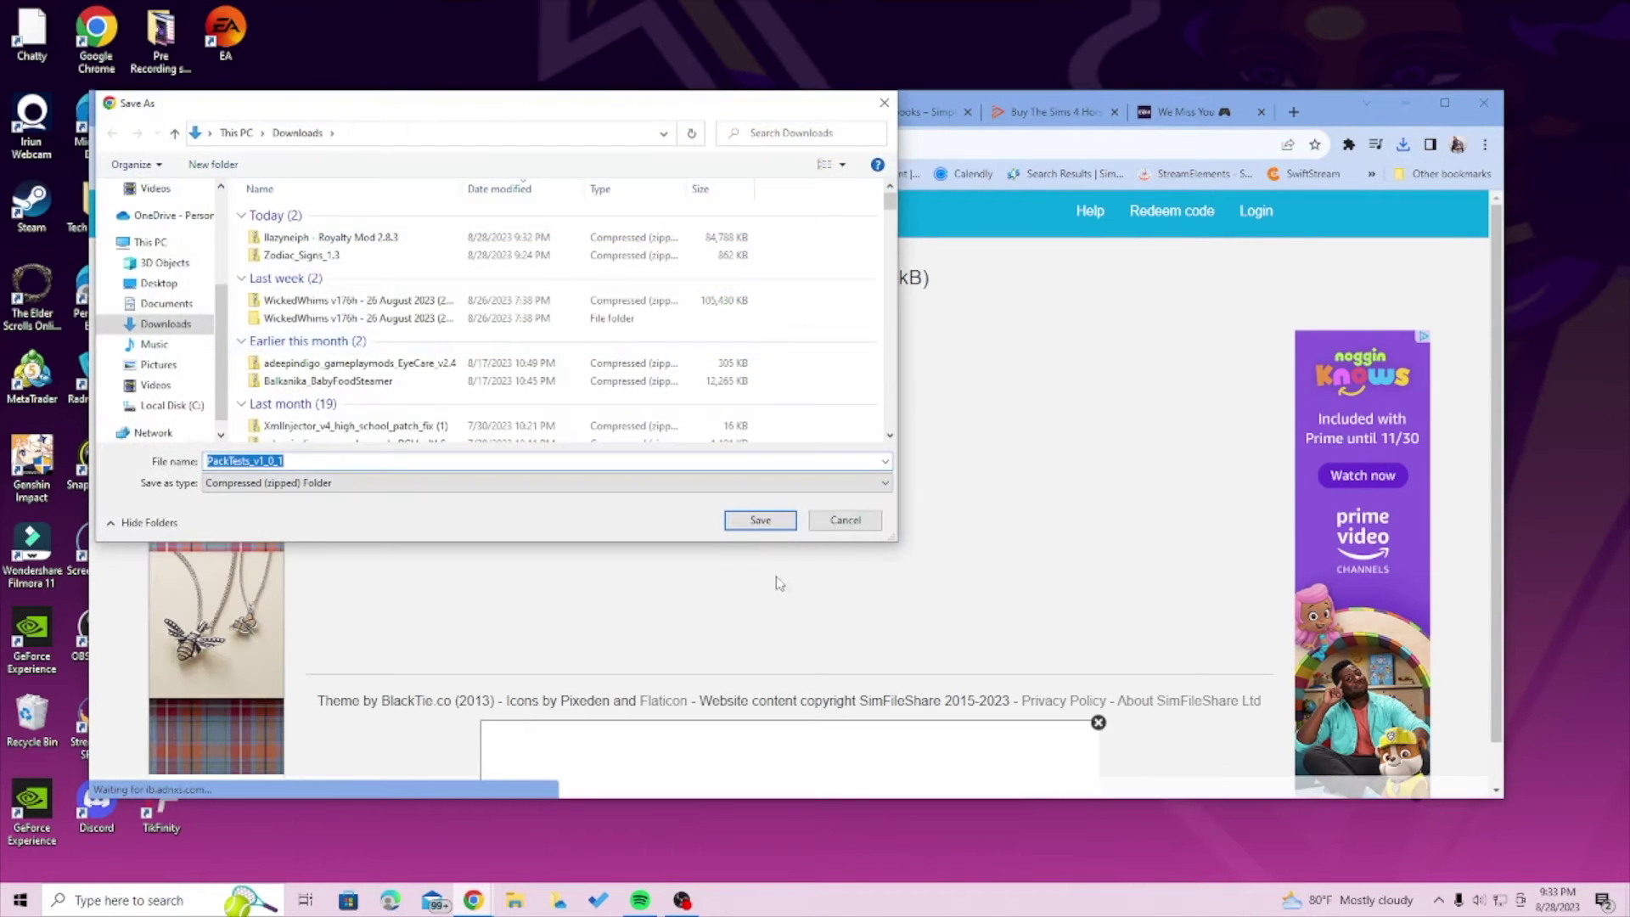
pyautogui.click(756, 520)
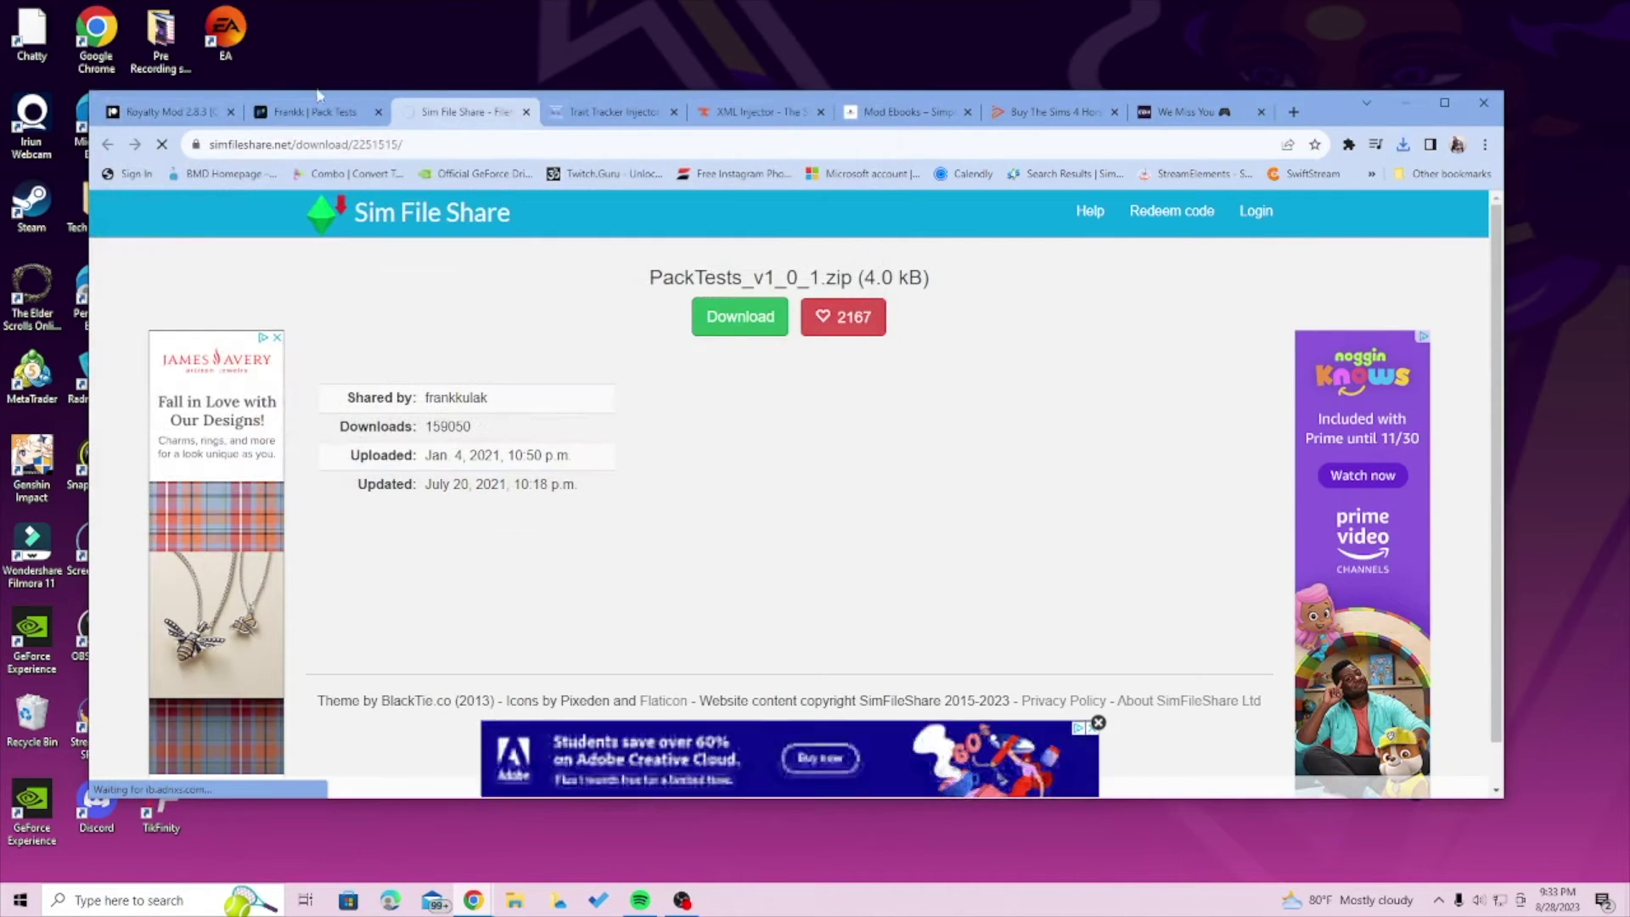
# Download both Trait Tracker Injector files, MAL22_TraitTrackerInjector.ts4script and MAL22_TraitTrackerInjector_test.package, from the mod's itch.io page
pyautogui.click(585, 115)
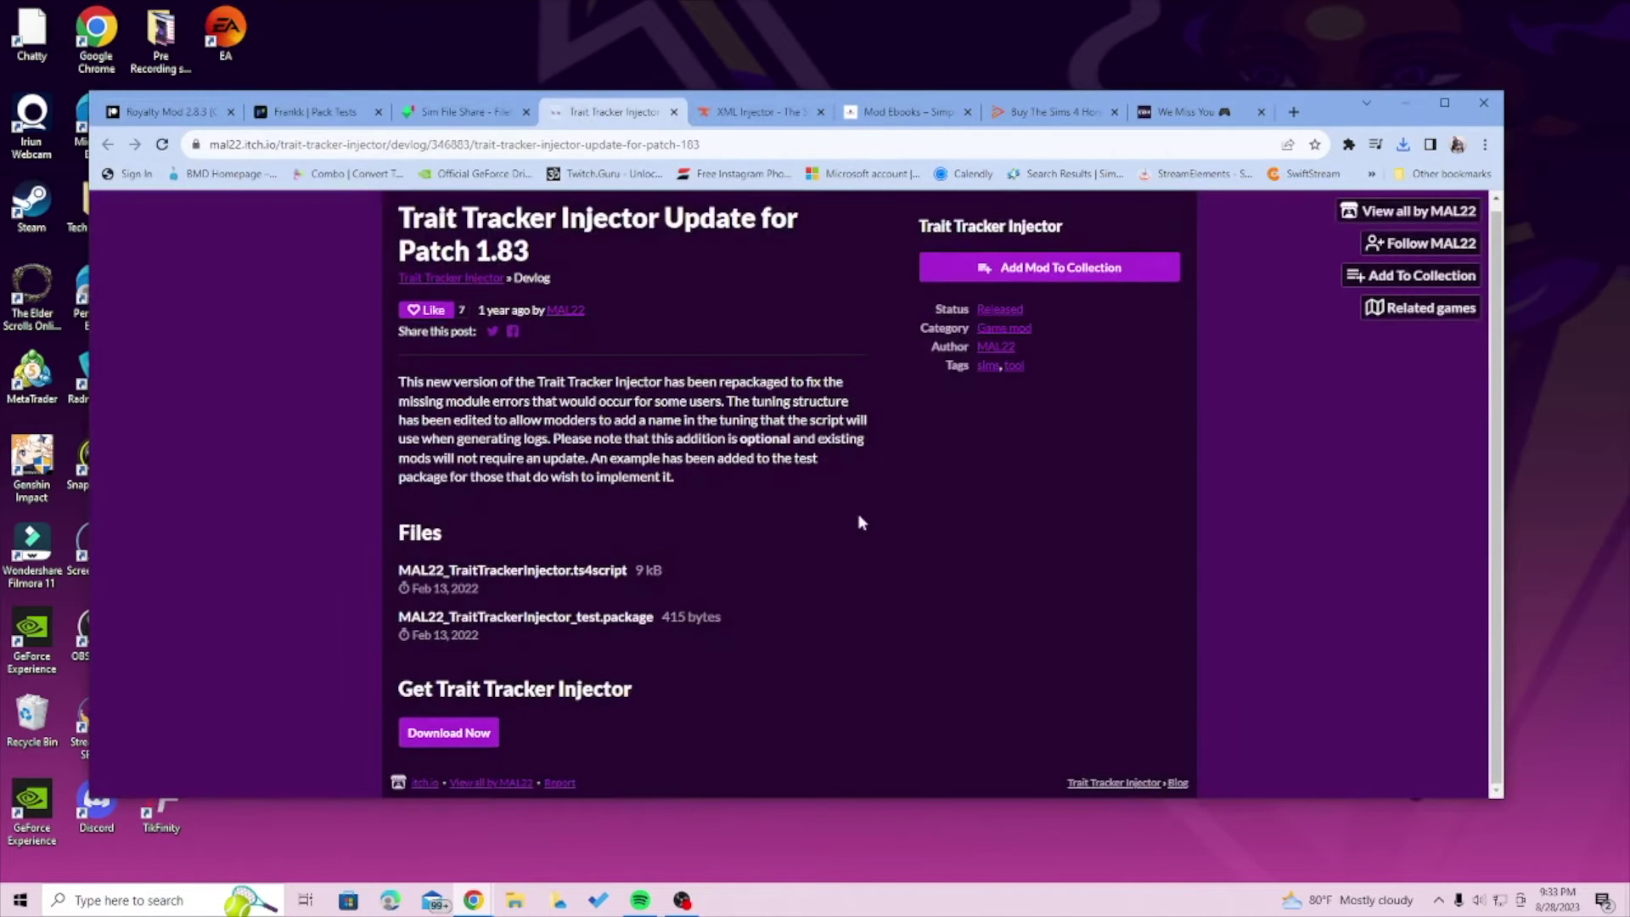
pyautogui.click(448, 732)
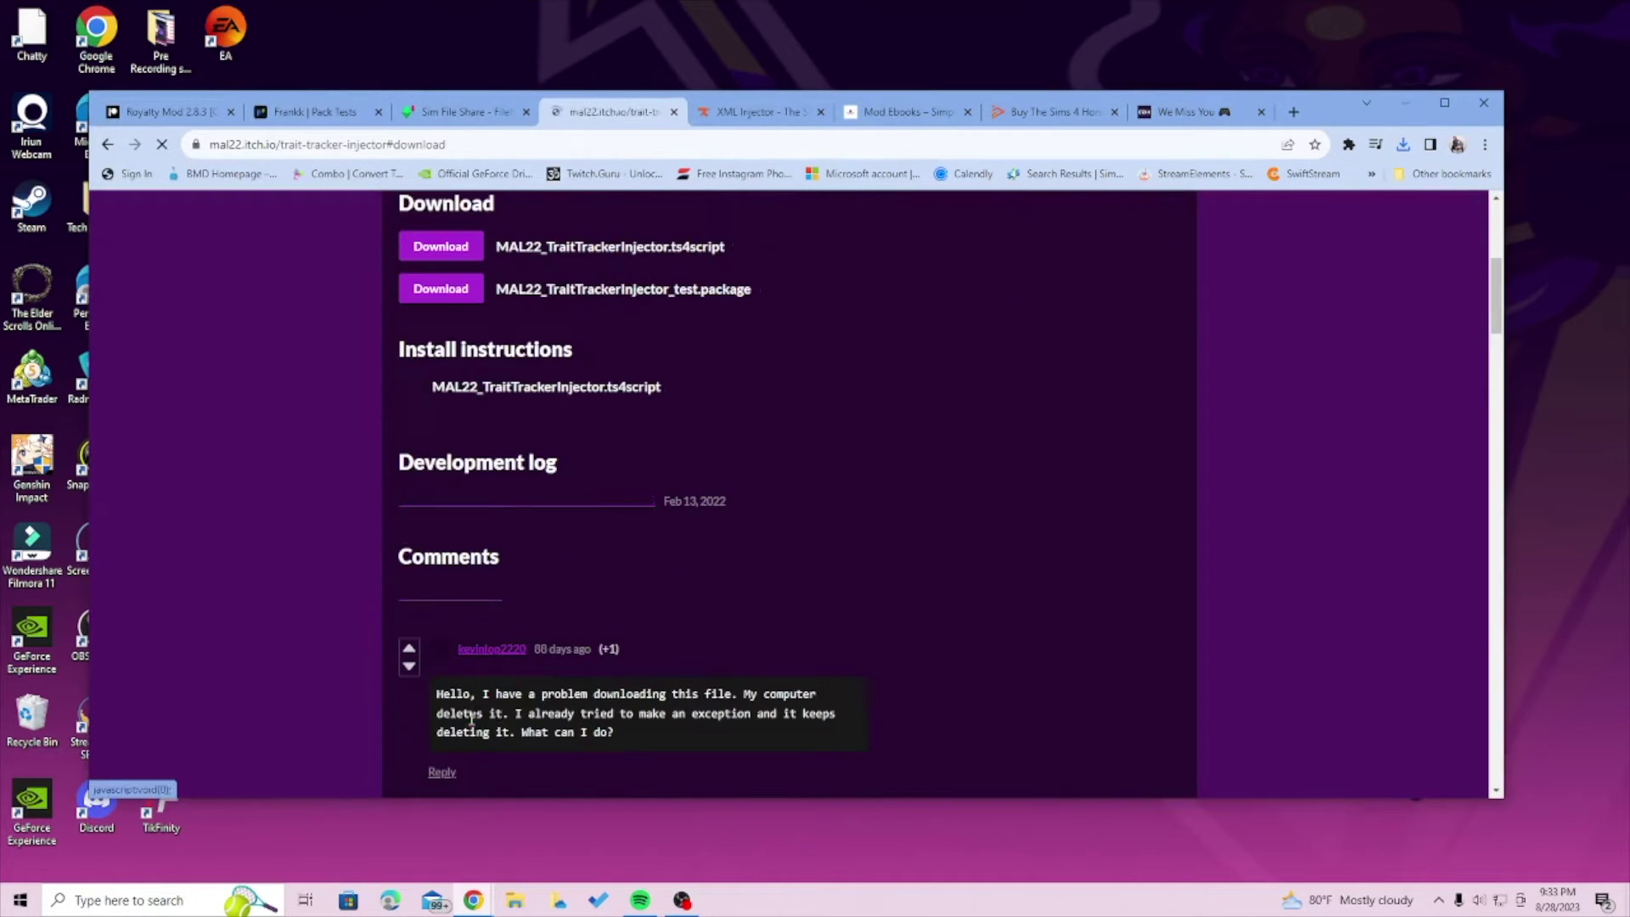
pyautogui.click(438, 245)
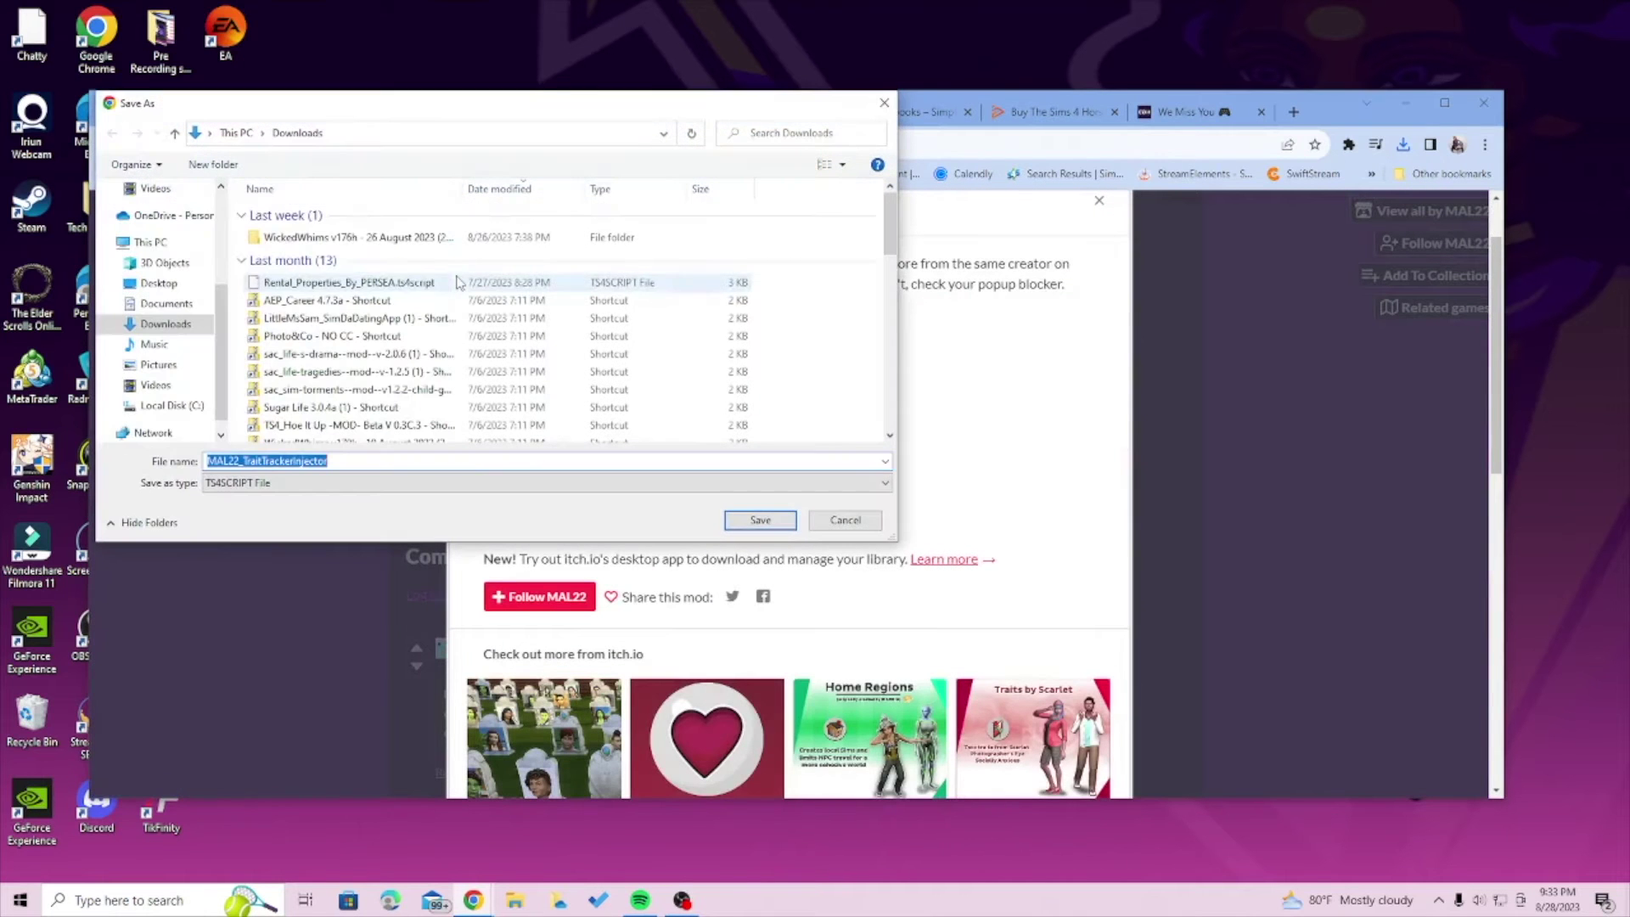
pyautogui.click(760, 520)
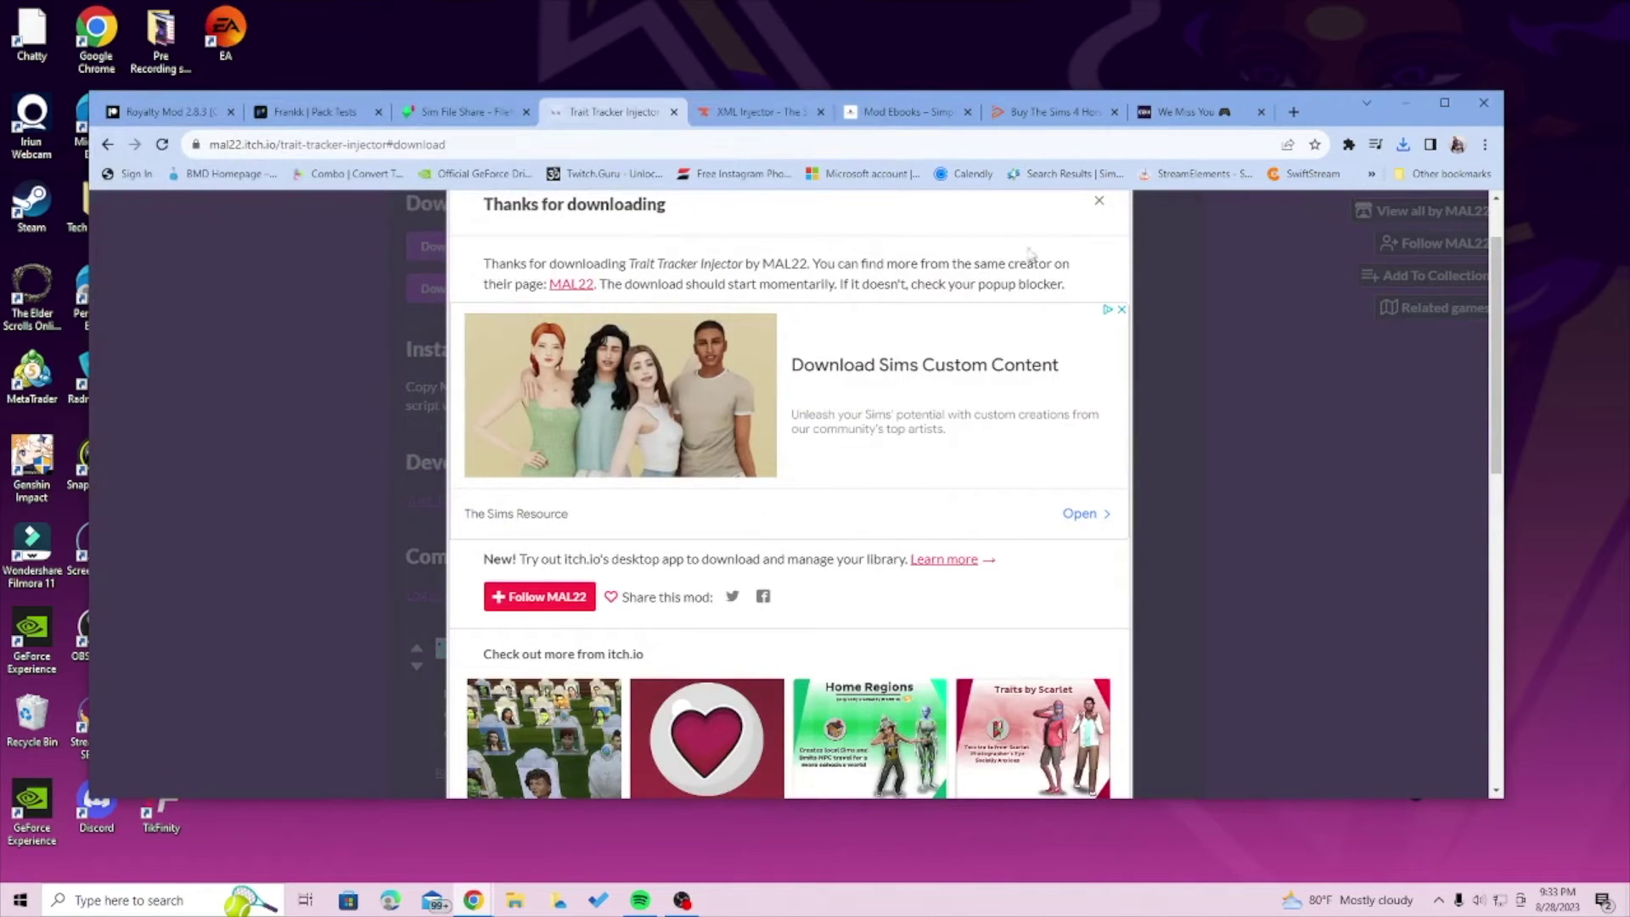
pyautogui.click(1101, 208)
pyautogui.click(438, 289)
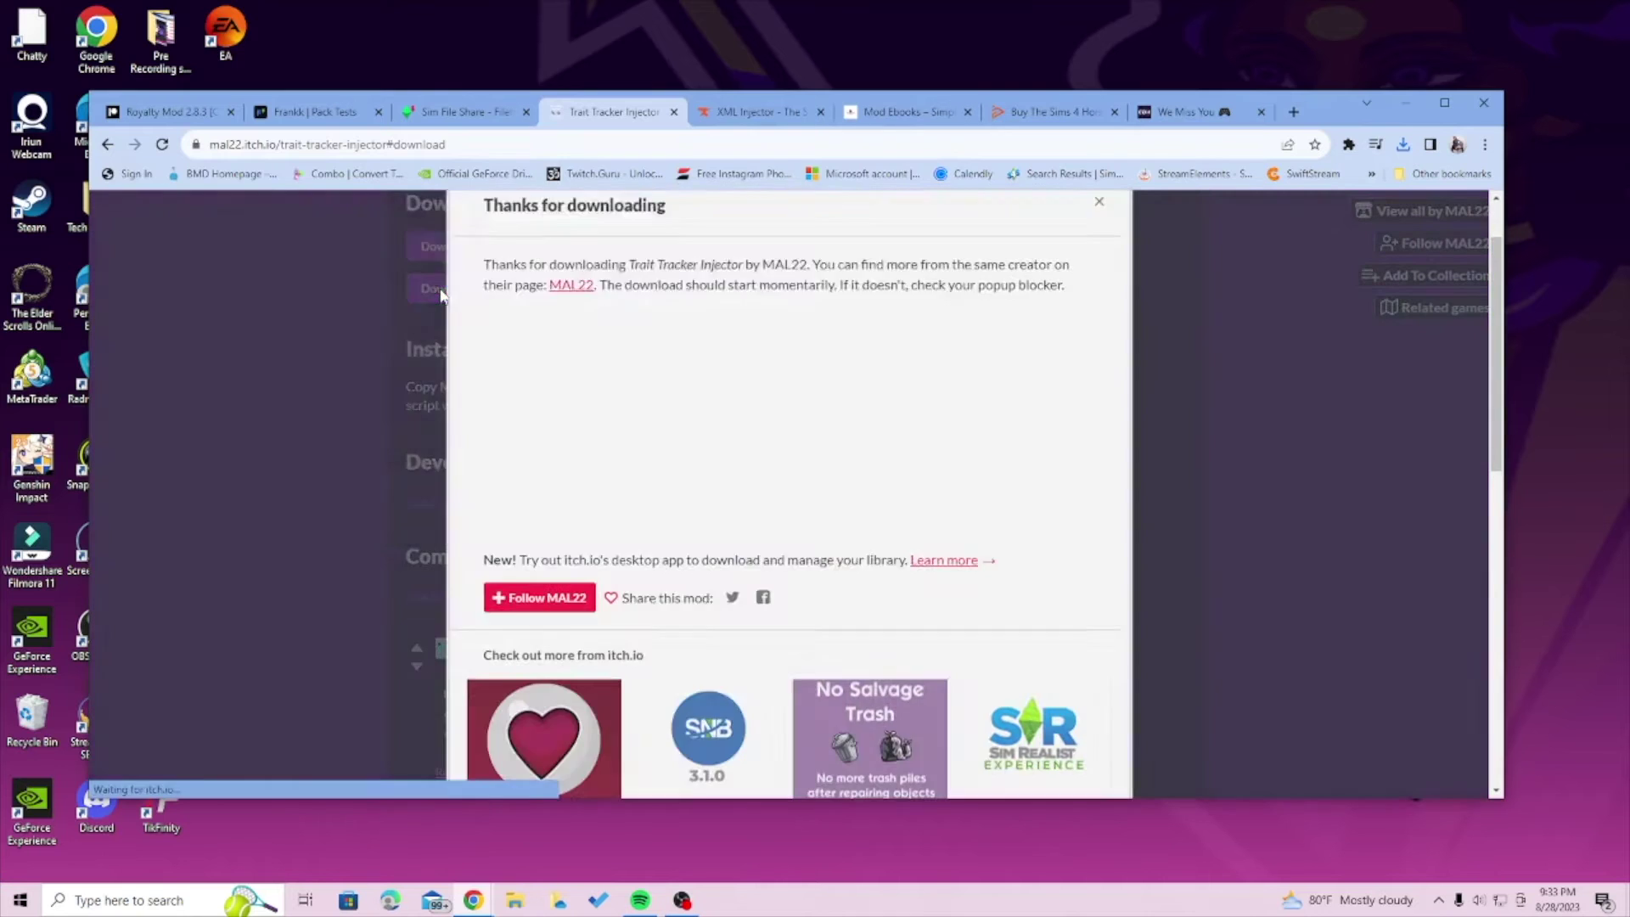
pyautogui.click(759, 520)
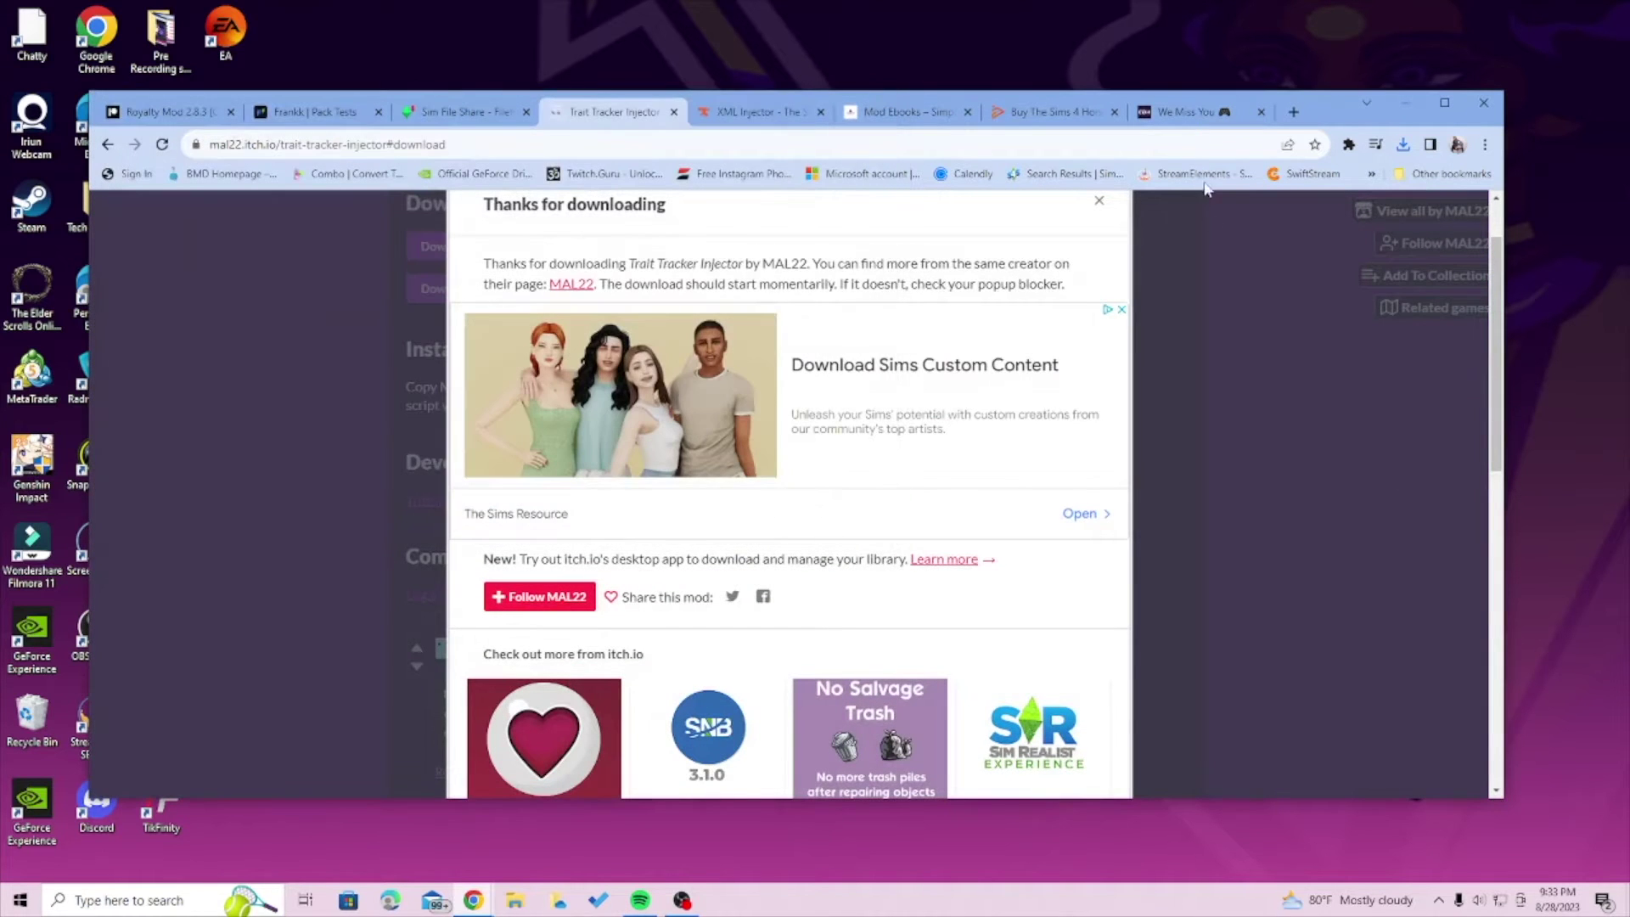
# Download the required XML Injector mod, XmlInjector_Script_v4 (1), from its CurseForge page into the Downloads folder
pyautogui.click(1098, 202)
pyautogui.scroll(-3, 959, 297)
pyautogui.scroll(7, 768, 302)
pyautogui.scroll(1, 806, 291)
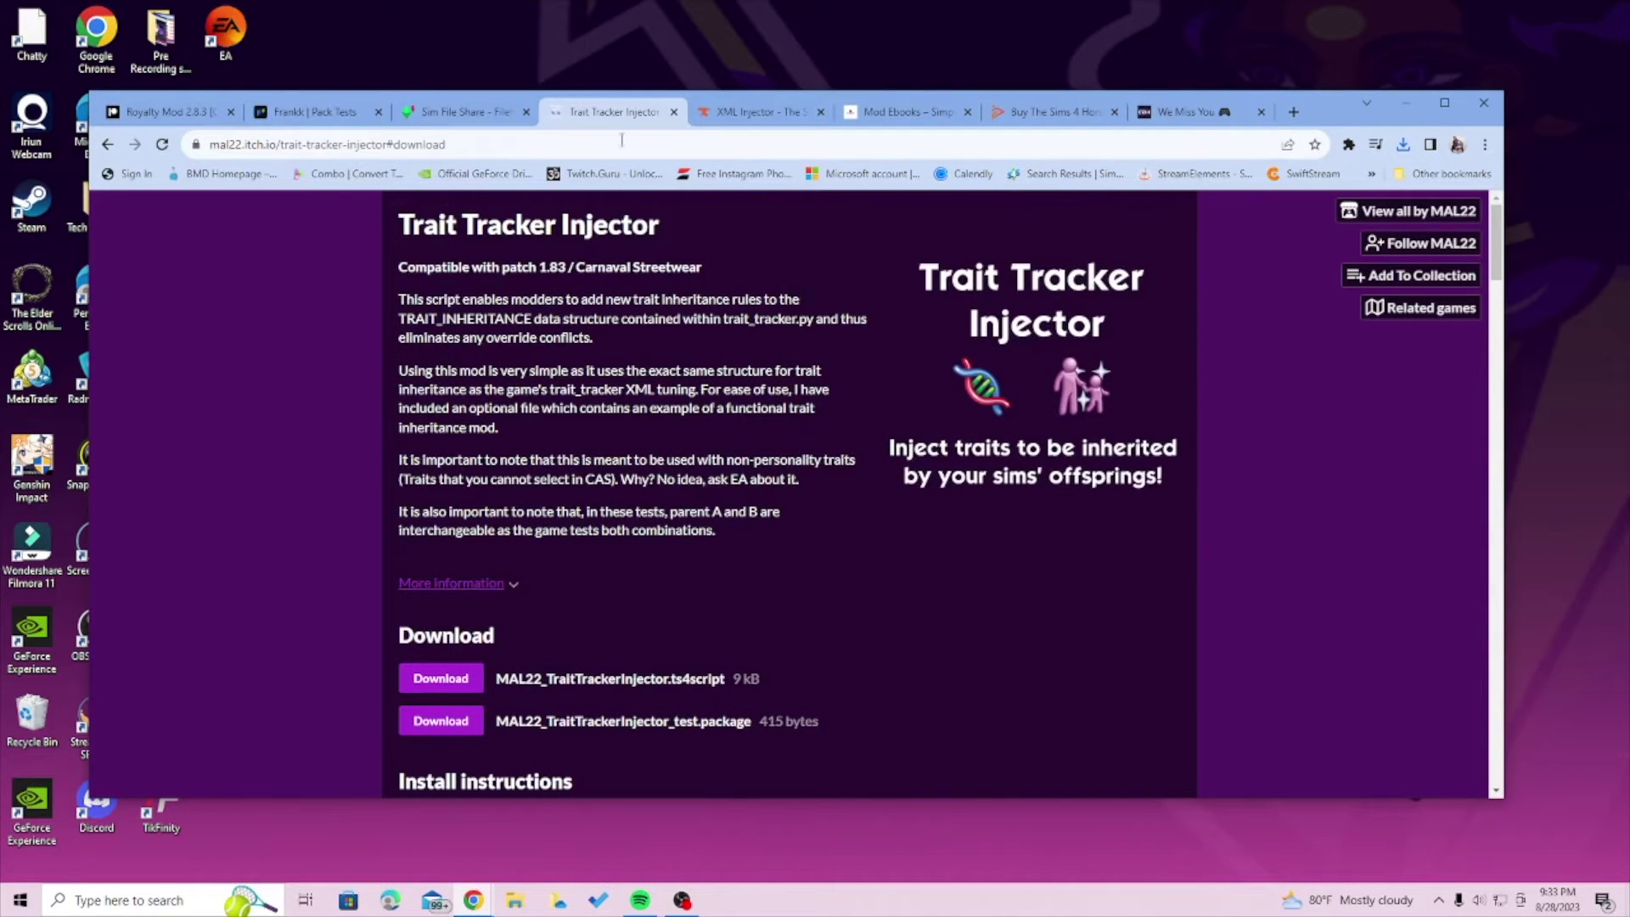
pyautogui.click(751, 112)
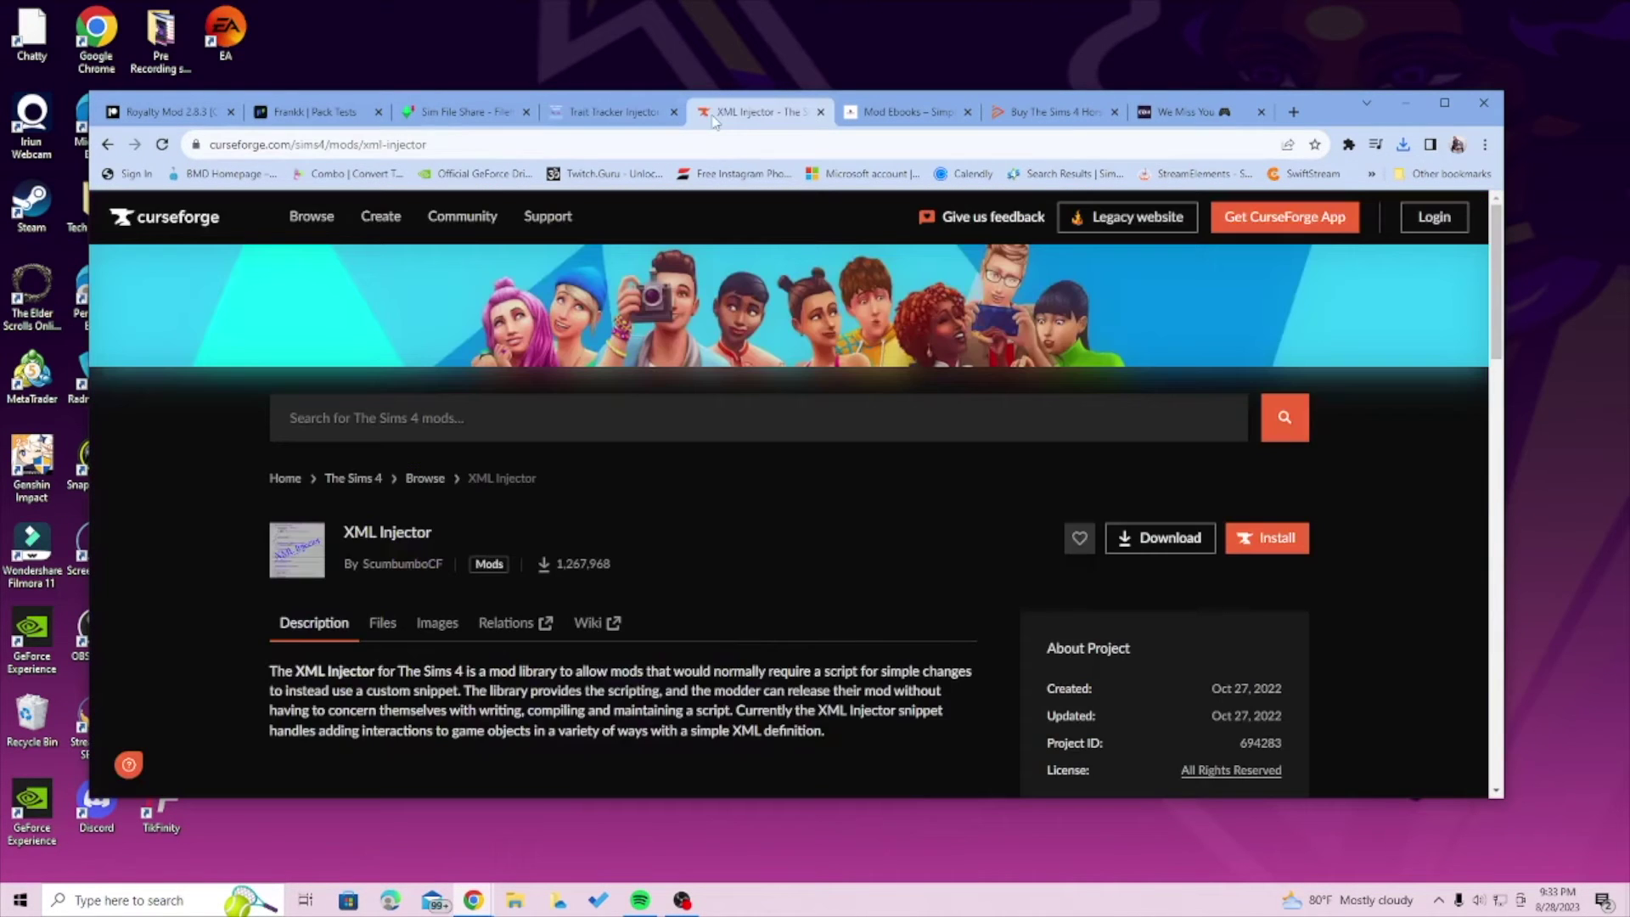
pyautogui.click(1164, 538)
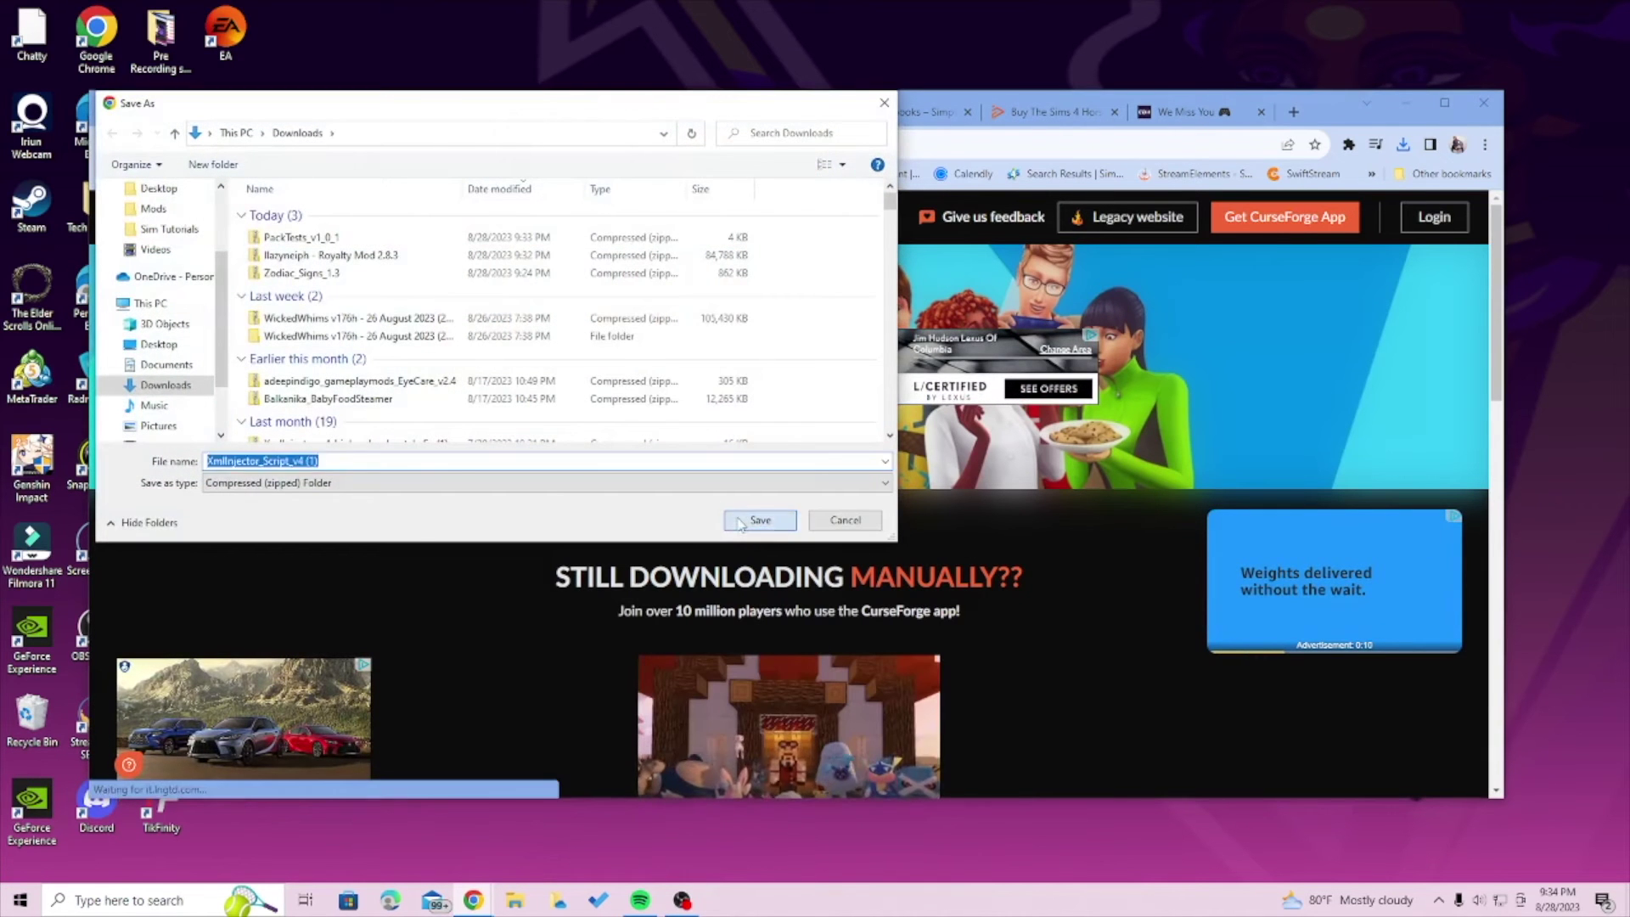
pyautogui.click(738, 522)
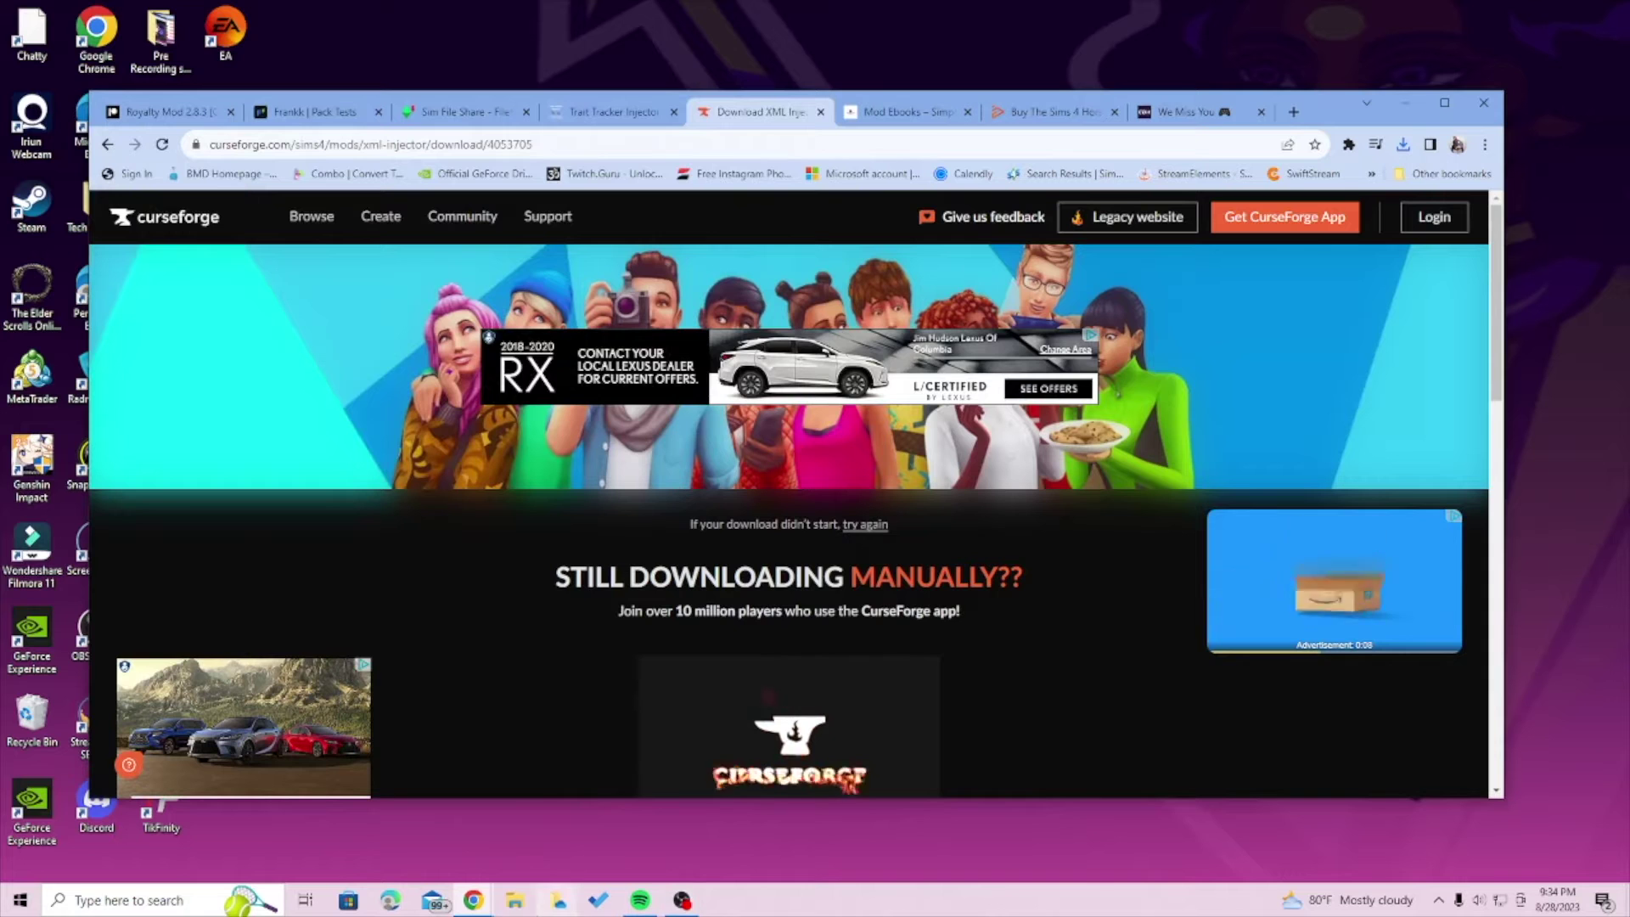
# Open the Downloads folder in File Explorer and delete the Zodiac_Signs_1.3 zip
pyautogui.click(512, 902)
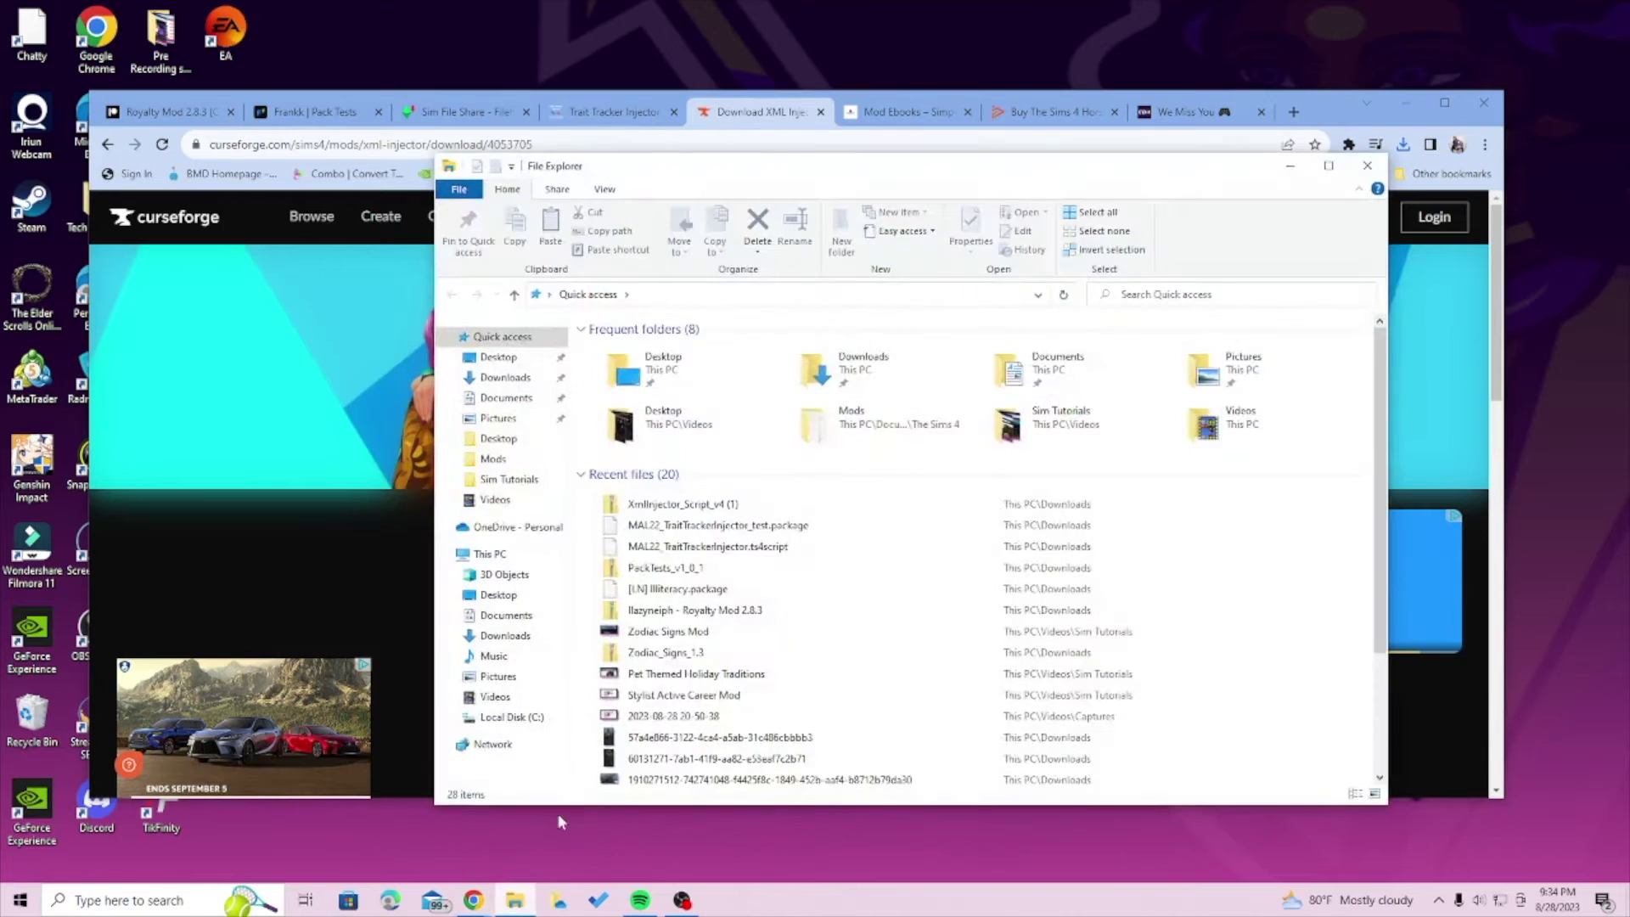
pyautogui.click(898, 363)
pyautogui.doubleClick(898, 363)
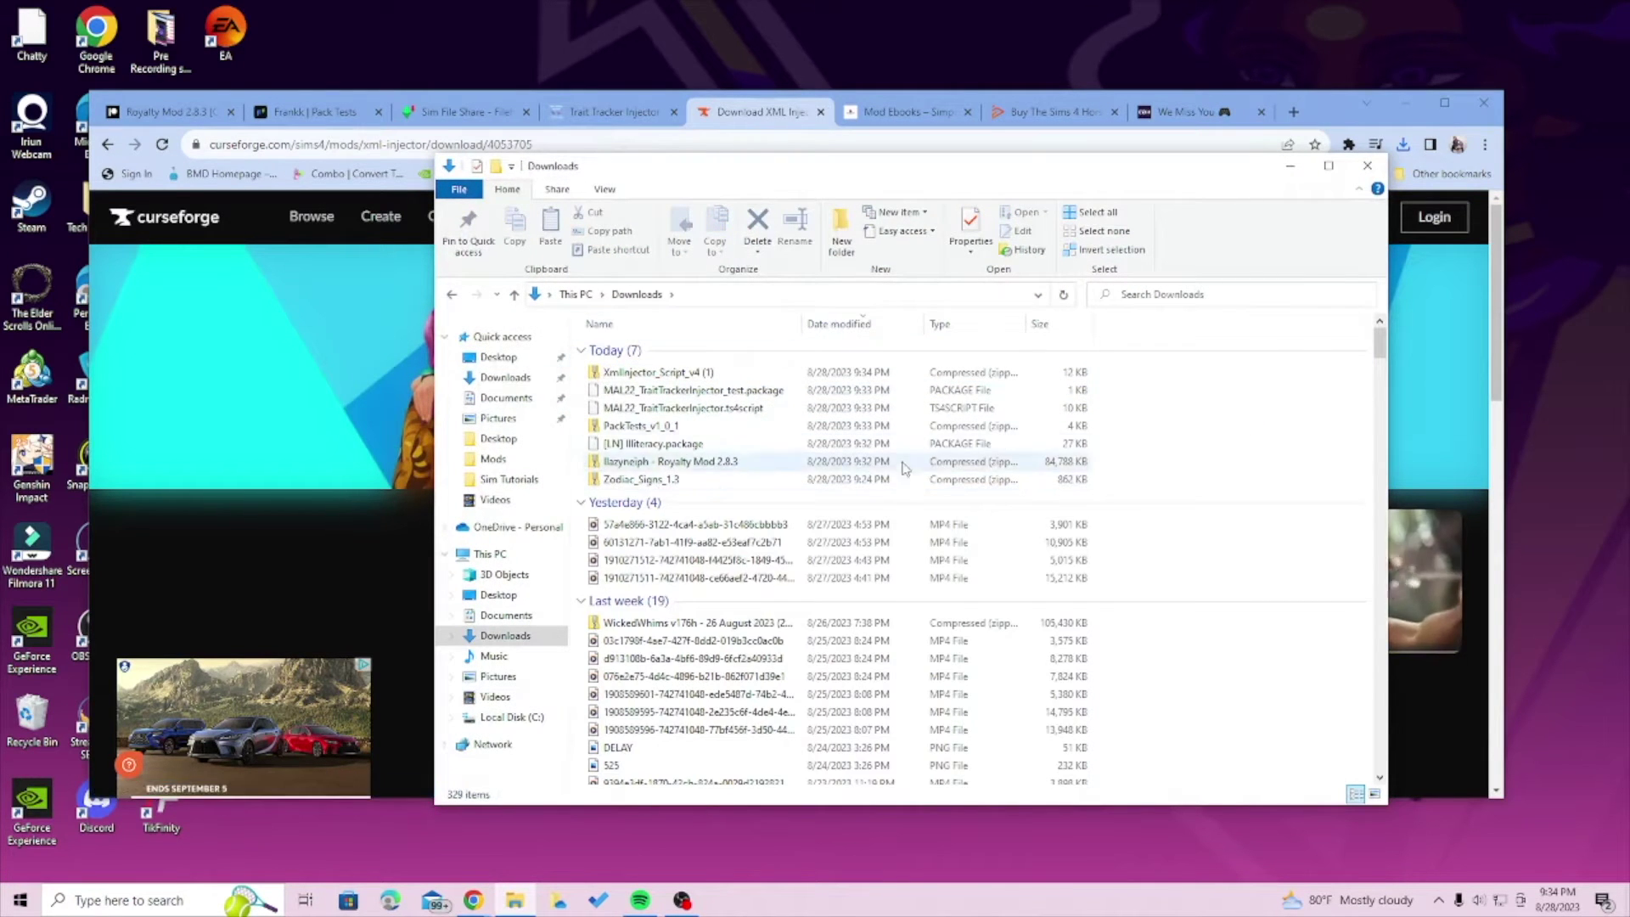
pyautogui.rightClick(771, 492)
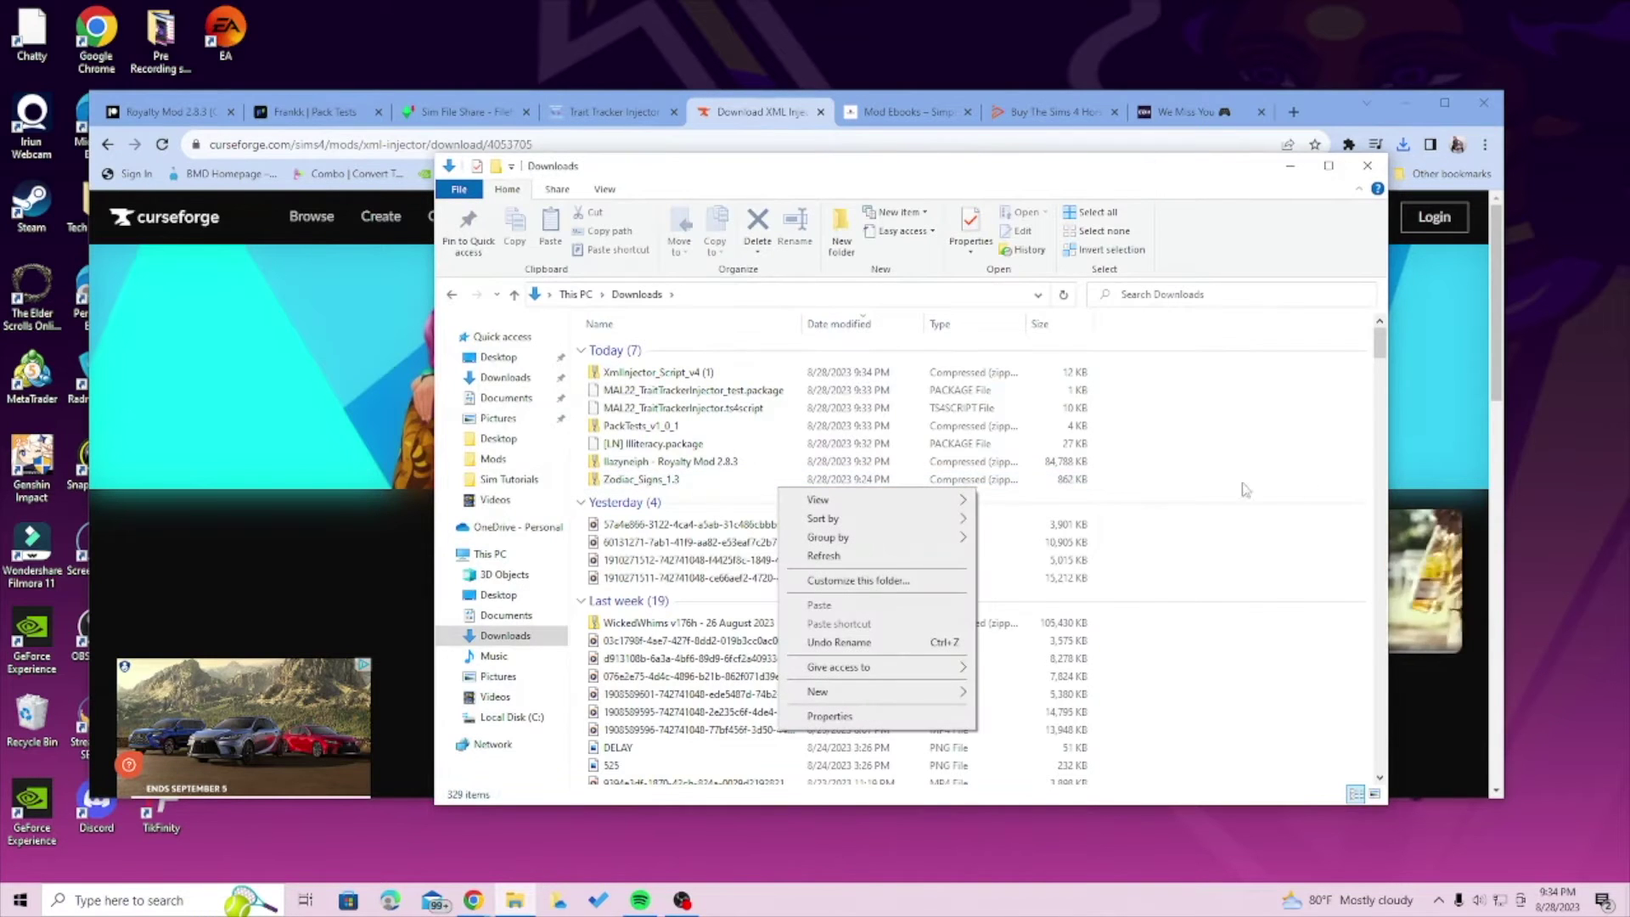
pyautogui.click(820, 483)
pyautogui.rightClick(737, 488)
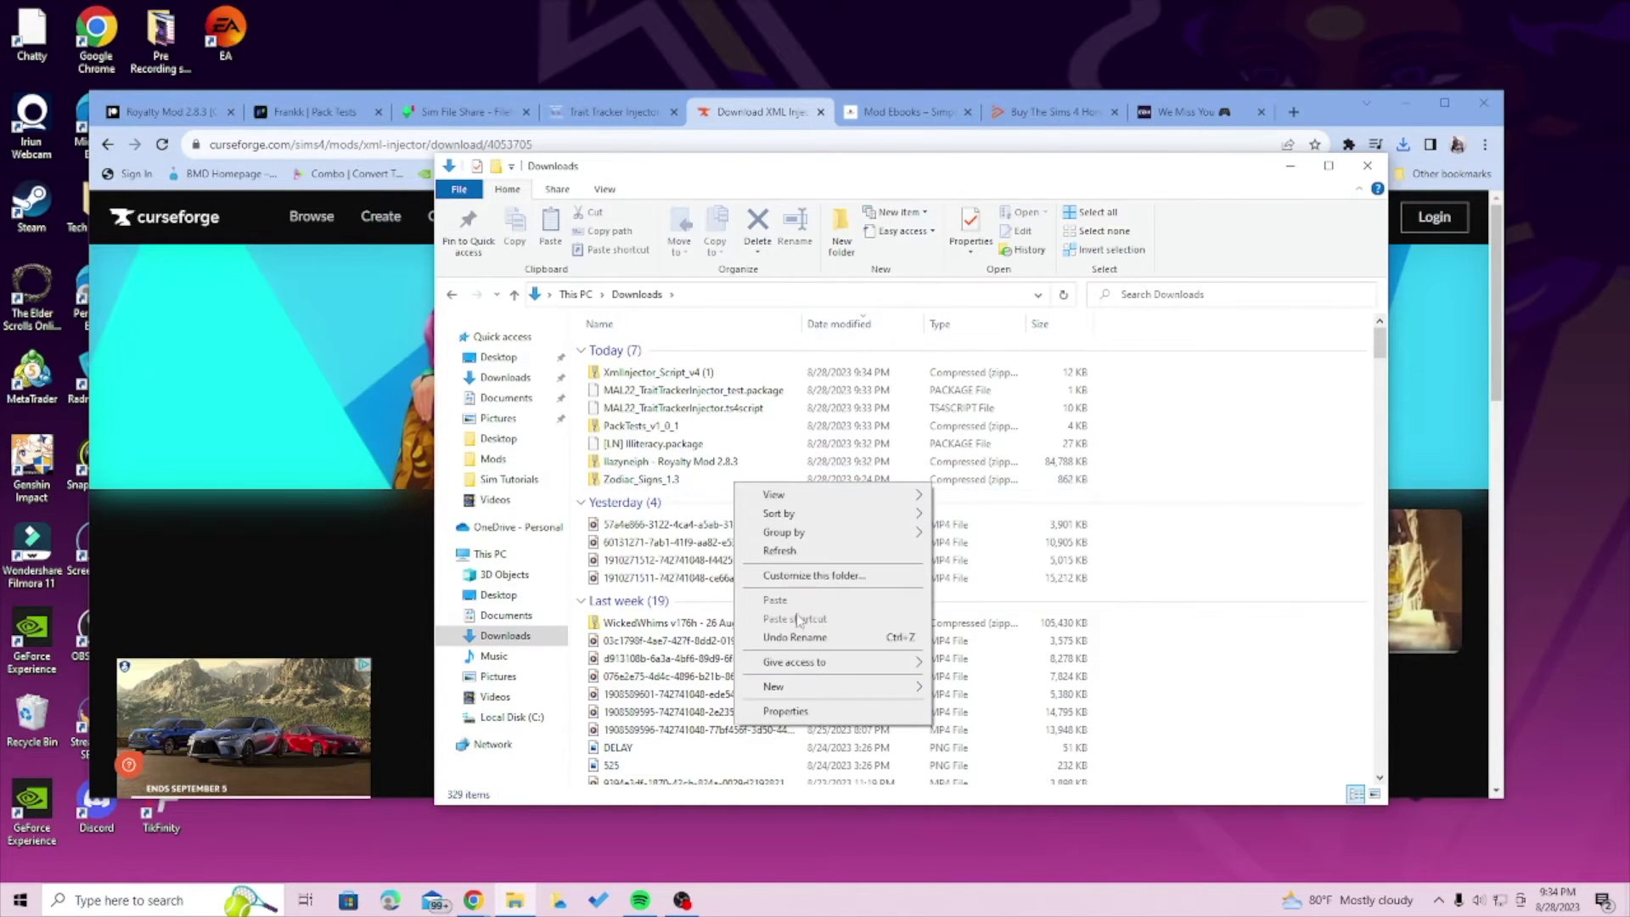
pyautogui.rightClick(646, 482)
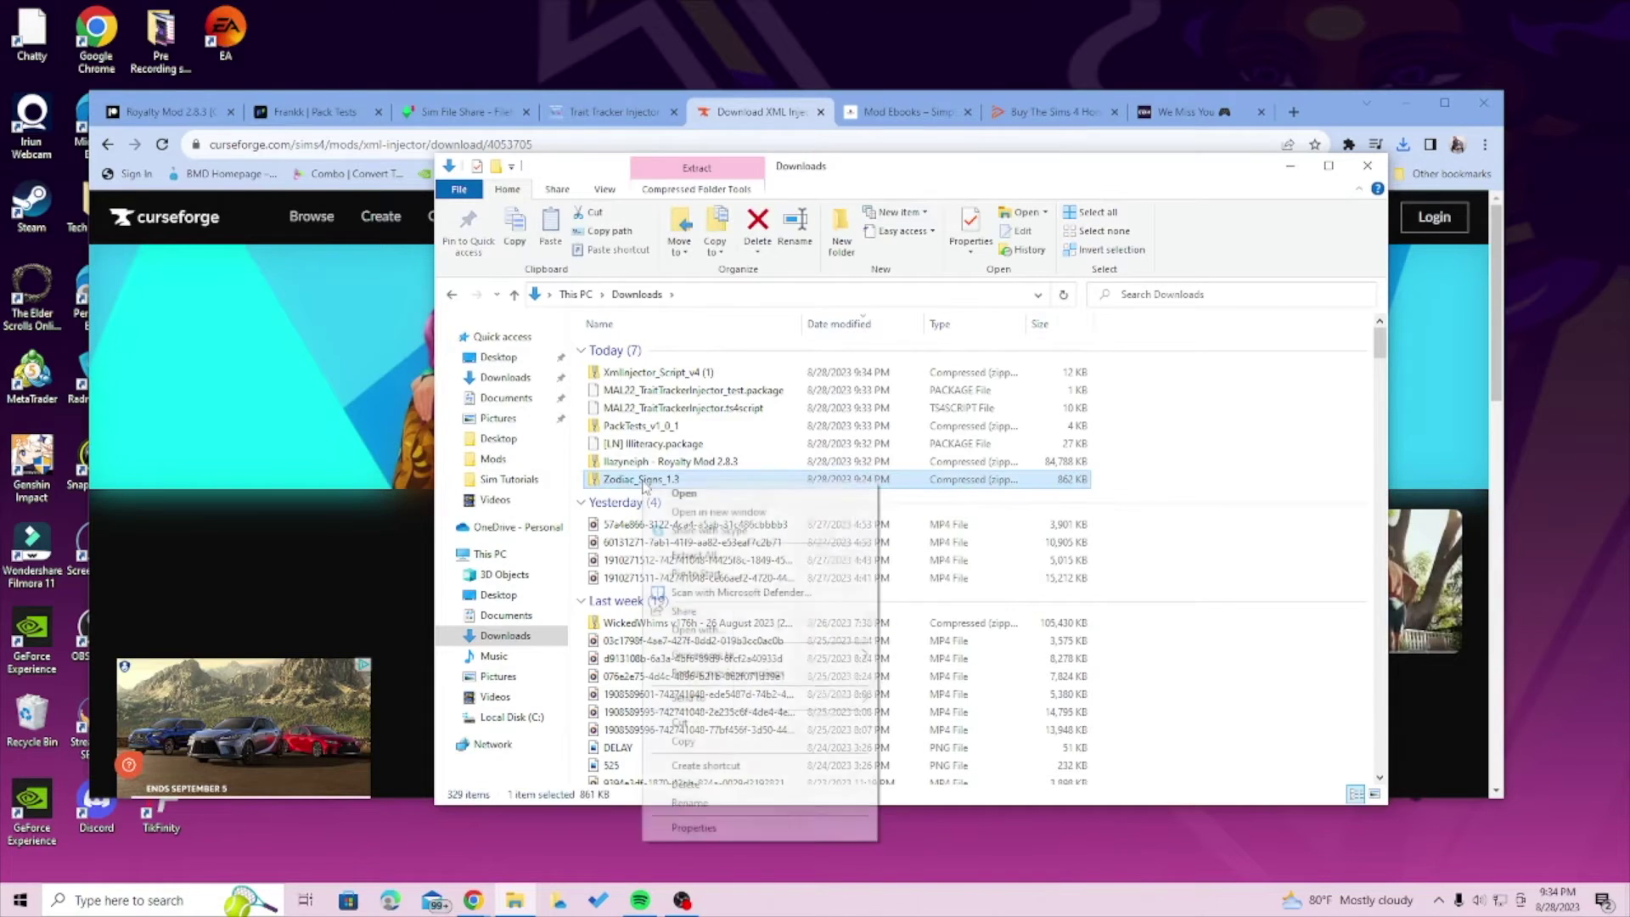
pyautogui.click(720, 784)
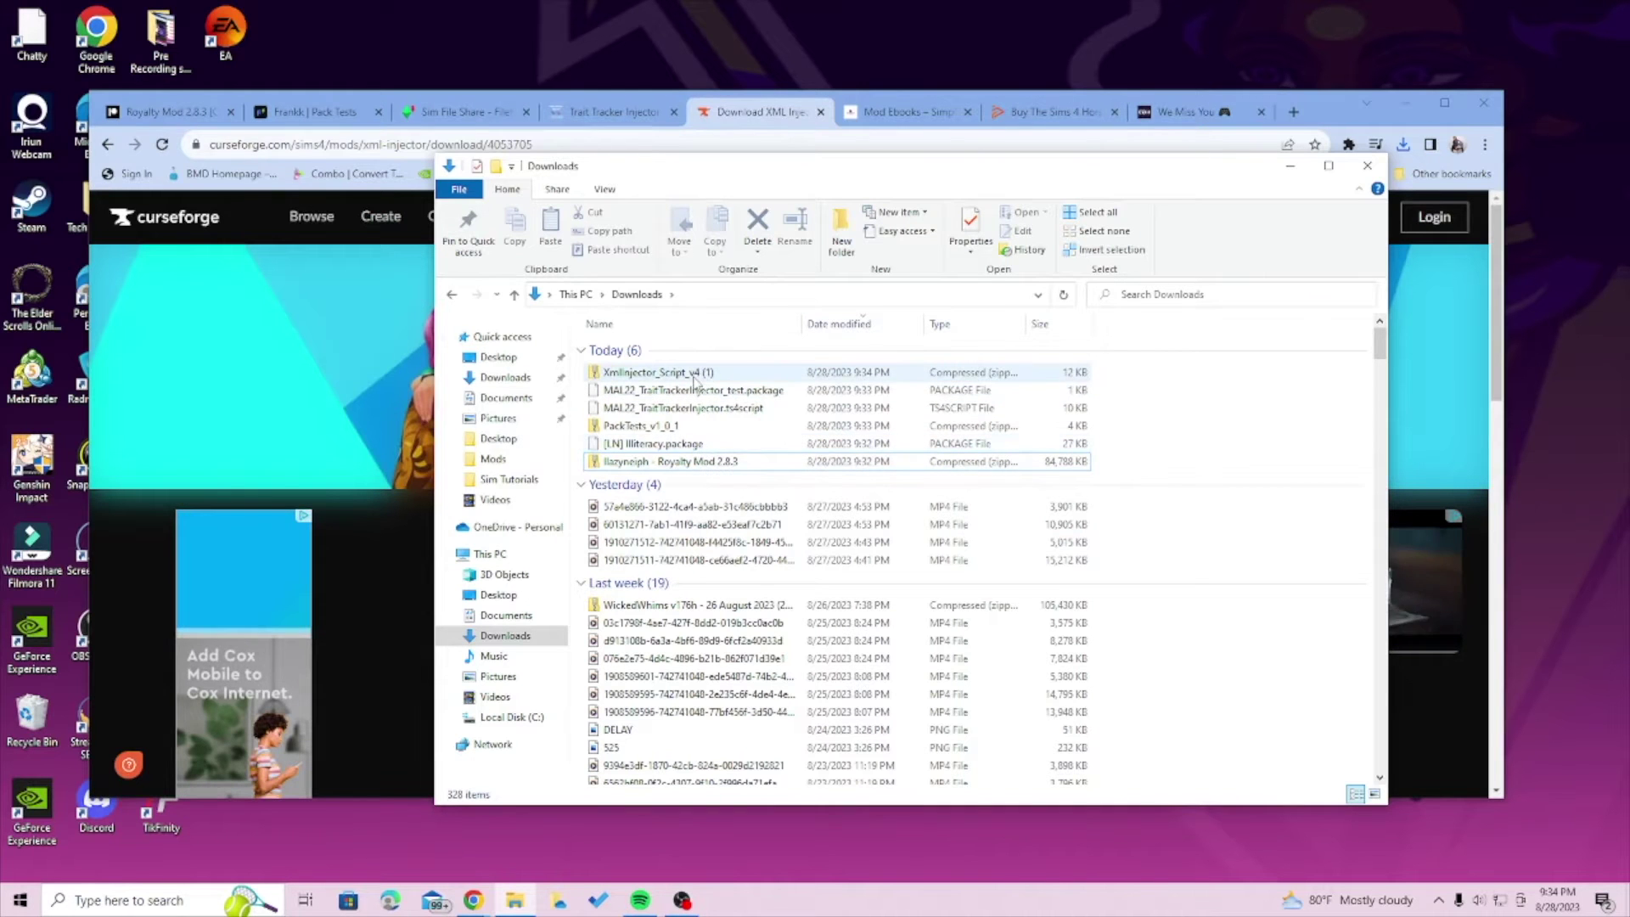
# Extract the "llazyneiph - Royalty Mod 2.8.3" zip within Downloads and open the extracted inner mod folder
pyautogui.rightClick(703, 465)
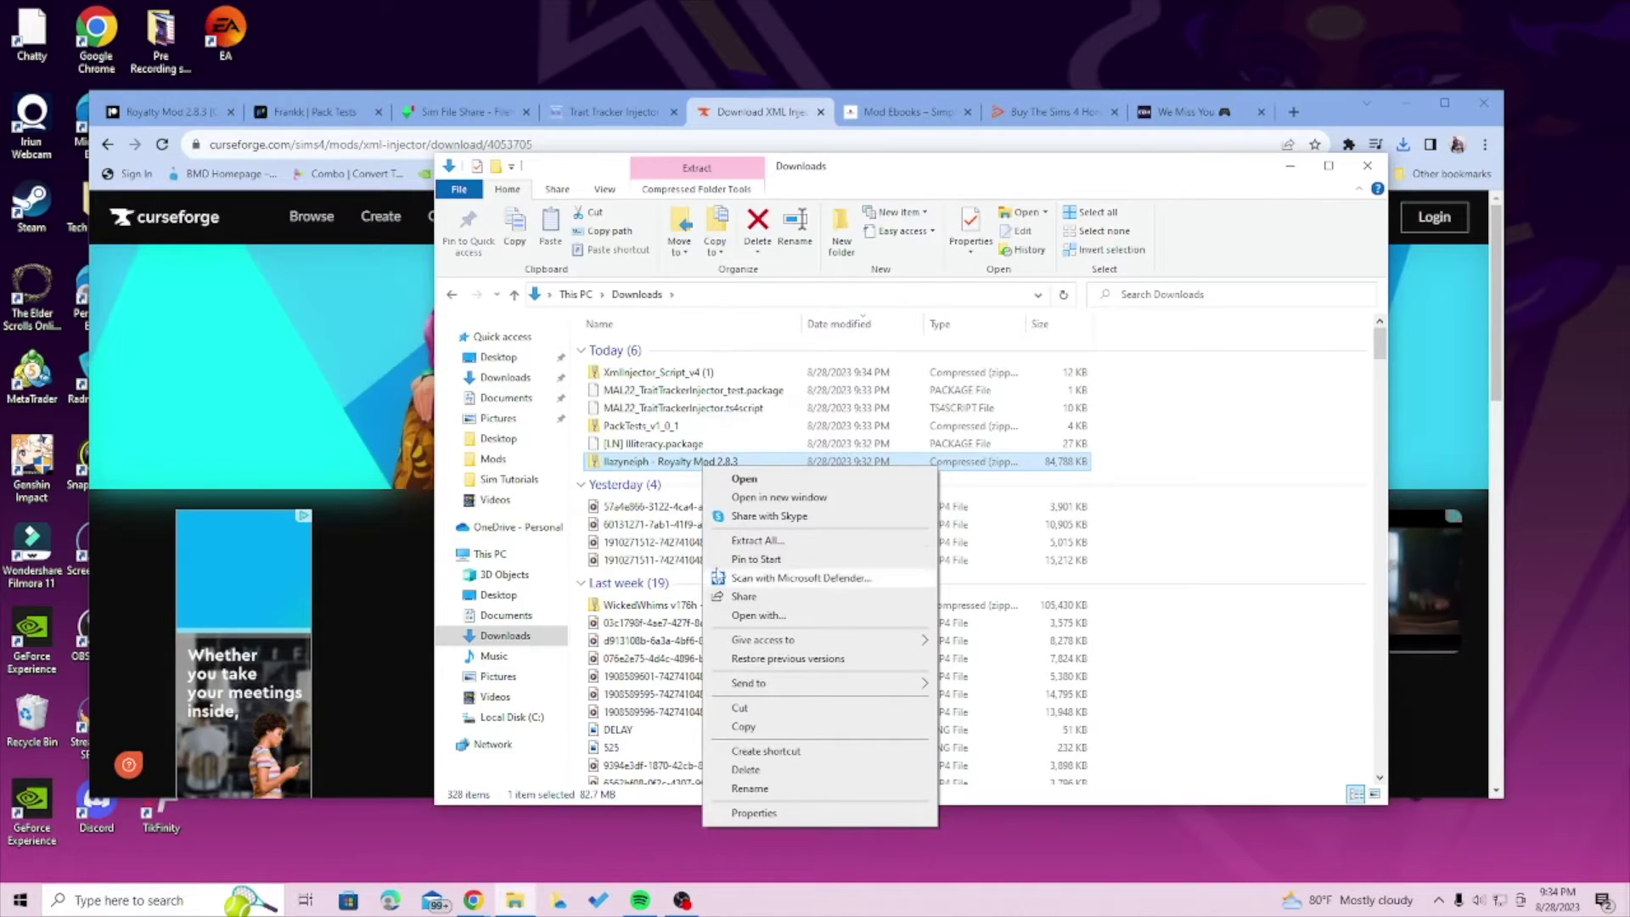
pyautogui.click(754, 541)
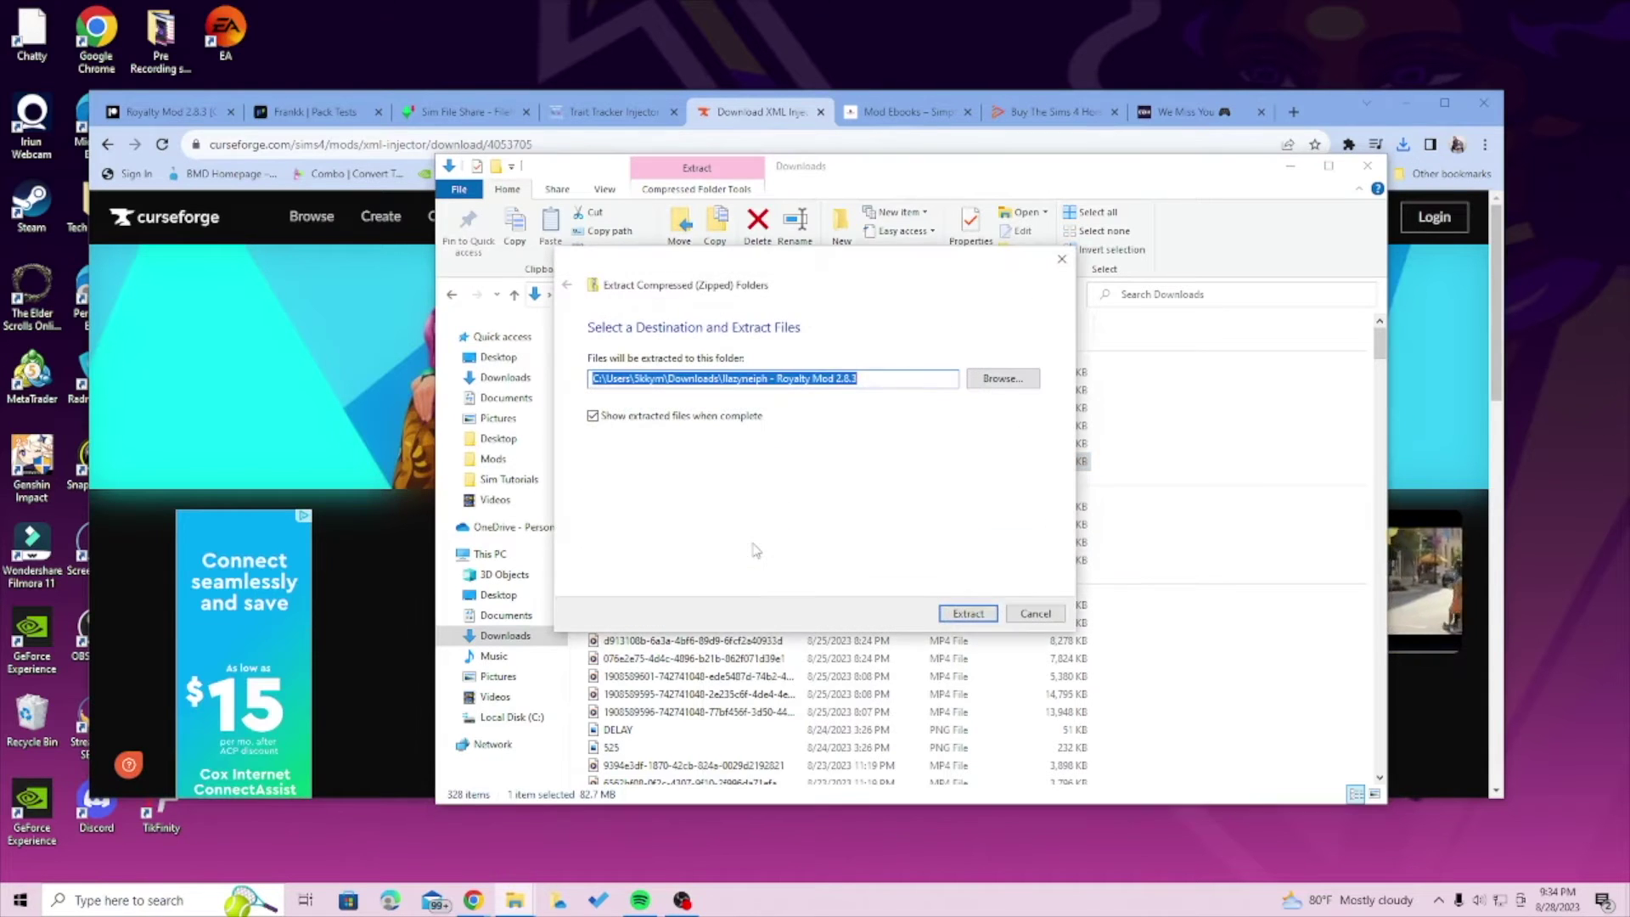
pyautogui.click(970, 614)
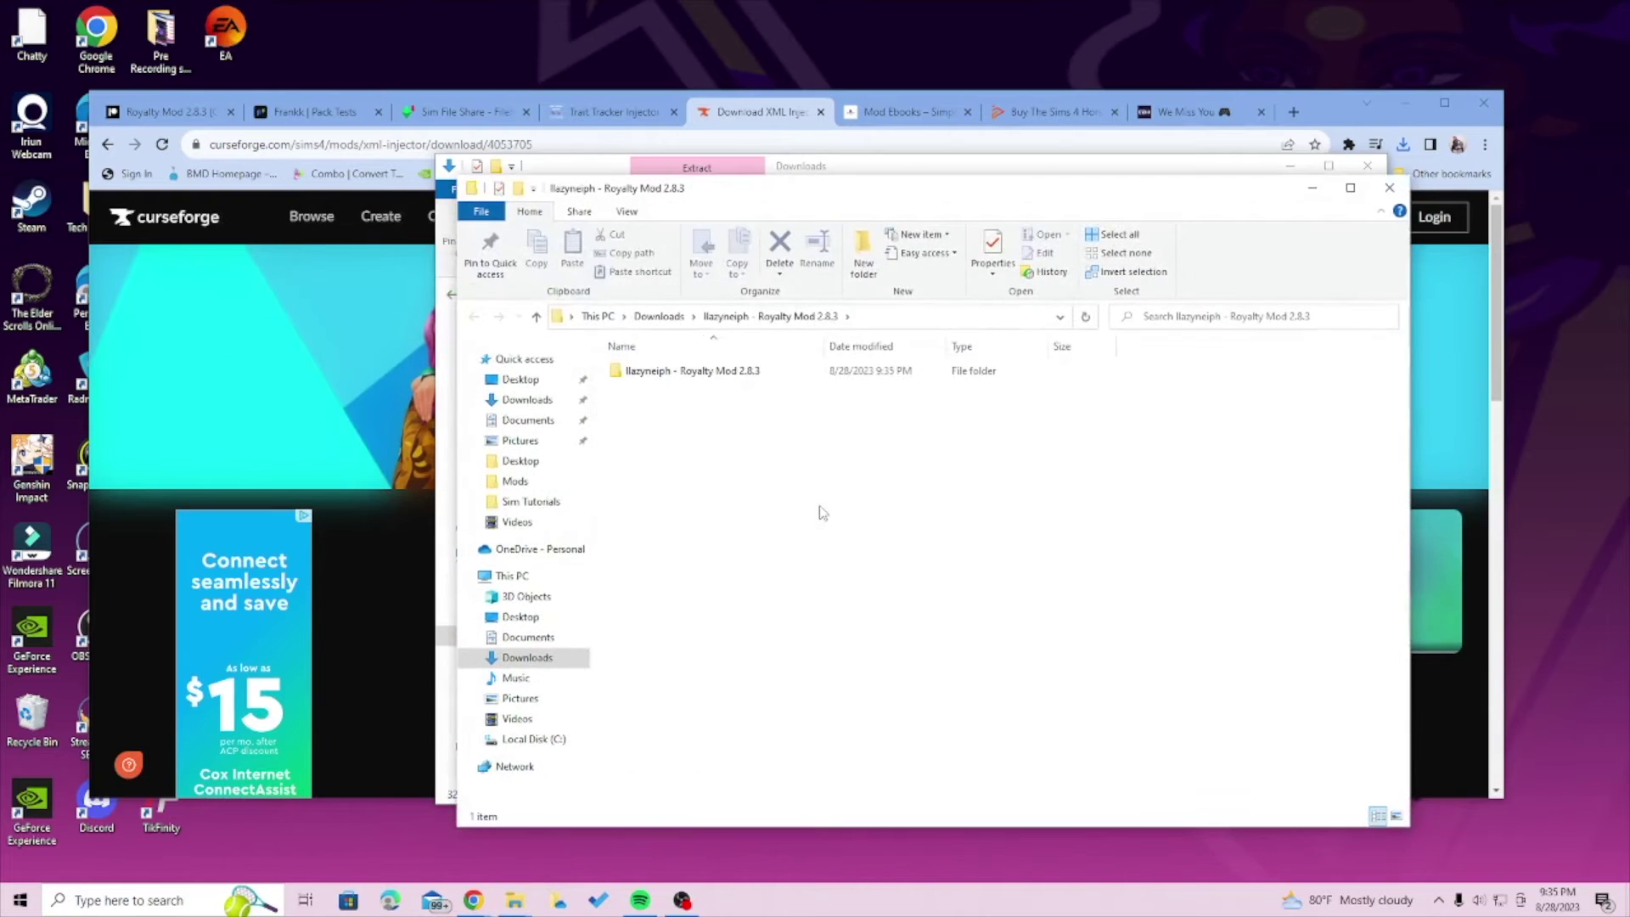
pyautogui.doubleClick(735, 372)
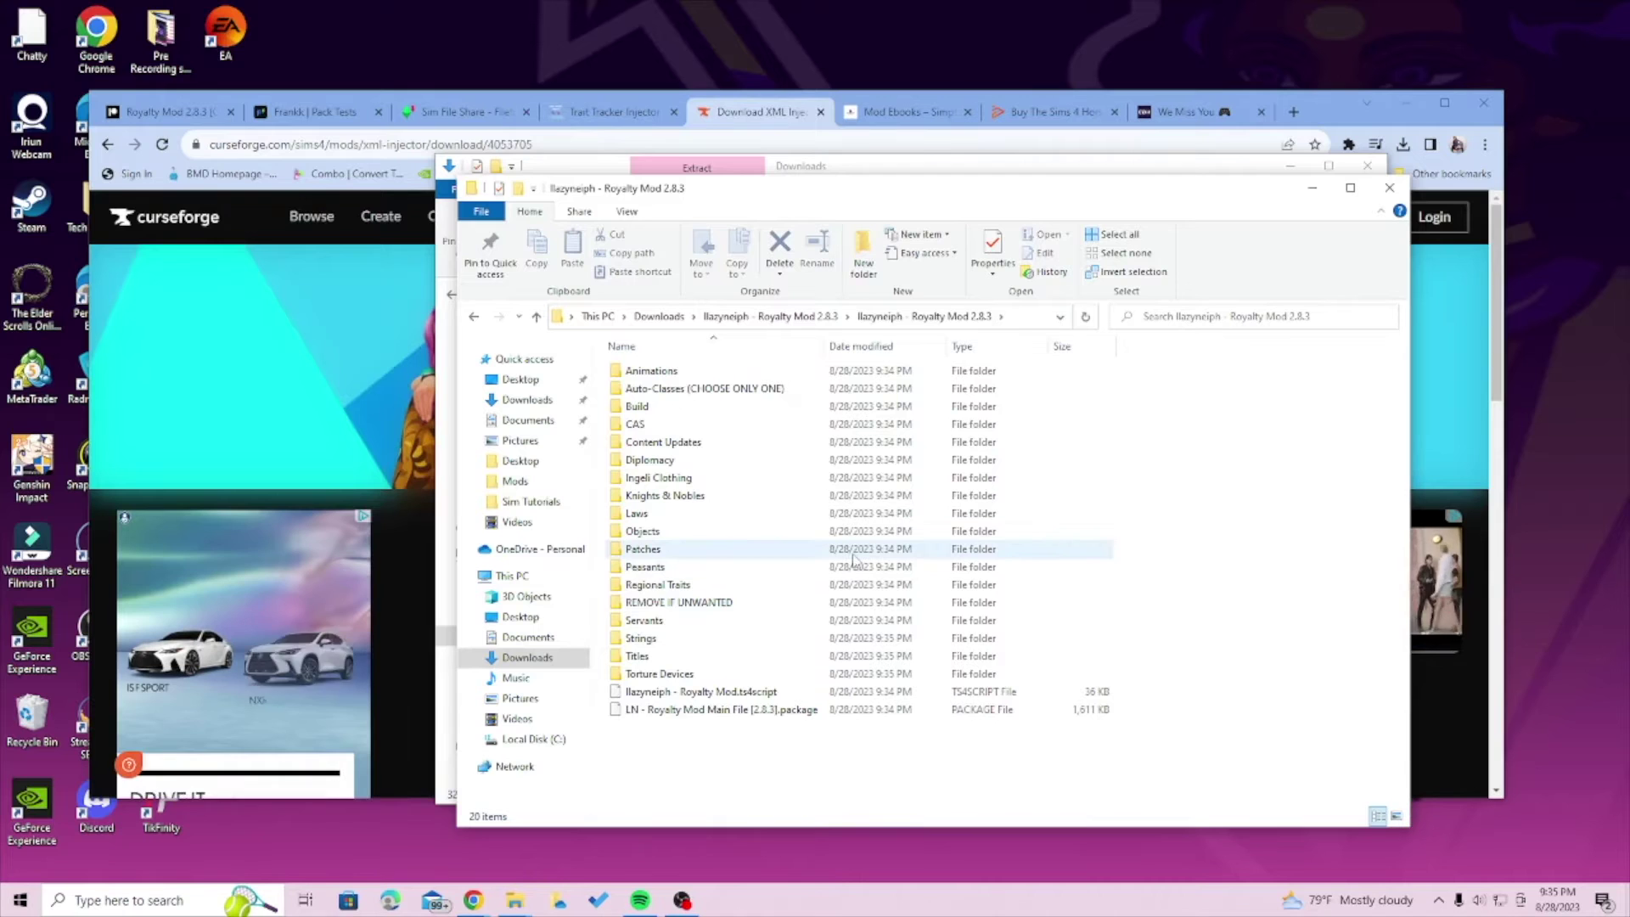
# Examine the contents of the "REMOVE IF UNWANTED" and "Auto-Classes (CHOOSE ONLY ONE)" folders, and close the mod folder window
pyautogui.doubleClick(724, 604)
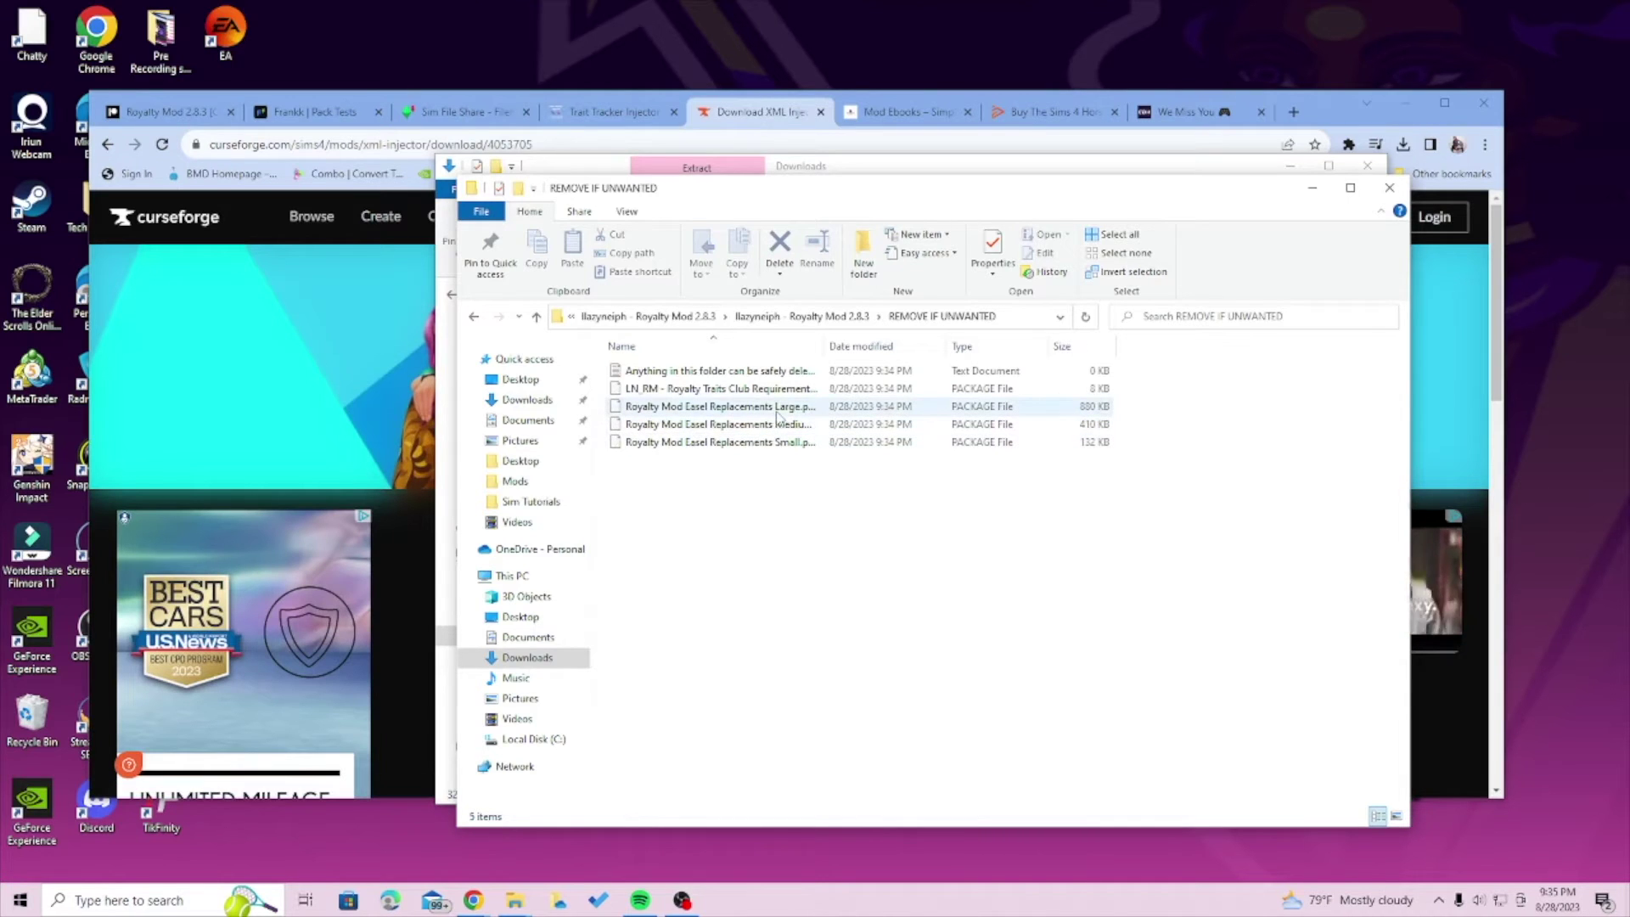
pyautogui.click(475, 319)
pyautogui.rightClick(694, 606)
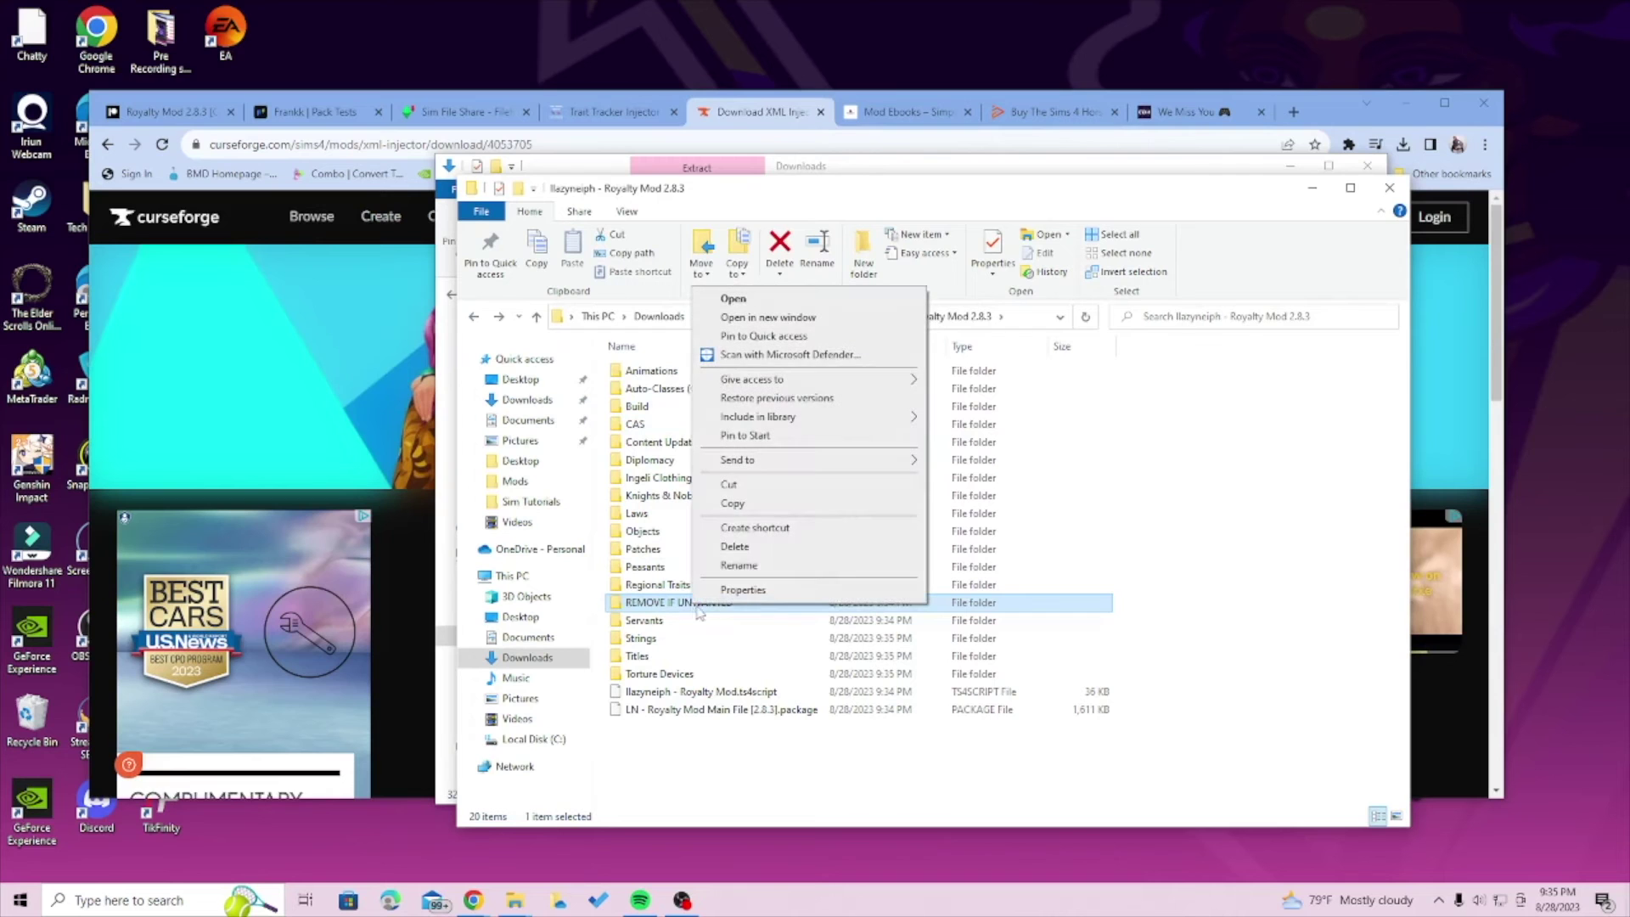
pyautogui.click(1138, 550)
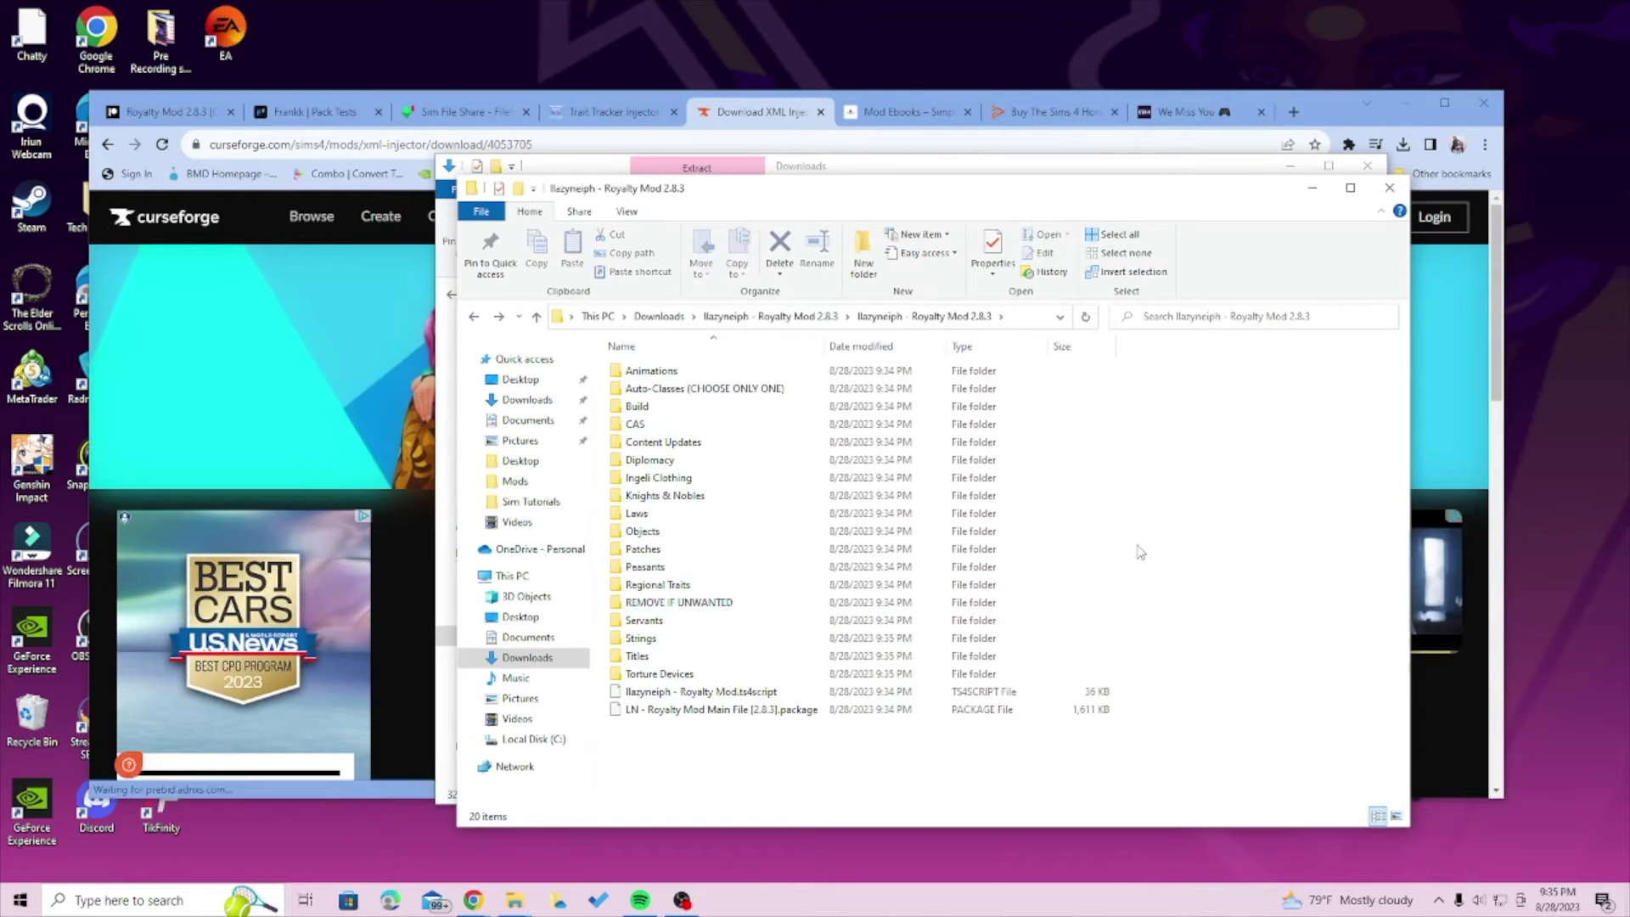
pyautogui.doubleClick(695, 390)
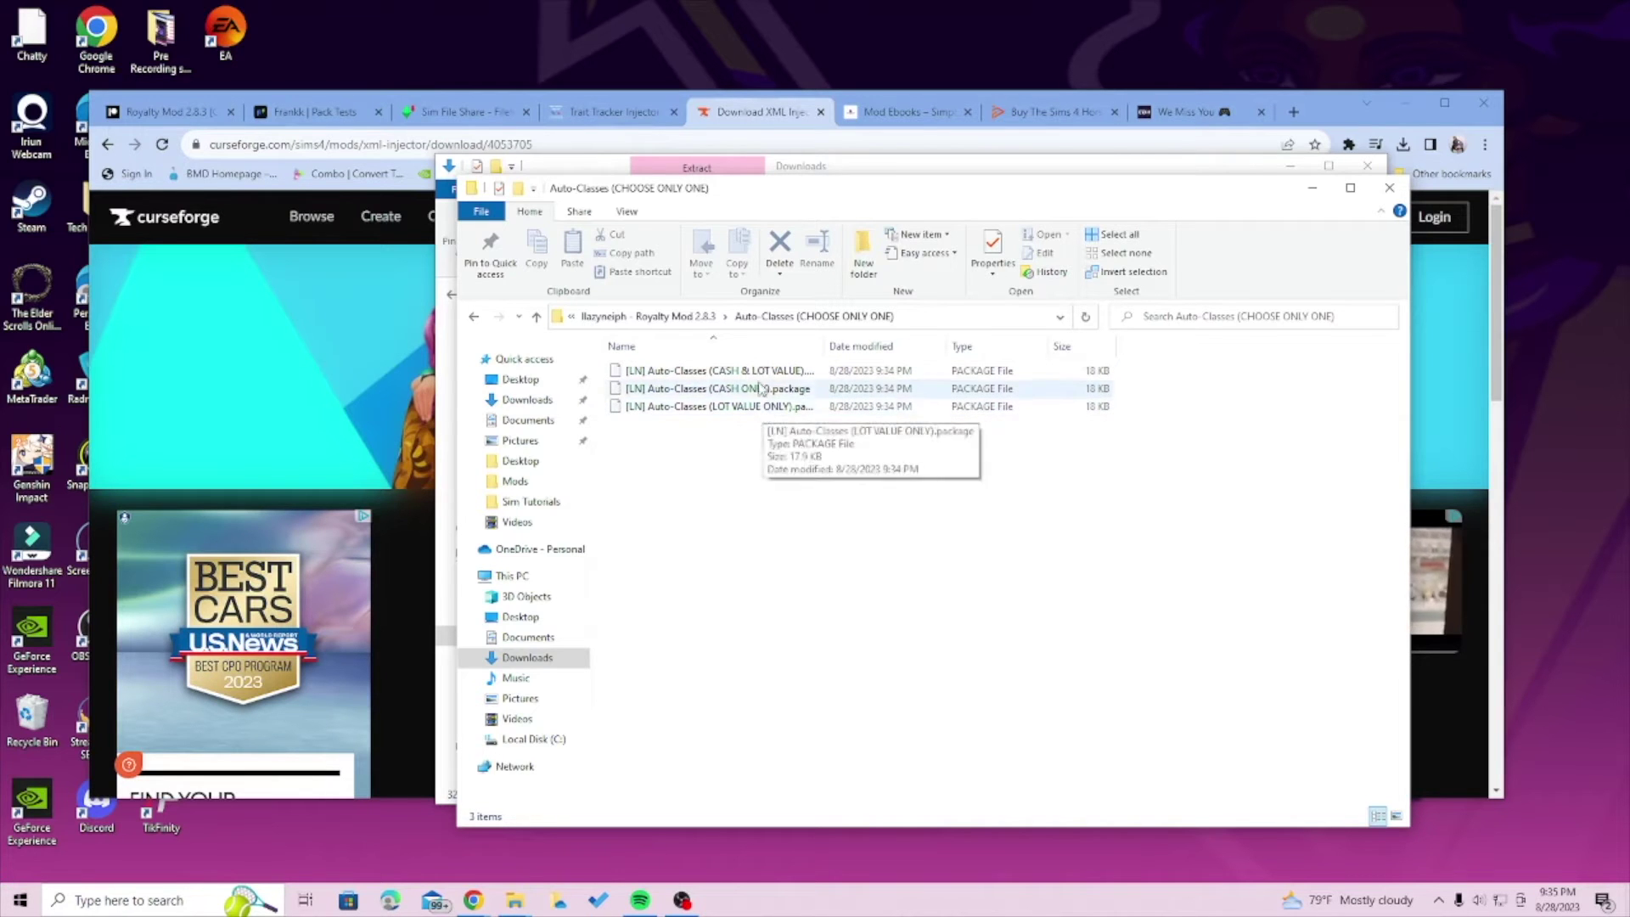
pyautogui.moveTo(831, 200); pyautogui.dragTo(787, 515)
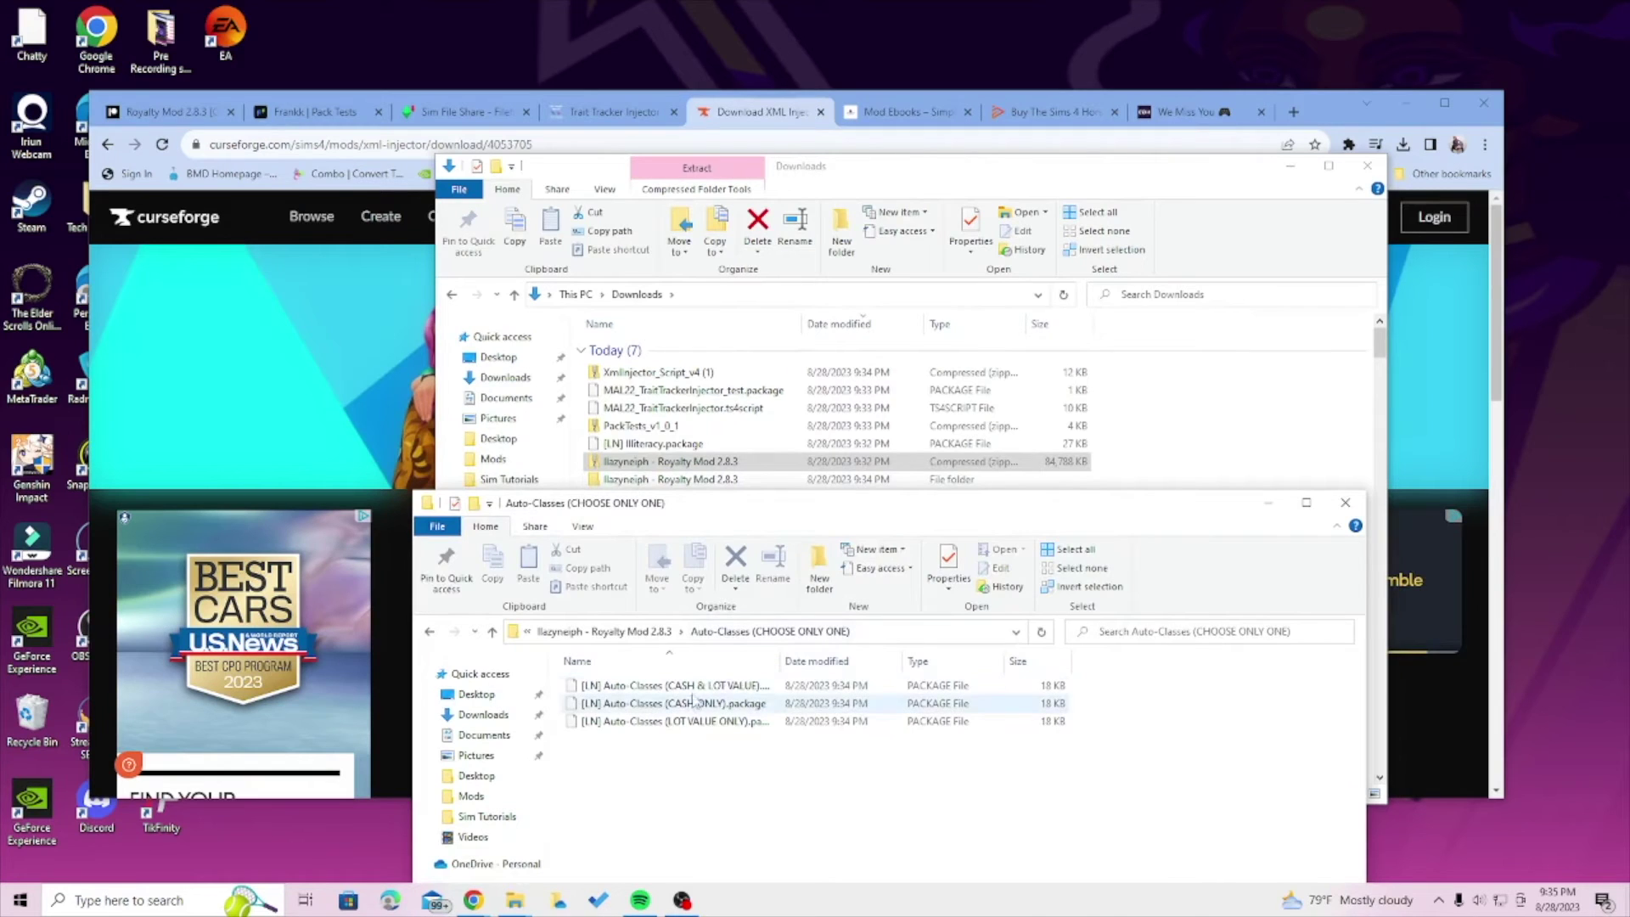
pyautogui.click(1345, 504)
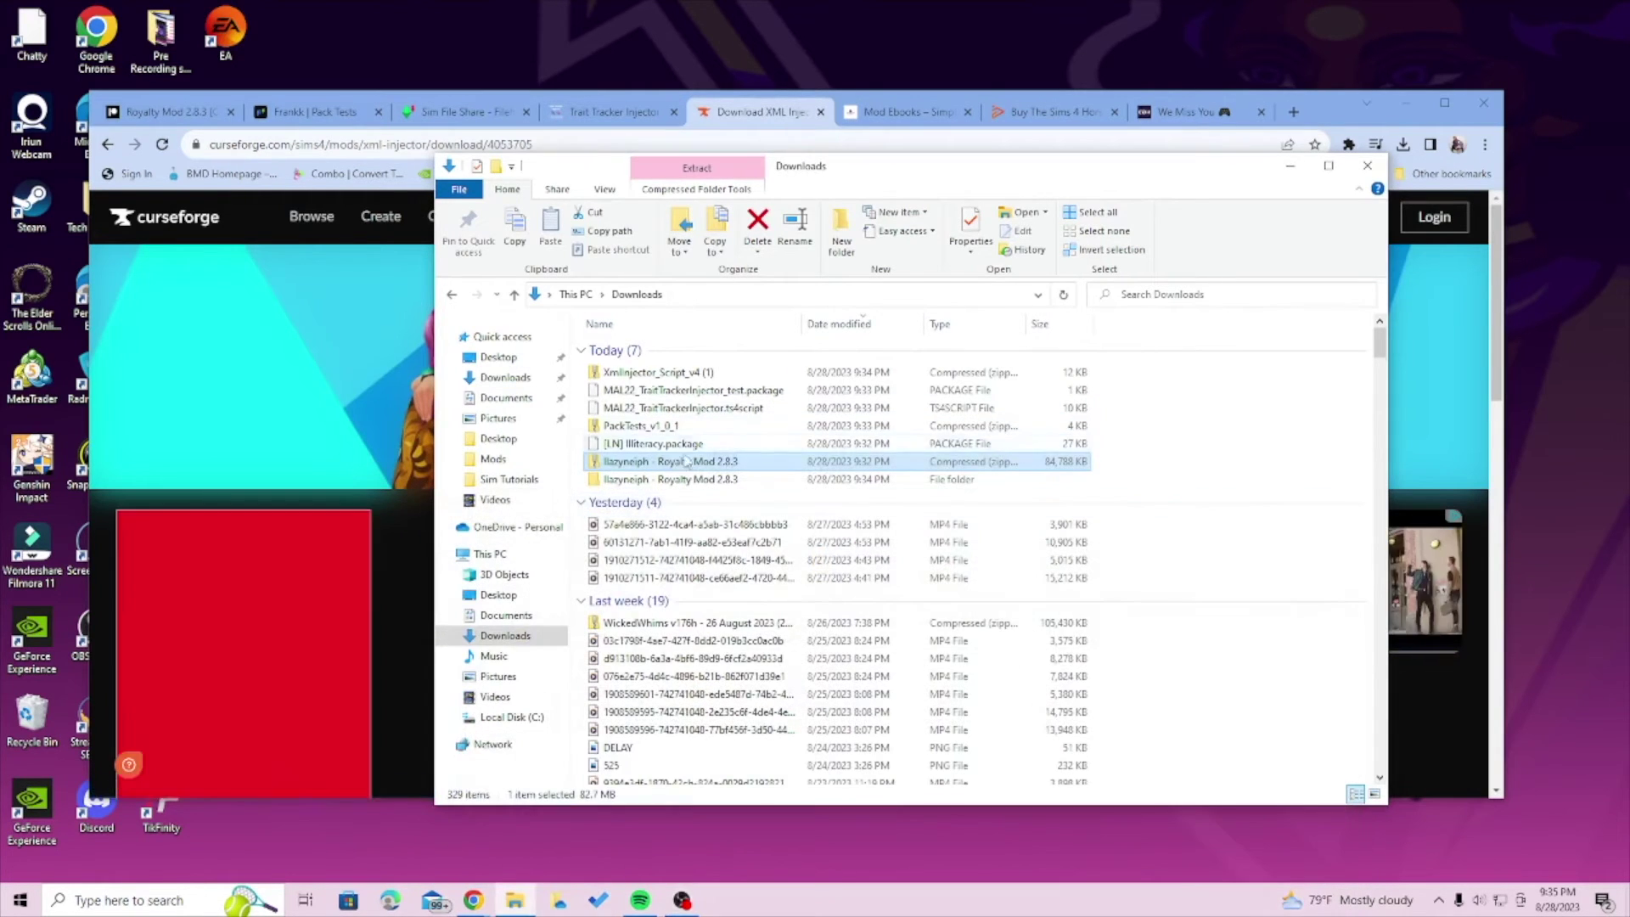
# Extract the PackTests_v1_0_1 zip into its own folder in Downloads and locate that folder in the list
pyautogui.click(691, 427)
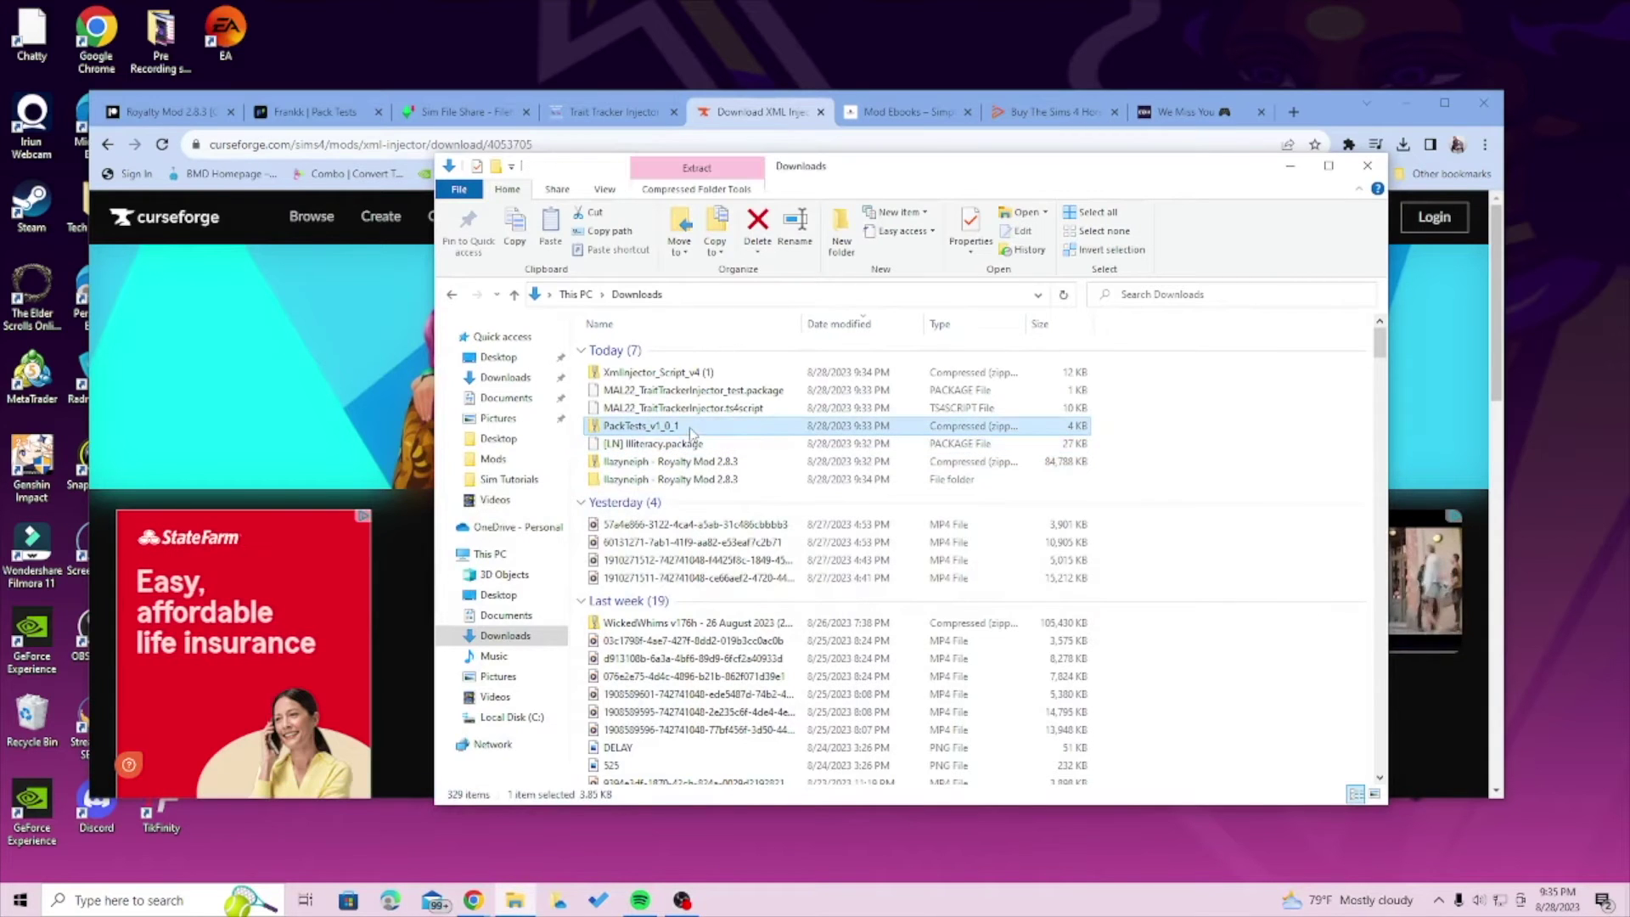
pyautogui.rightClick(690, 433)
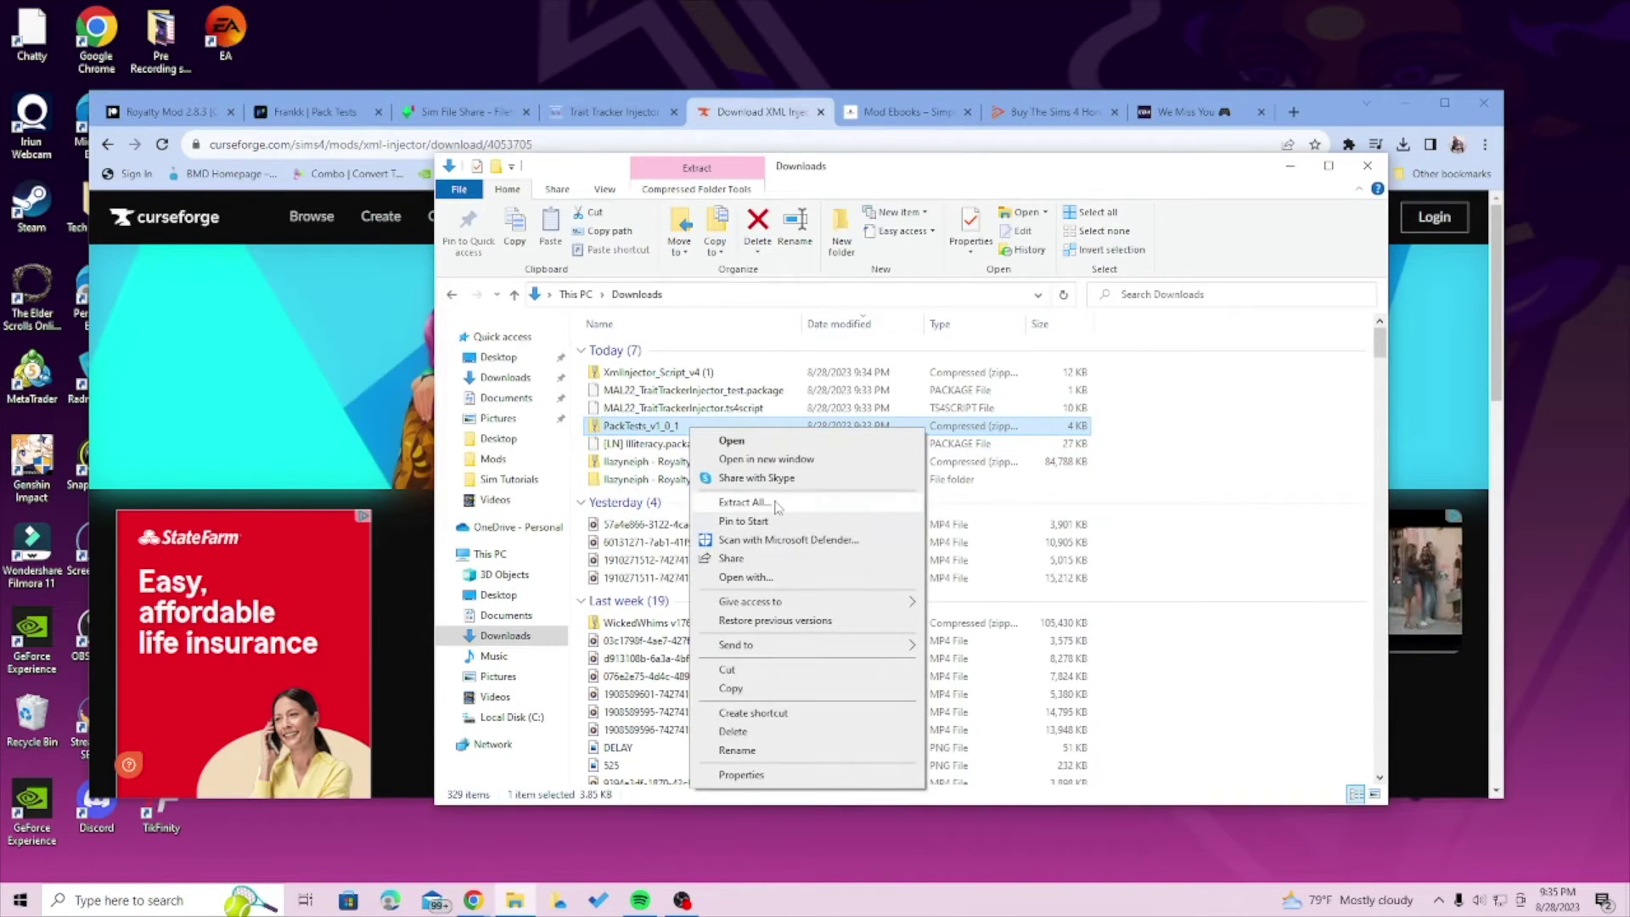
pyautogui.click(742, 503)
pyautogui.click(946, 608)
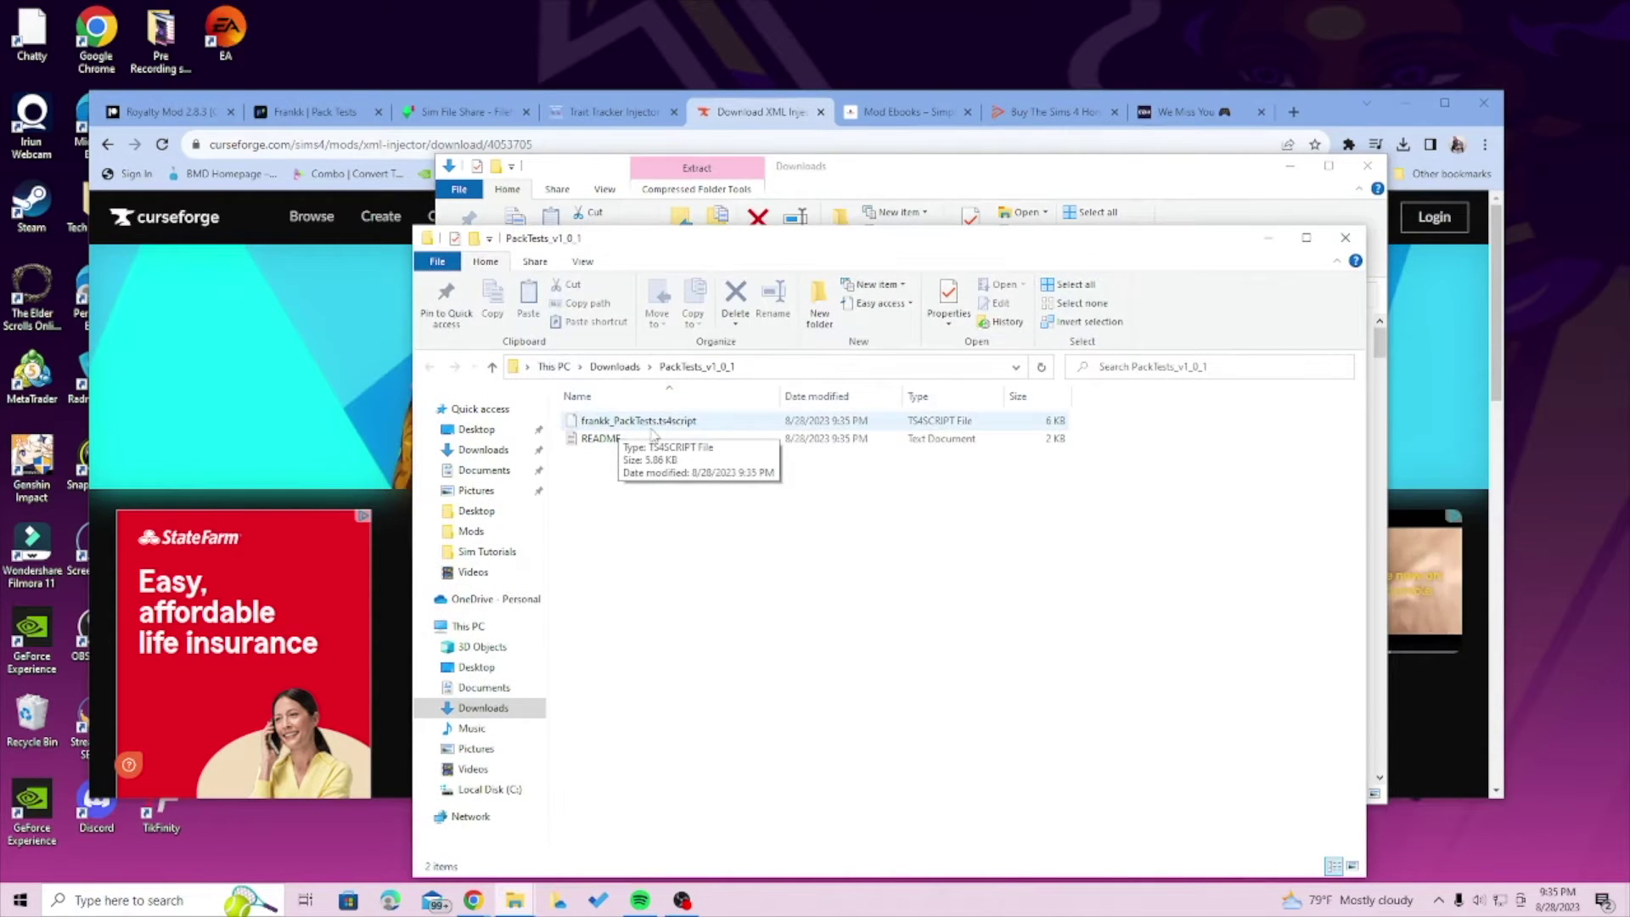
pyautogui.click(1344, 237)
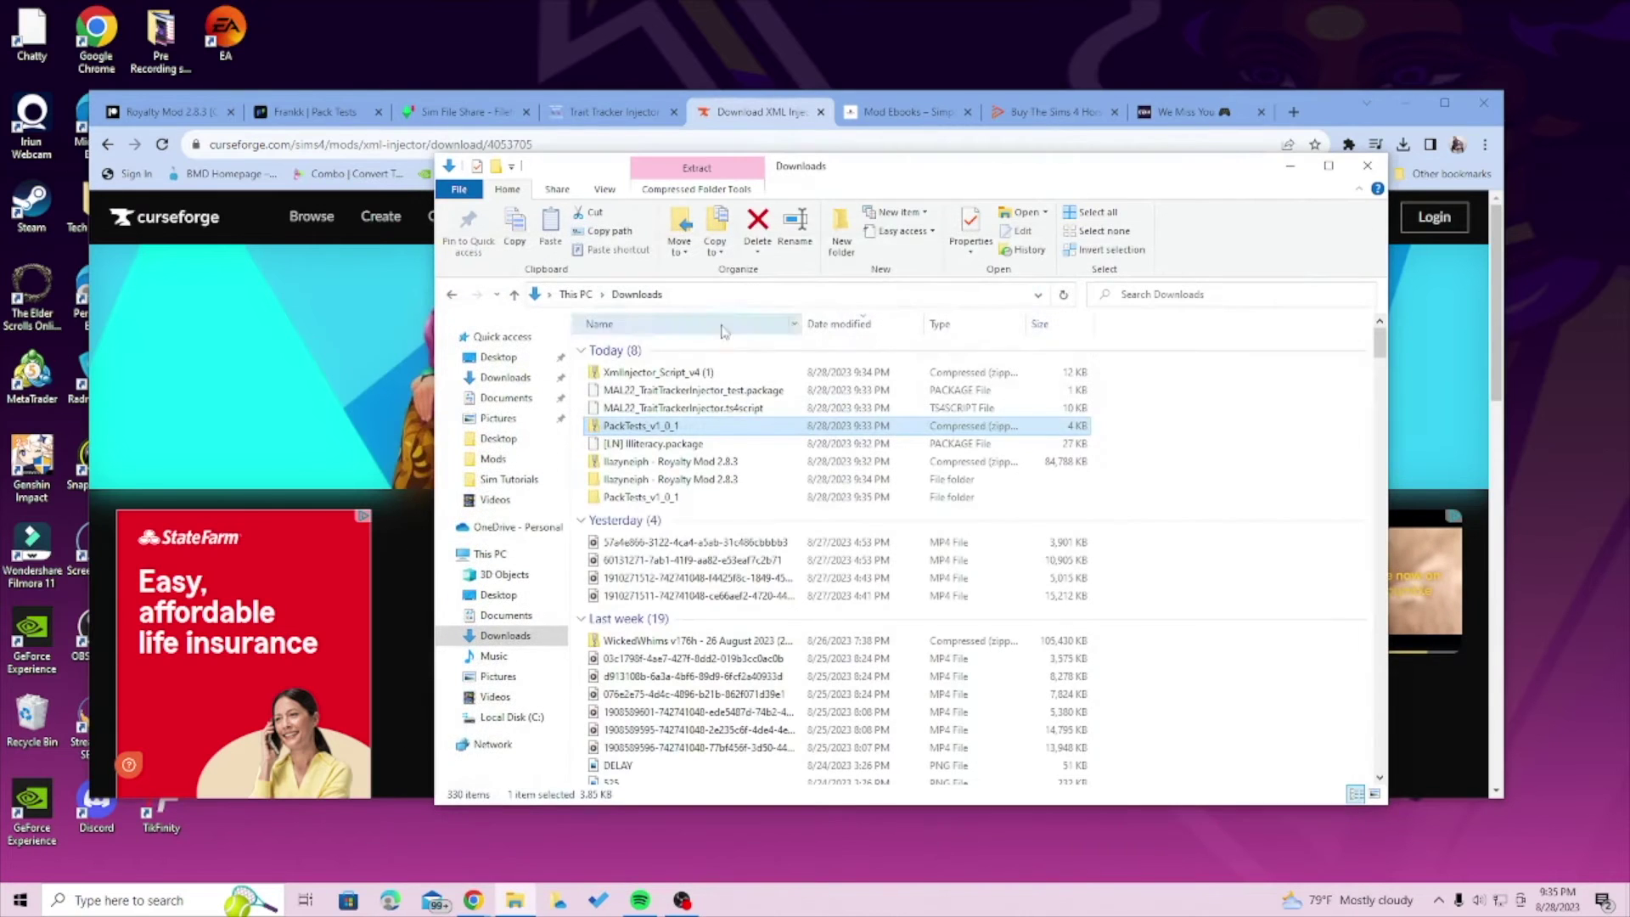
pyautogui.click(629, 501)
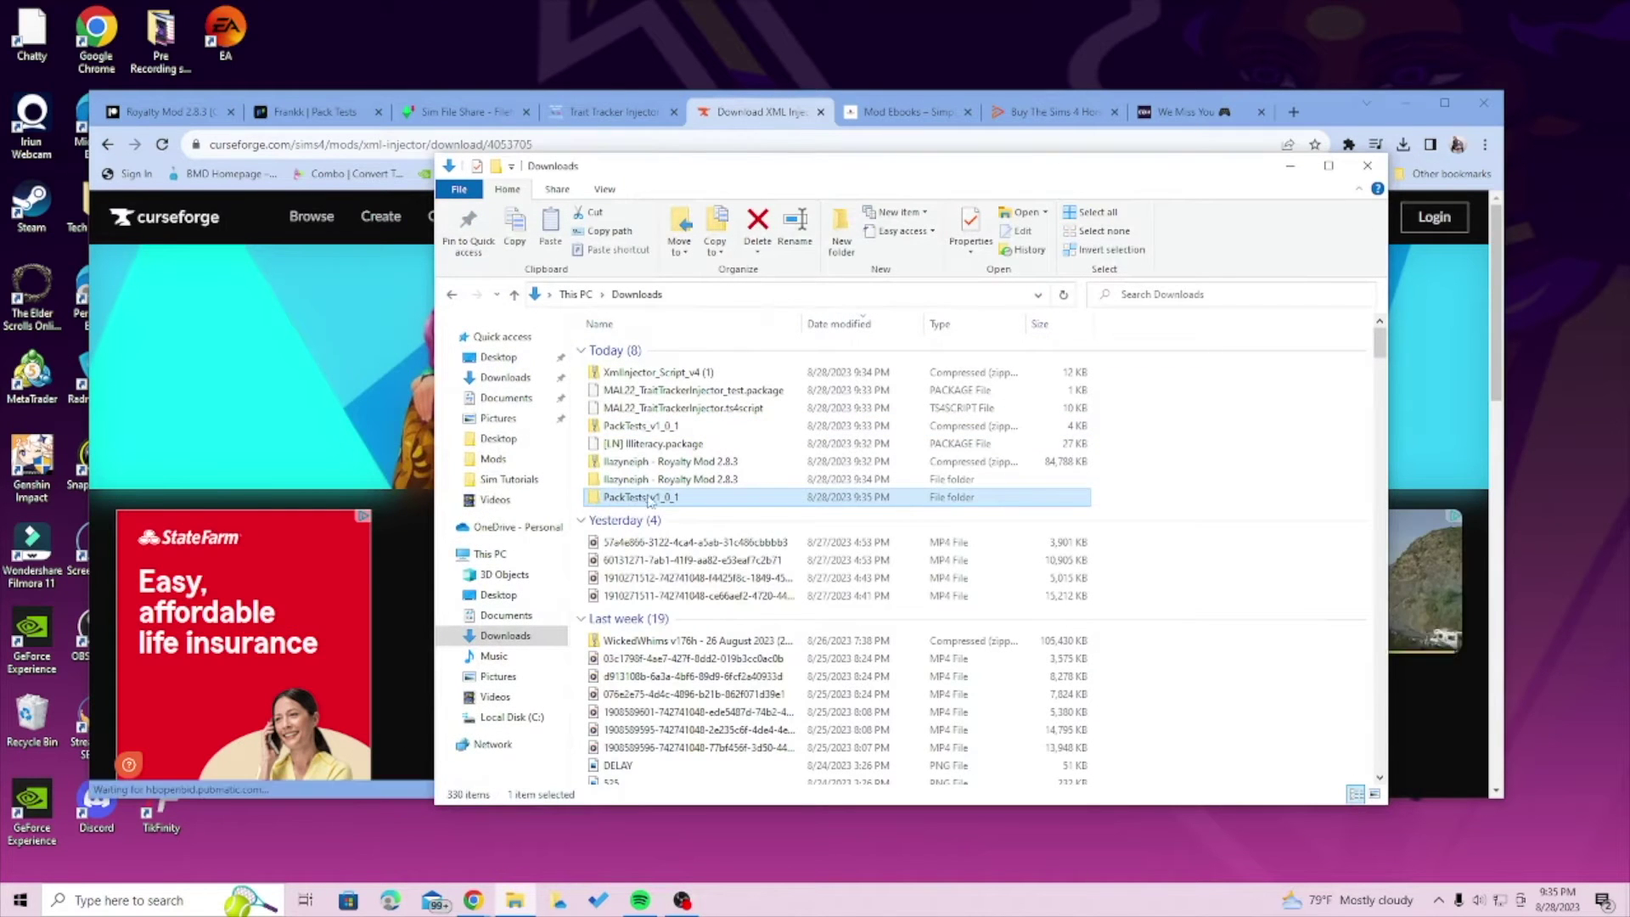
# Extract the XmlInjector_Script_v4 (1) zip into its own folder in Downloads and locate that folder in the list
pyautogui.rightClick(649, 382)
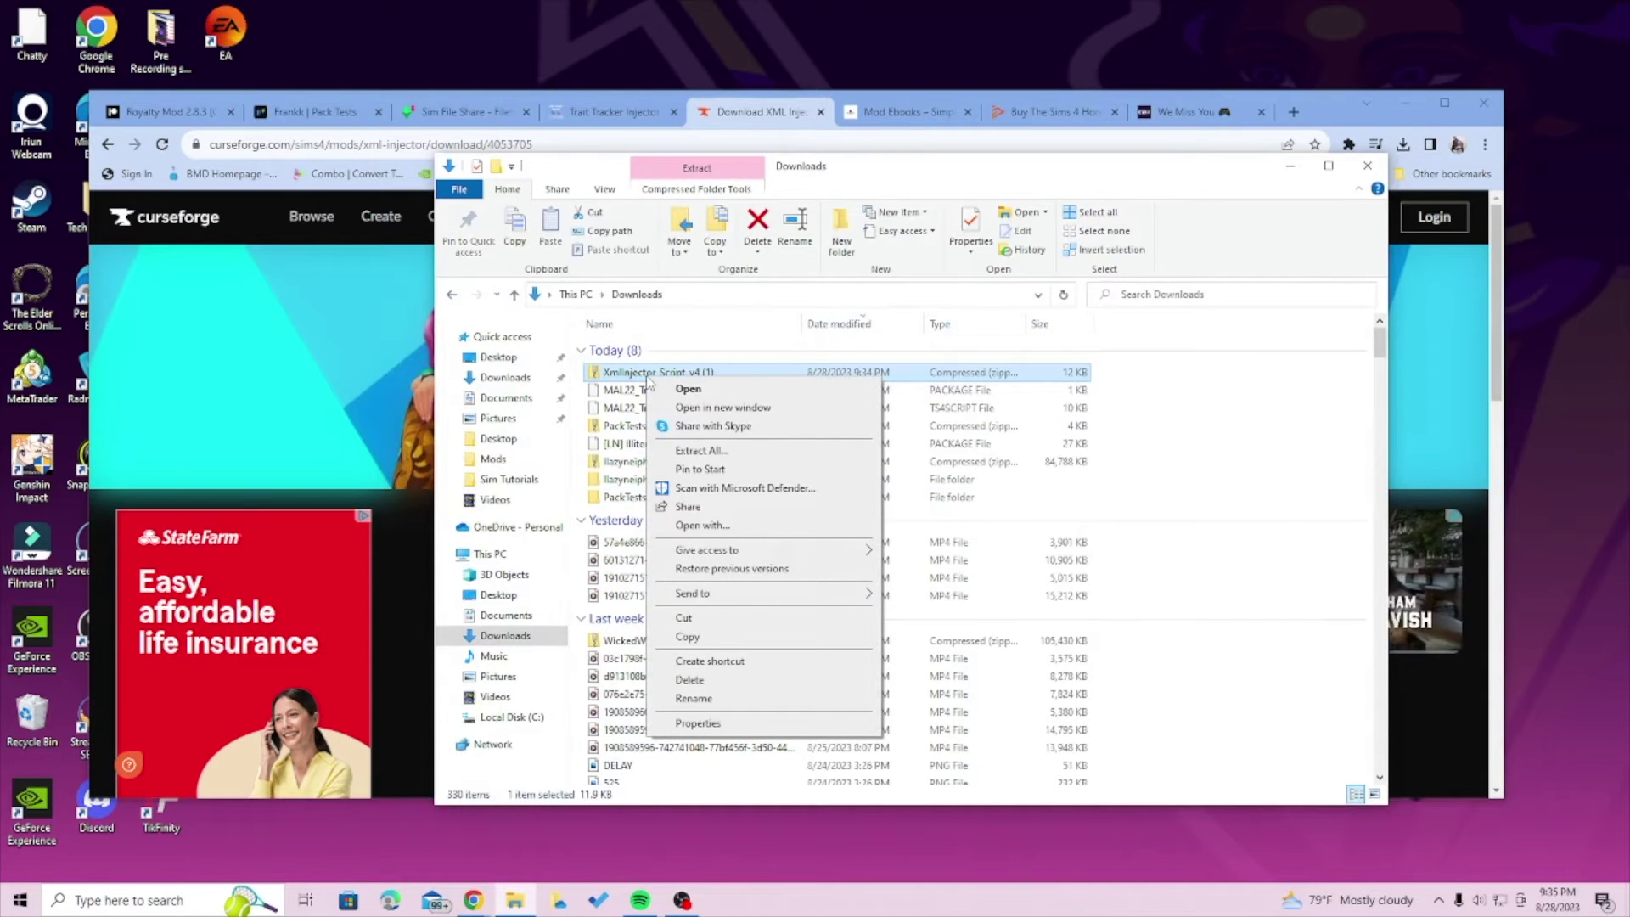
pyautogui.click(698, 451)
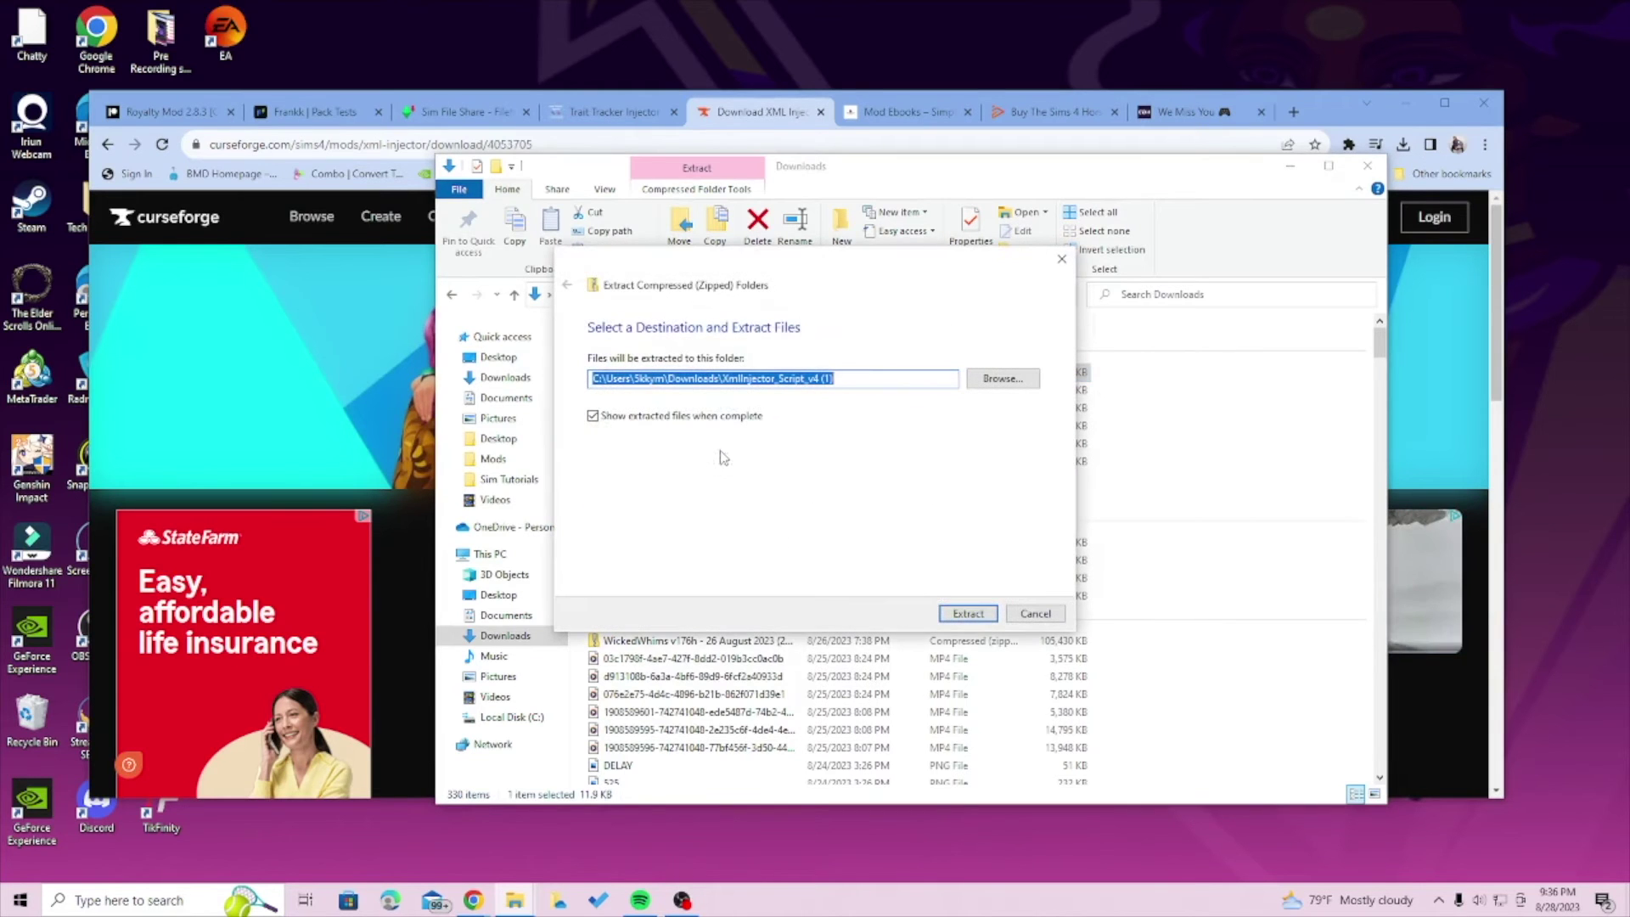
pyautogui.click(967, 614)
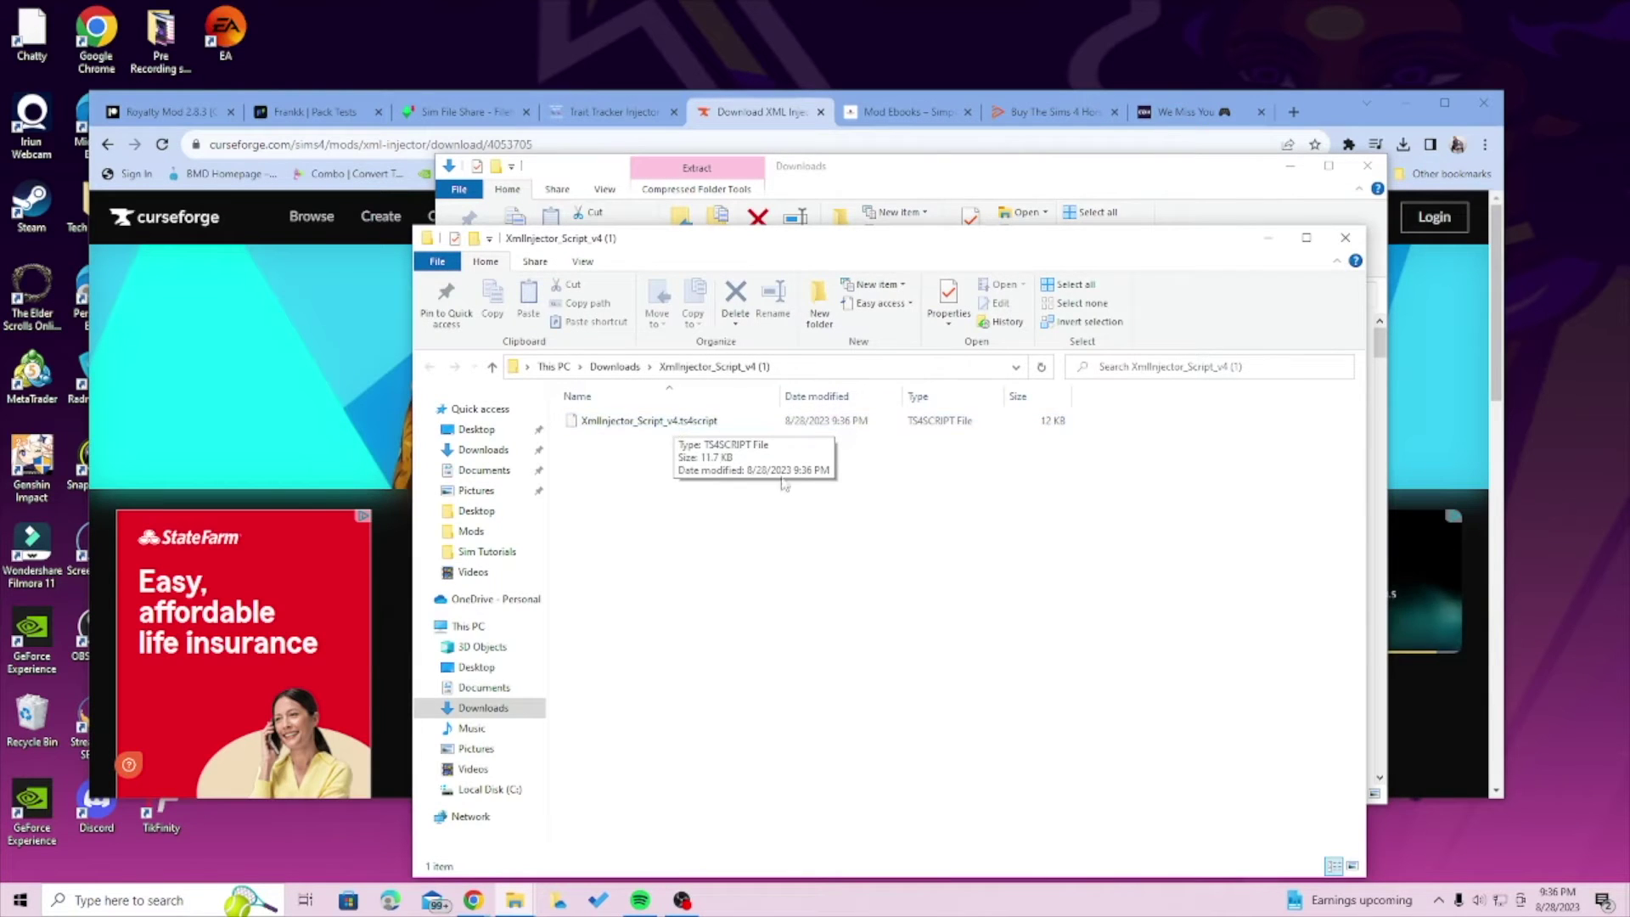
pyautogui.click(1345, 237)
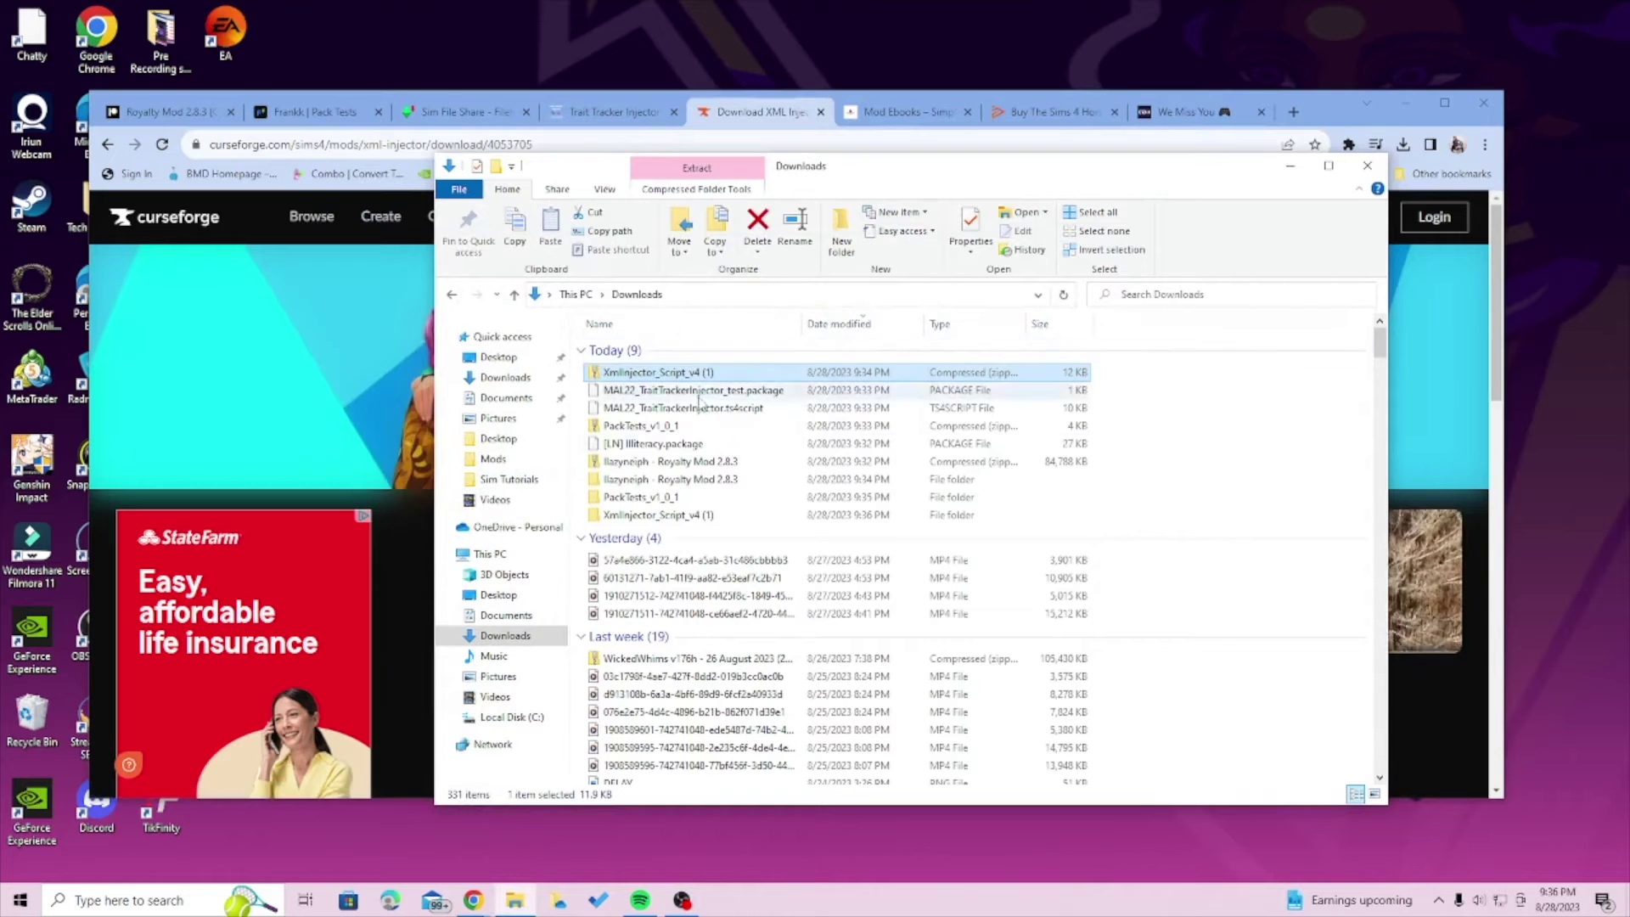
pyautogui.click(686, 516)
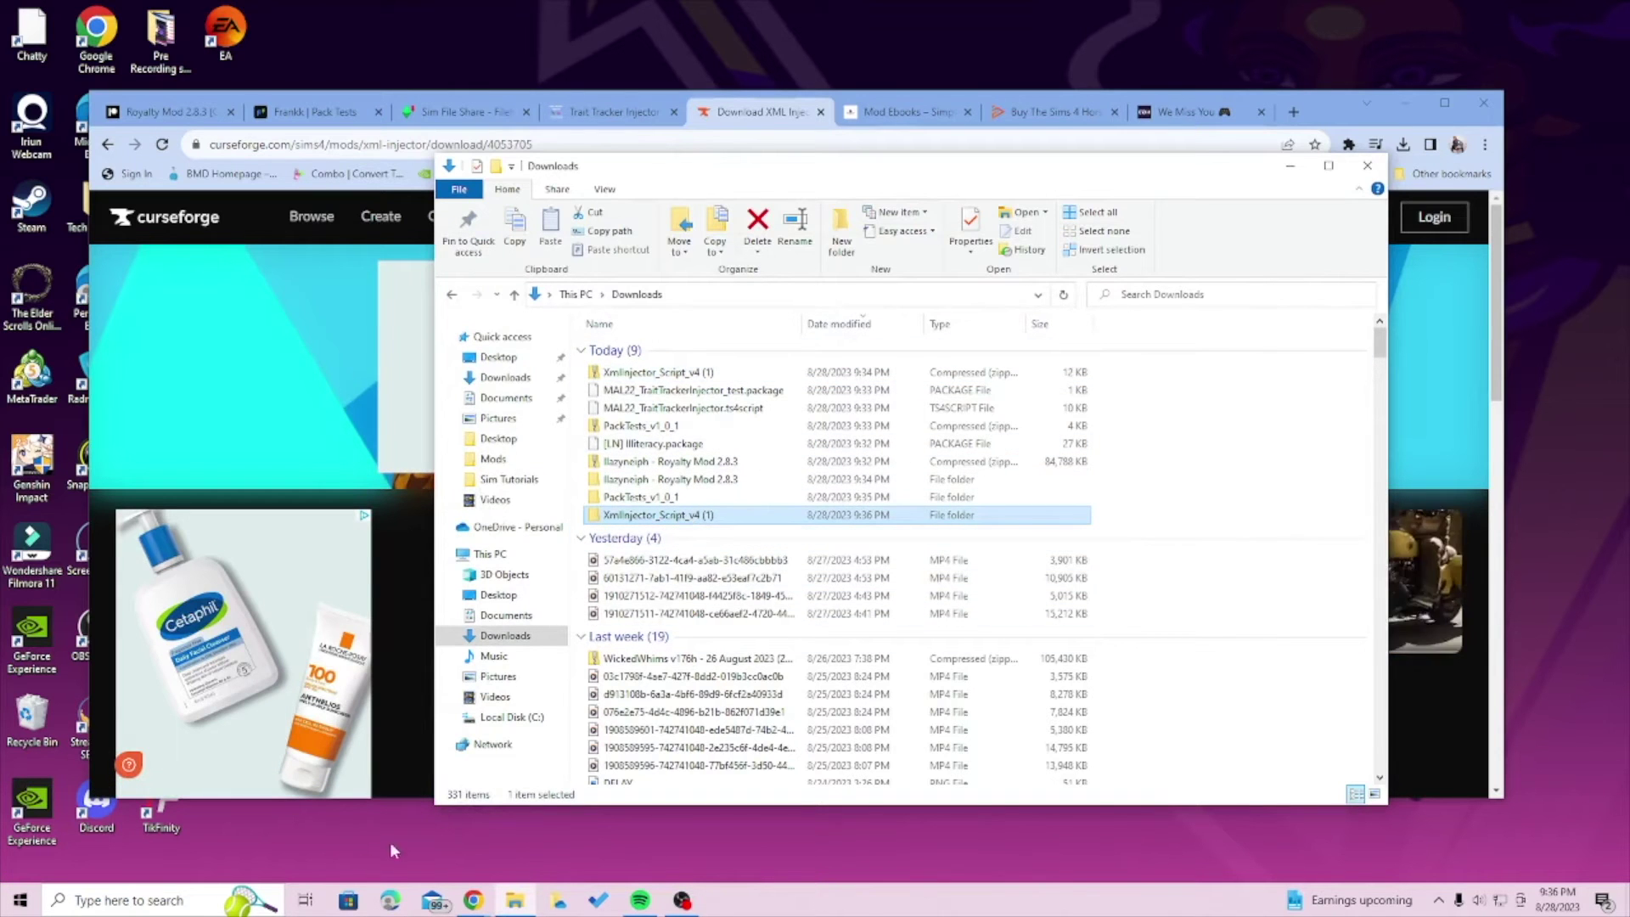
# Open a second File Explorer window beside Downloads and go to Documents > Electronic Arts > The Sims 4 > Mods
pyautogui.moveTo(697, 180); pyautogui.dragTo(339, 97)
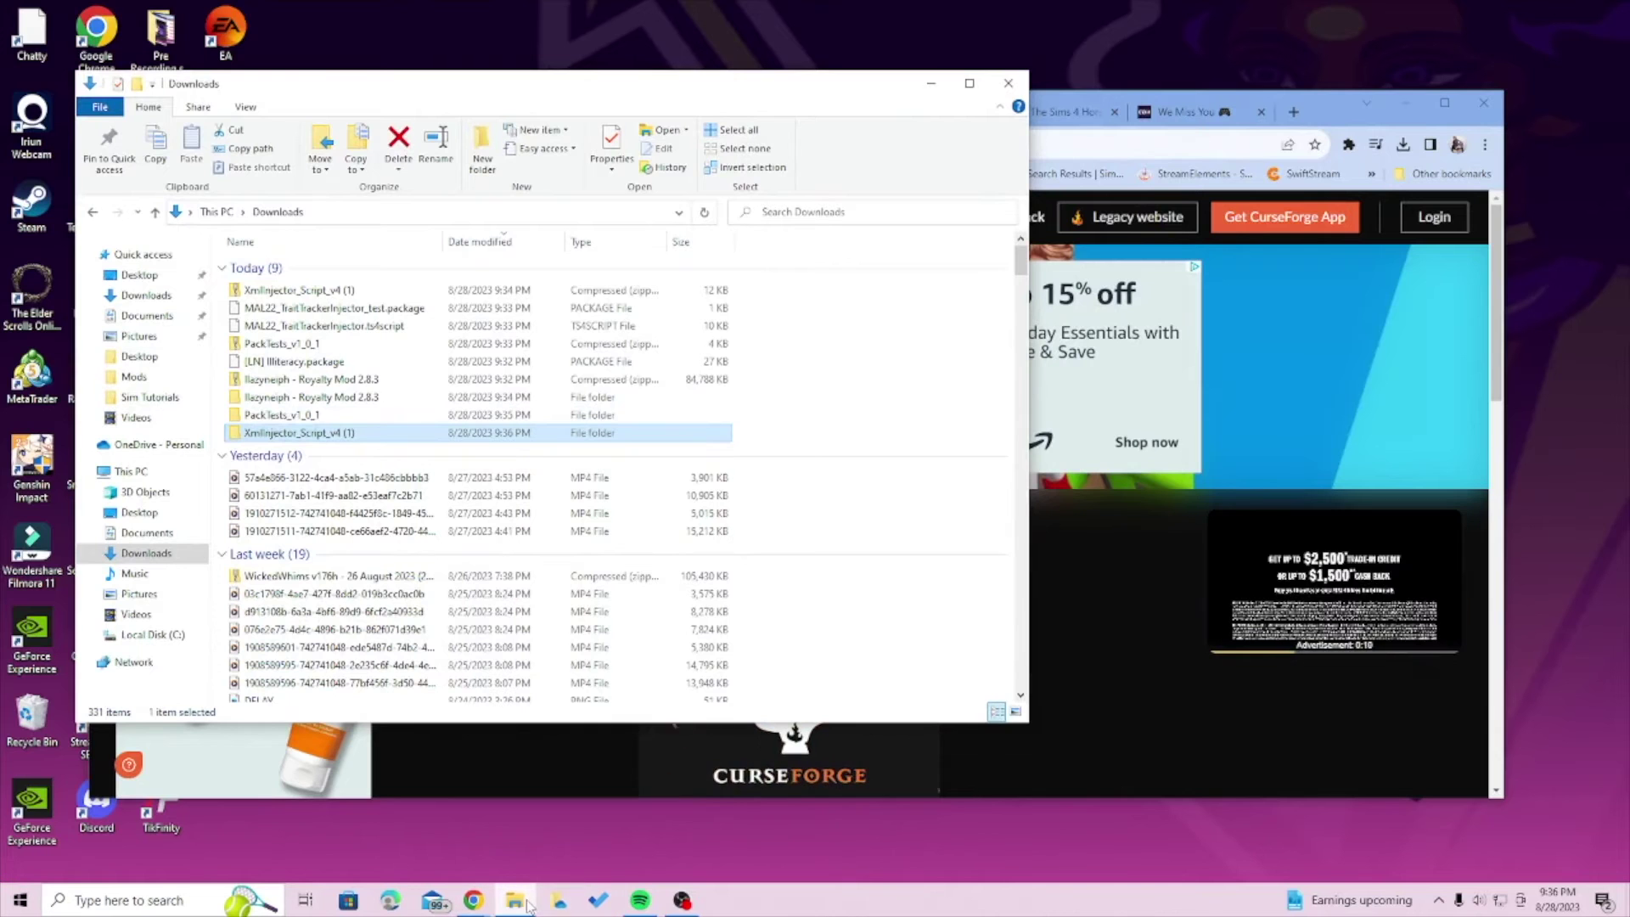
pyautogui.rightClick(514, 904)
pyautogui.click(775, 754)
pyautogui.moveTo(655, 115); pyautogui.dragTo(1023, 168)
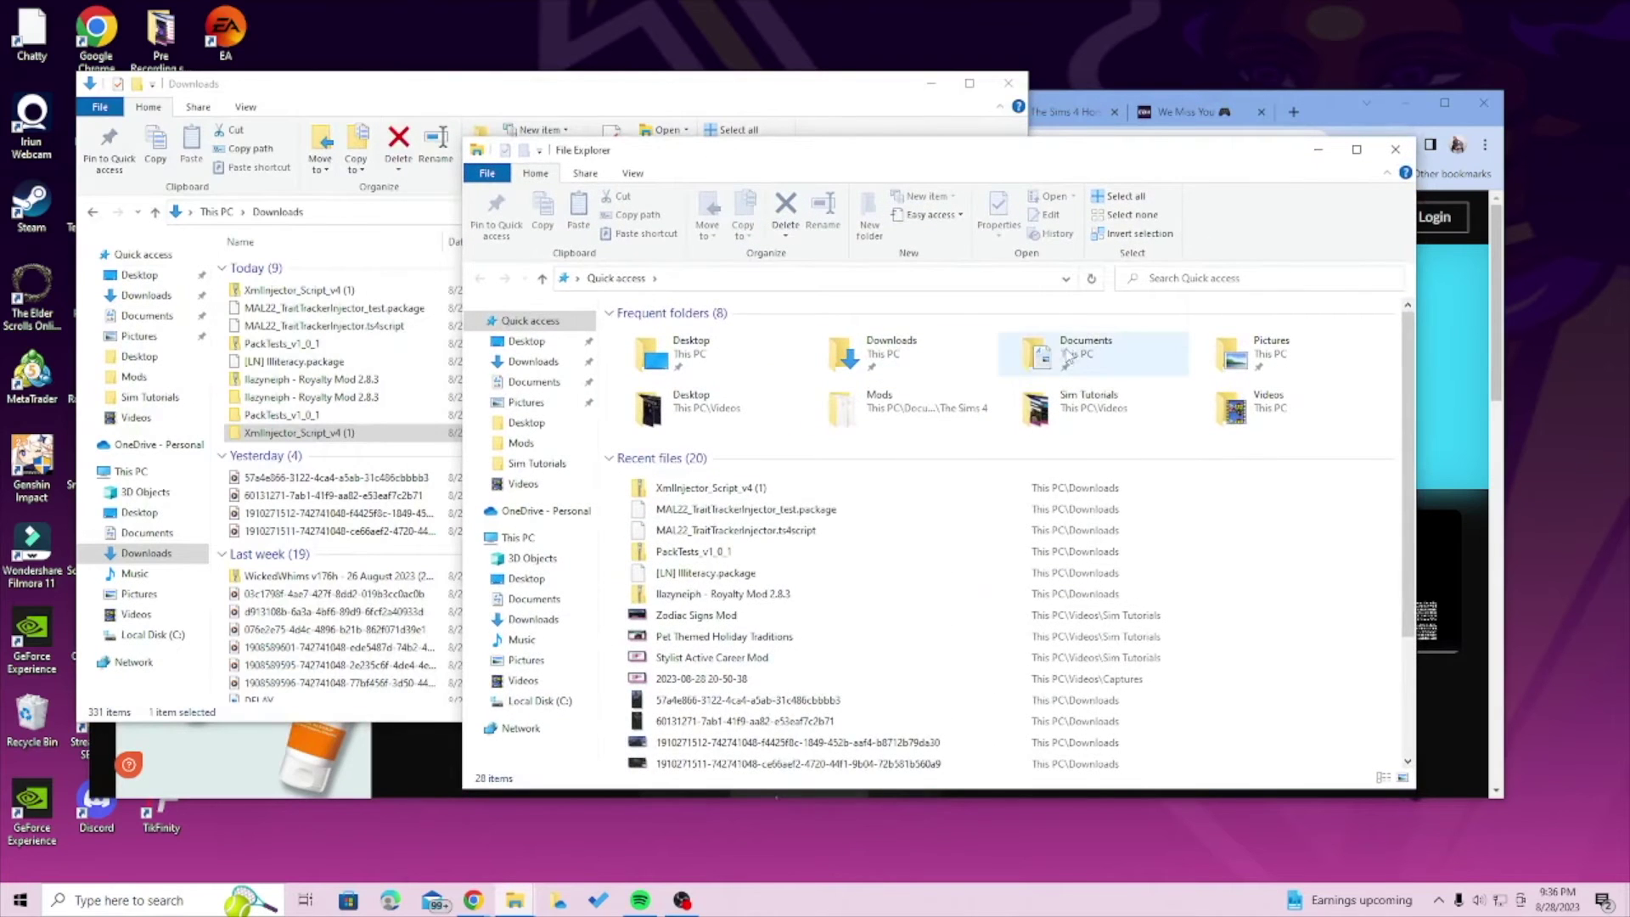
pyautogui.doubleClick(1068, 356)
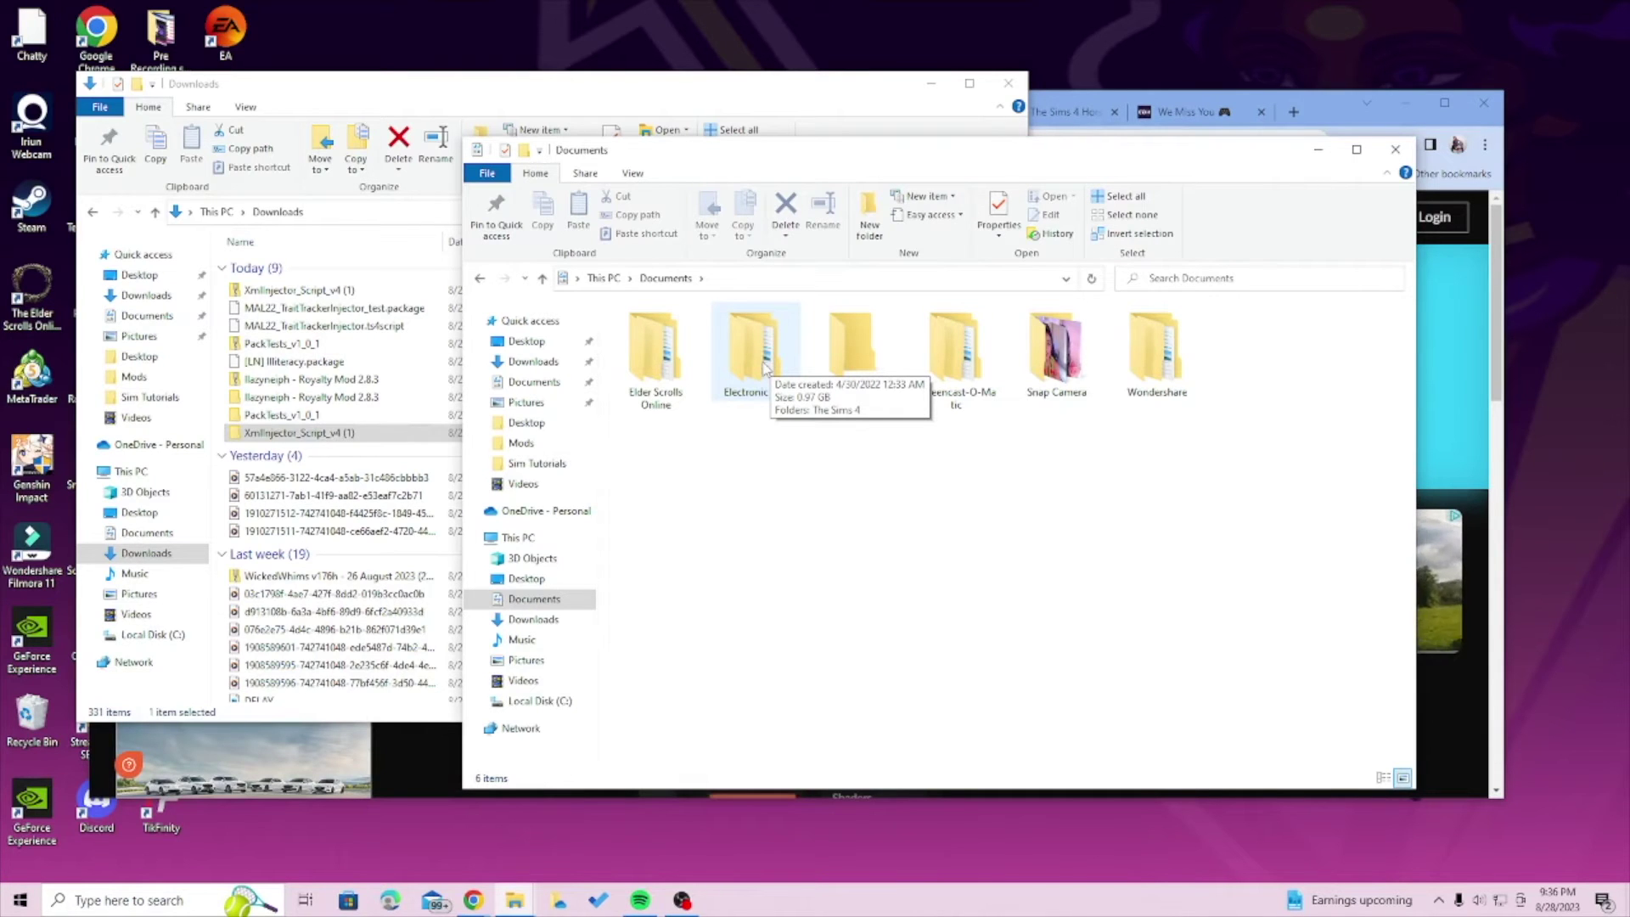
pyautogui.doubleClick(763, 367)
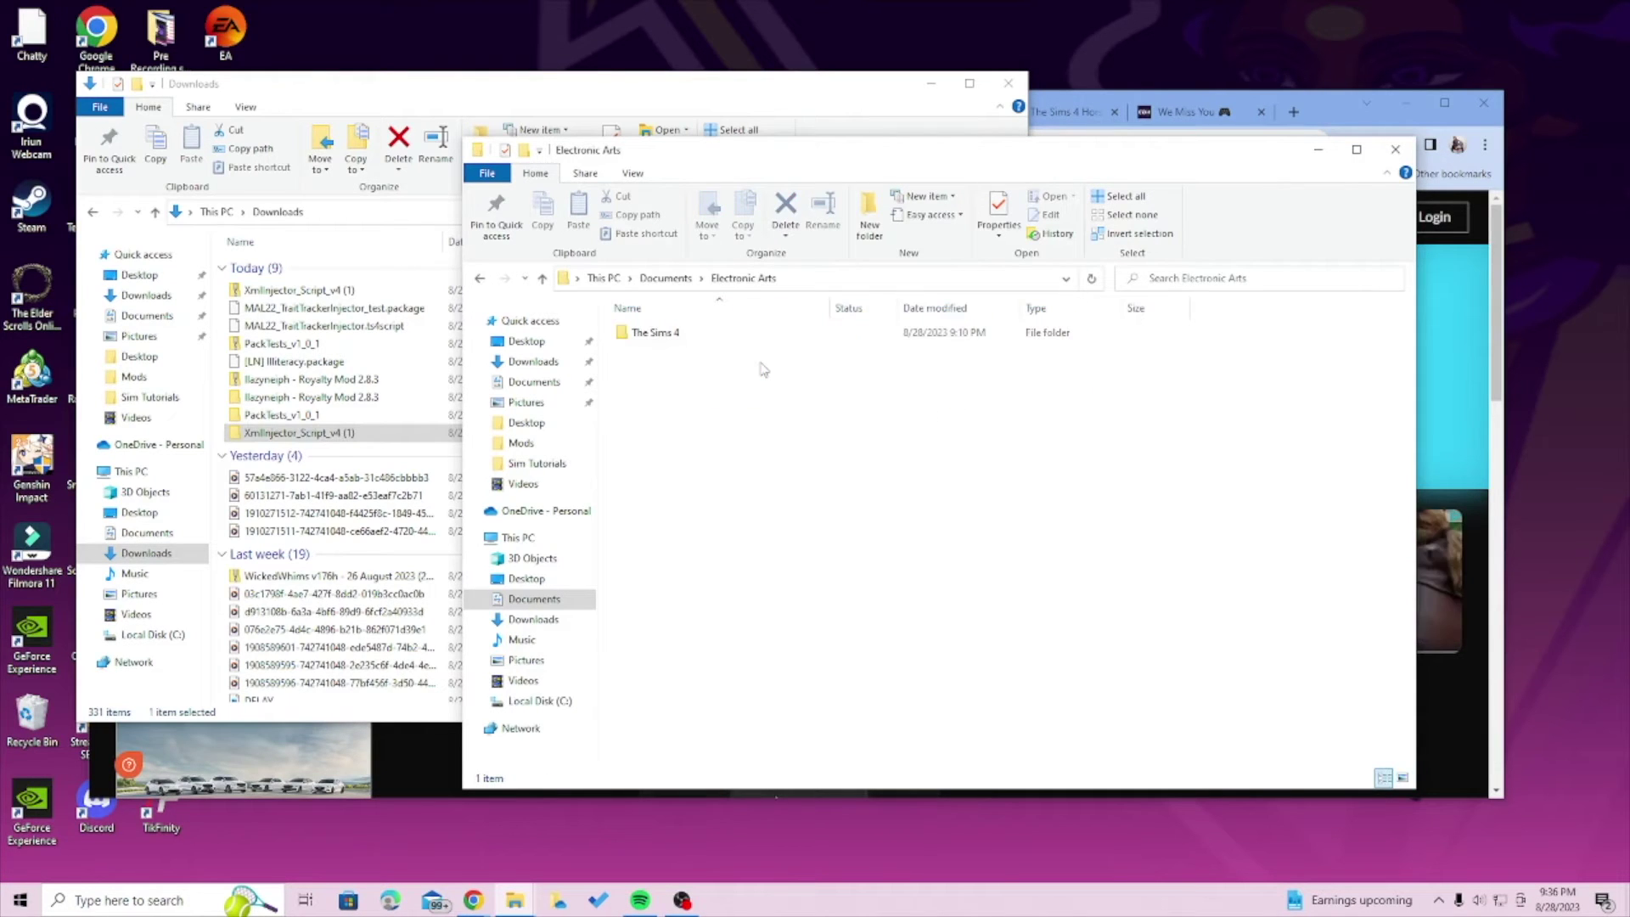
pyautogui.doubleClick(676, 332)
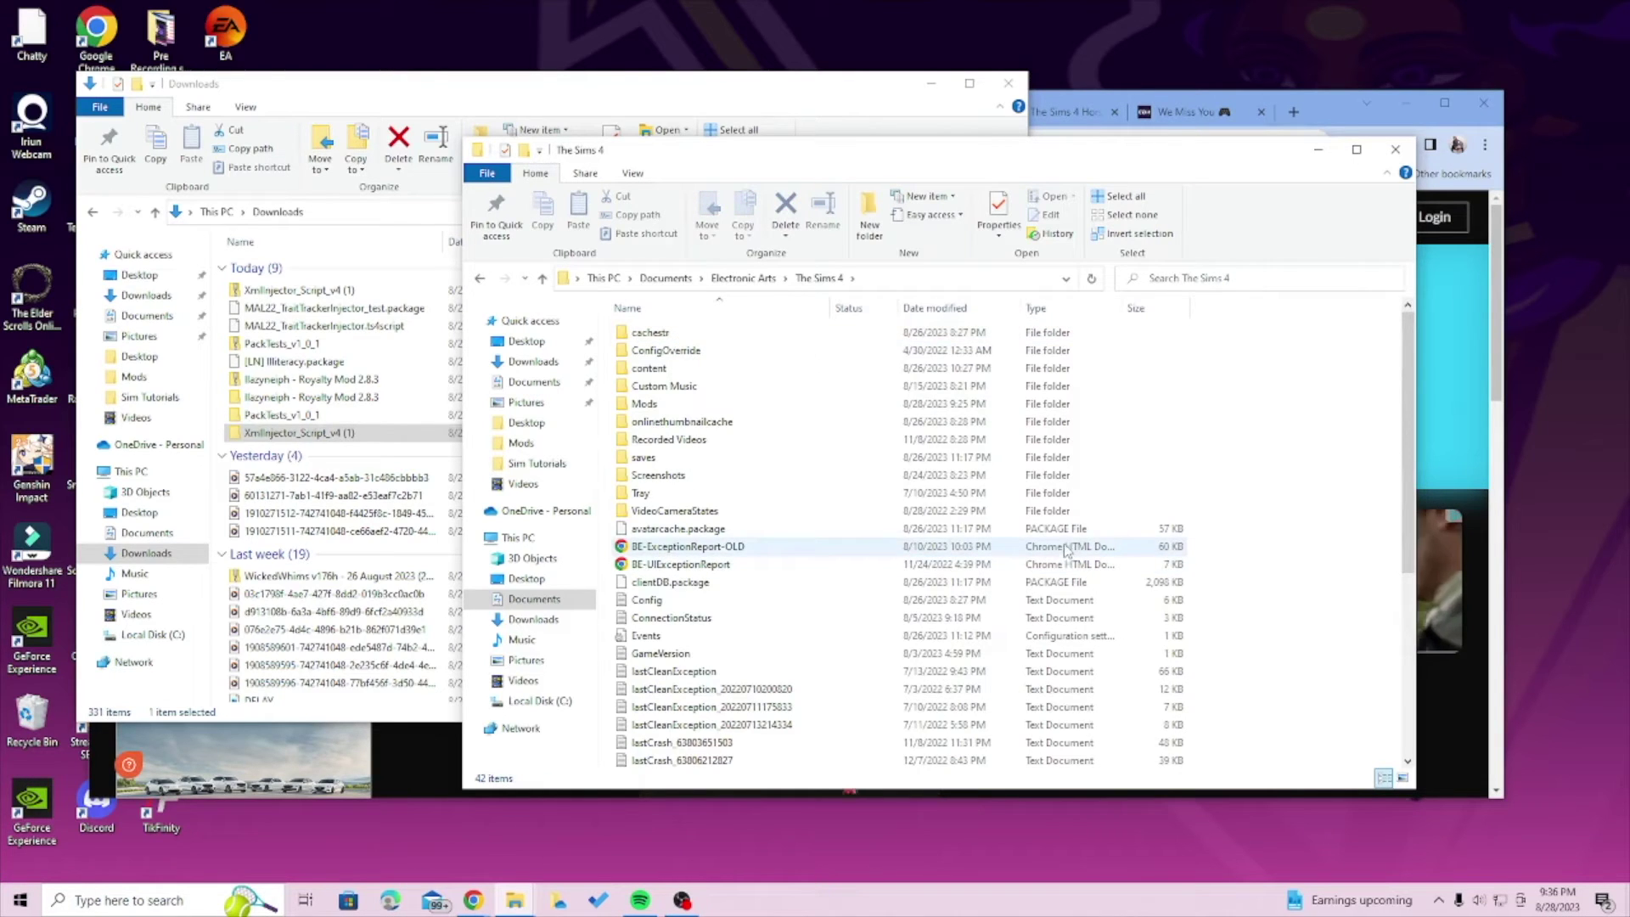
pyautogui.doubleClick(666, 404)
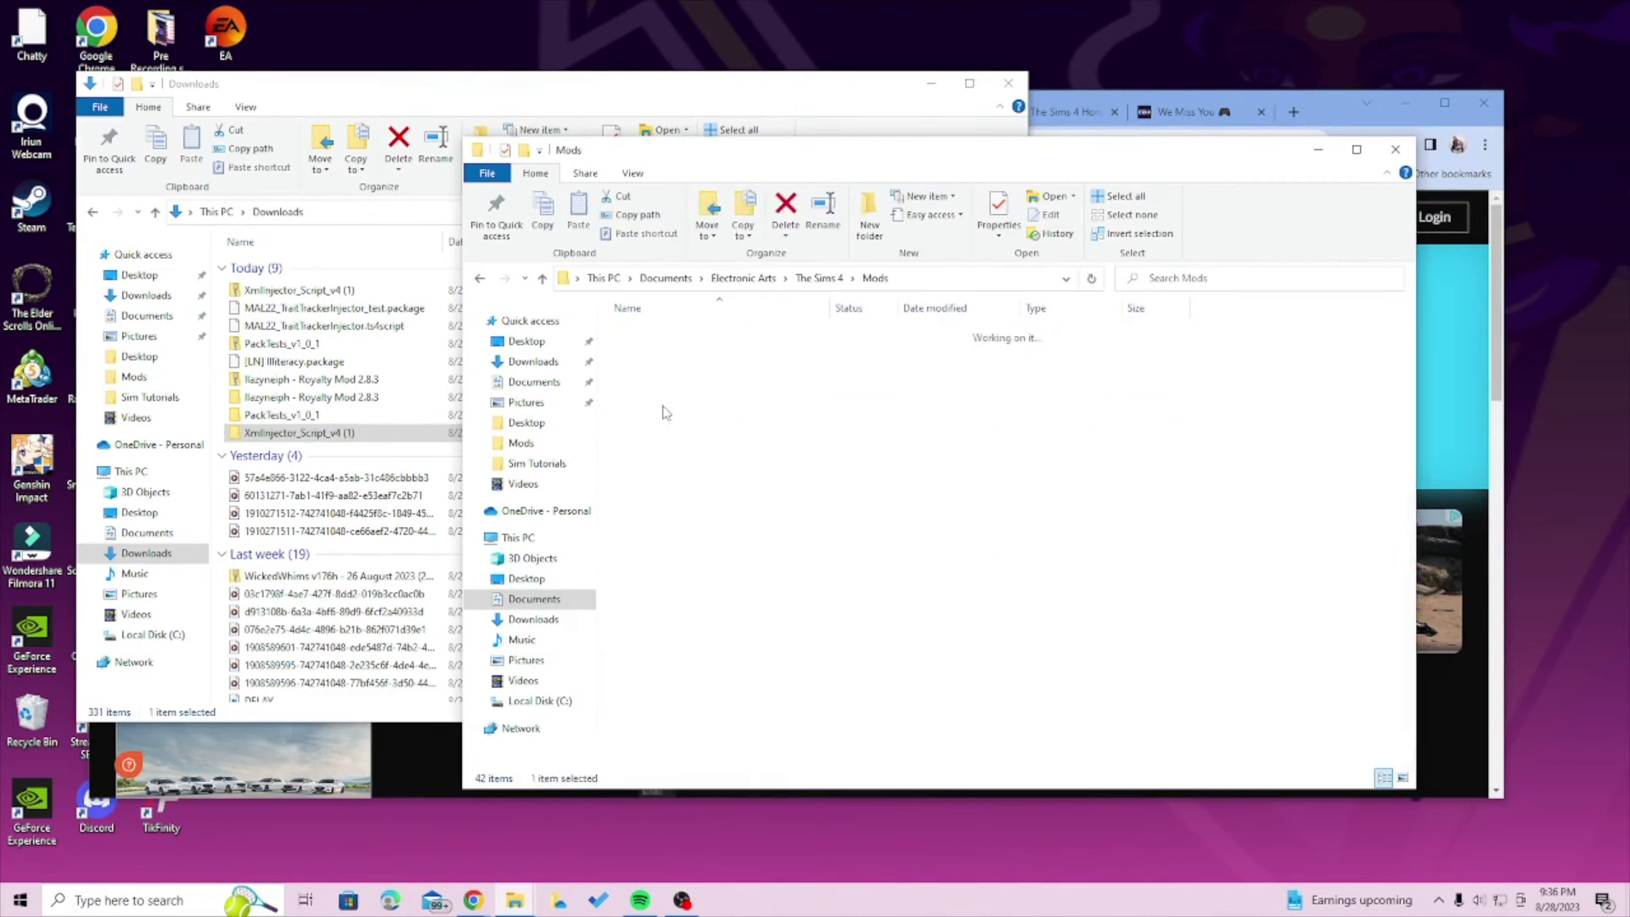
# Delete the old "XmlInjector_v4_high_school_patch_fix (2)" folder from the Mods folder
pyautogui.scroll(-6, 667, 413)
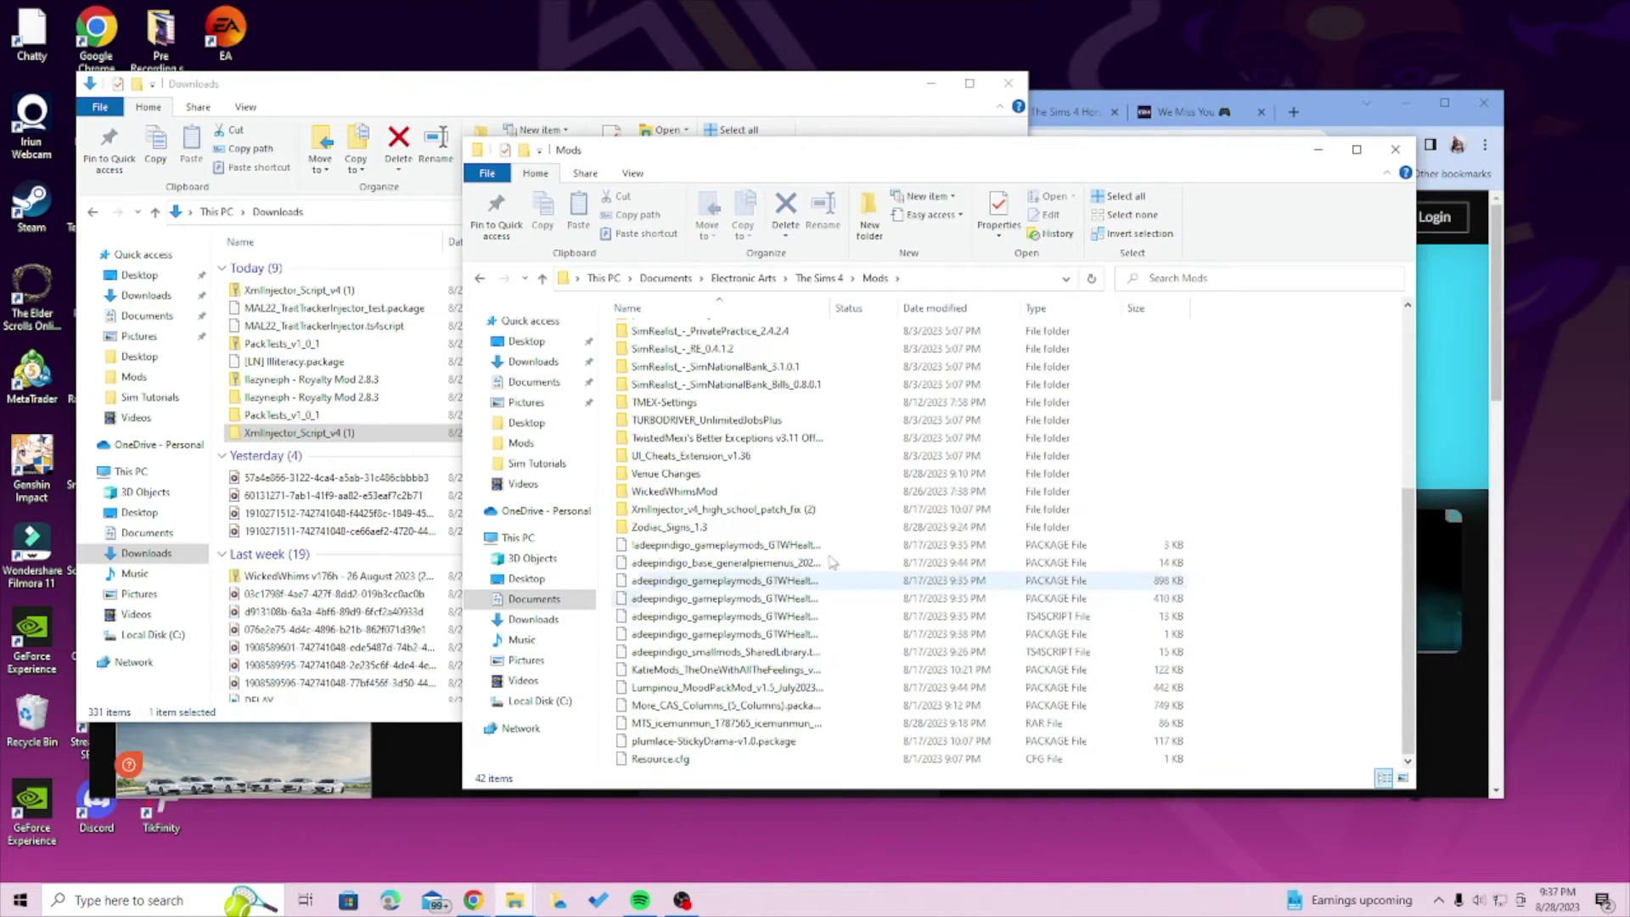
pyautogui.click(720, 510)
pyautogui.rightClick(720, 513)
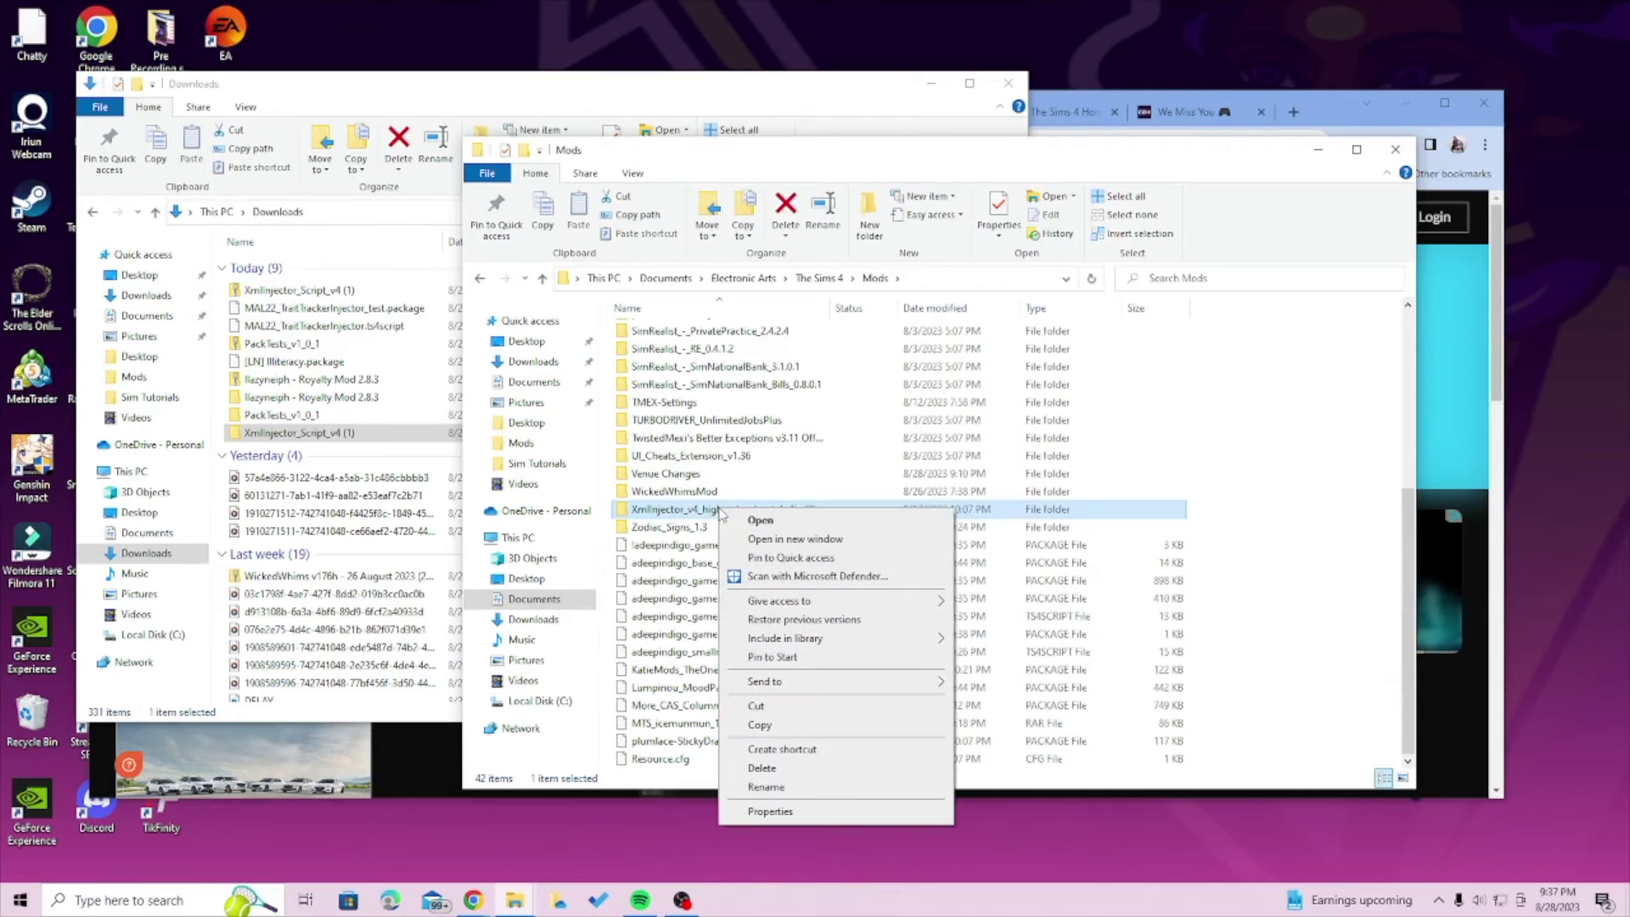
pyautogui.click(761, 768)
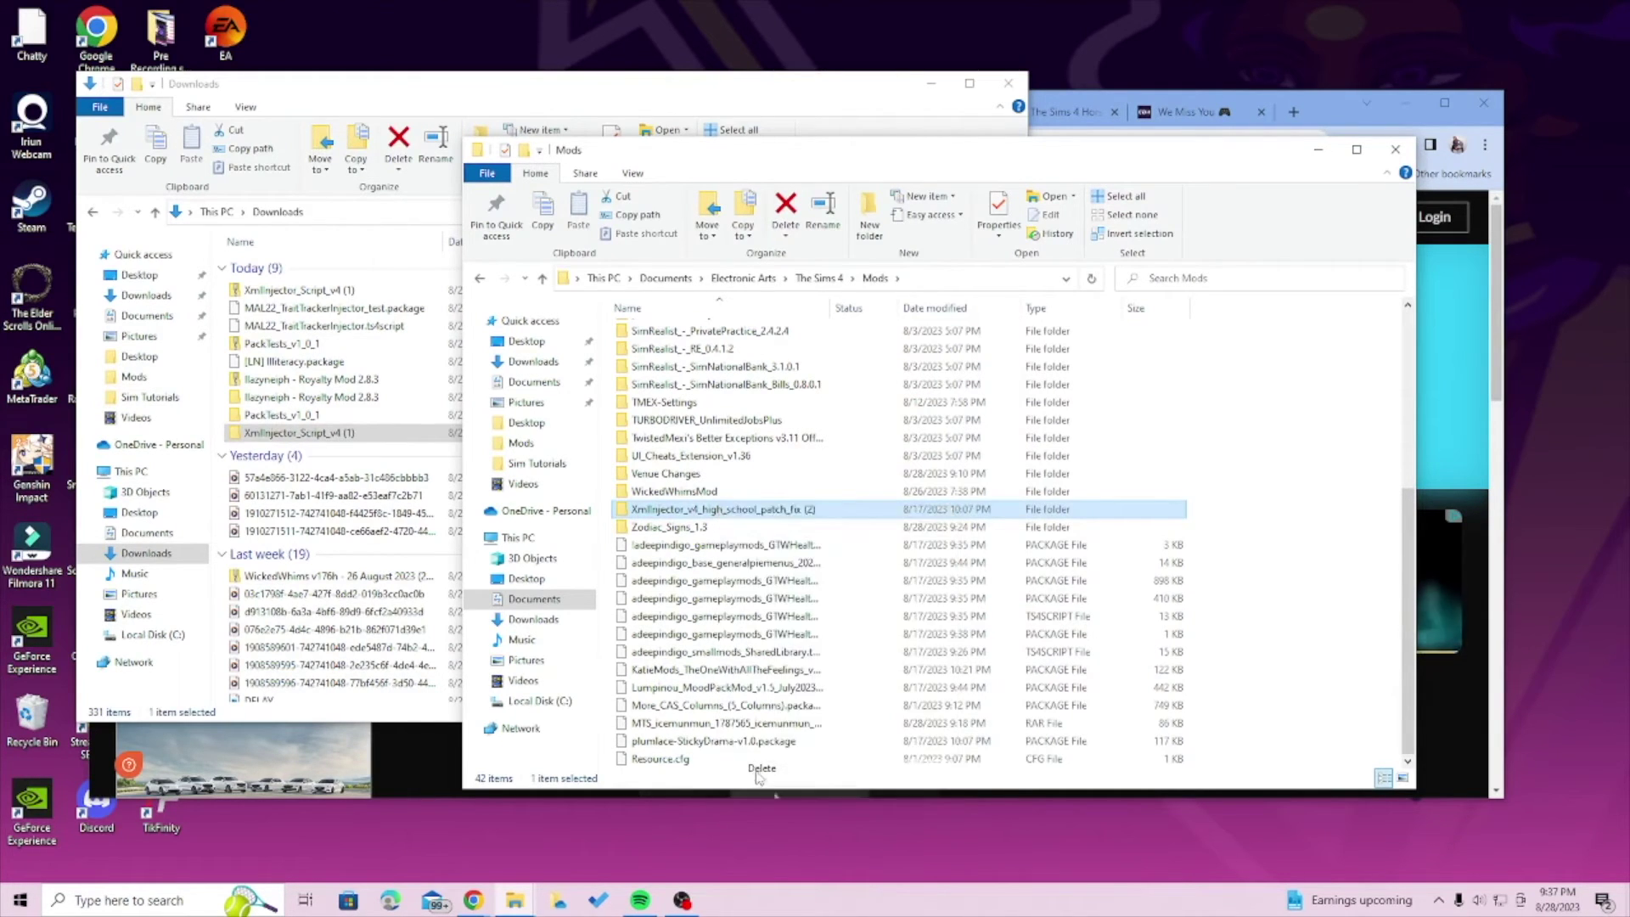
# Move the extracted "XmlInjector_Script_v4 (1)" folder from Downloads into Mods and check its contents there
pyautogui.scroll(3, 823, 603)
pyautogui.scroll(3, 822, 601)
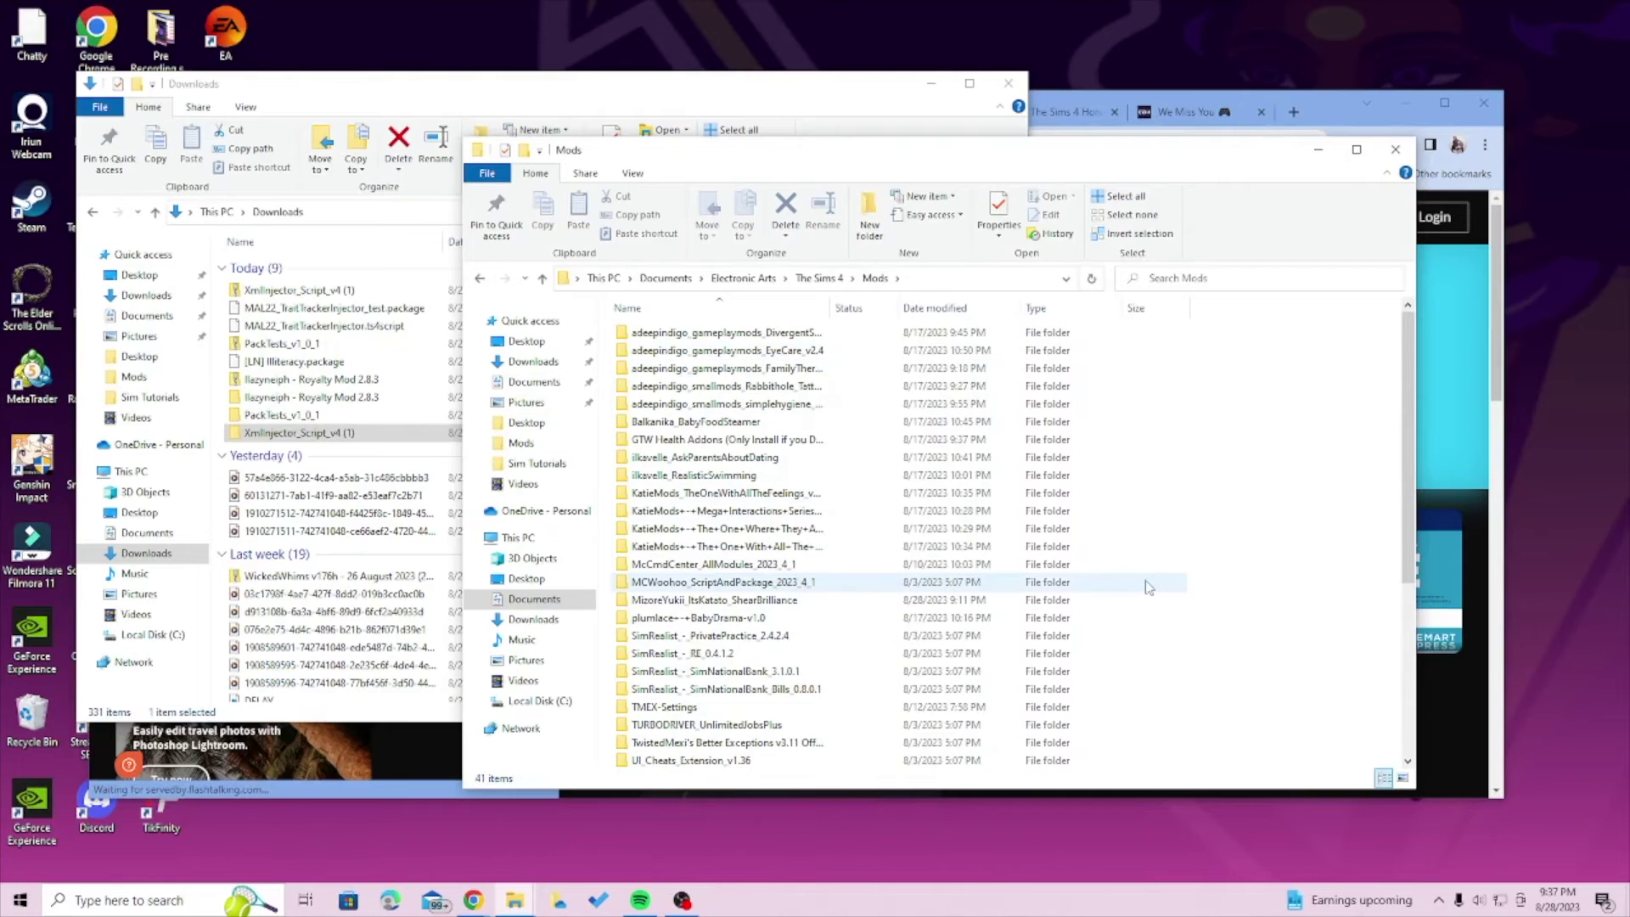
pyautogui.scroll(-5, 1148, 587)
pyautogui.scroll(-1, 1143, 587)
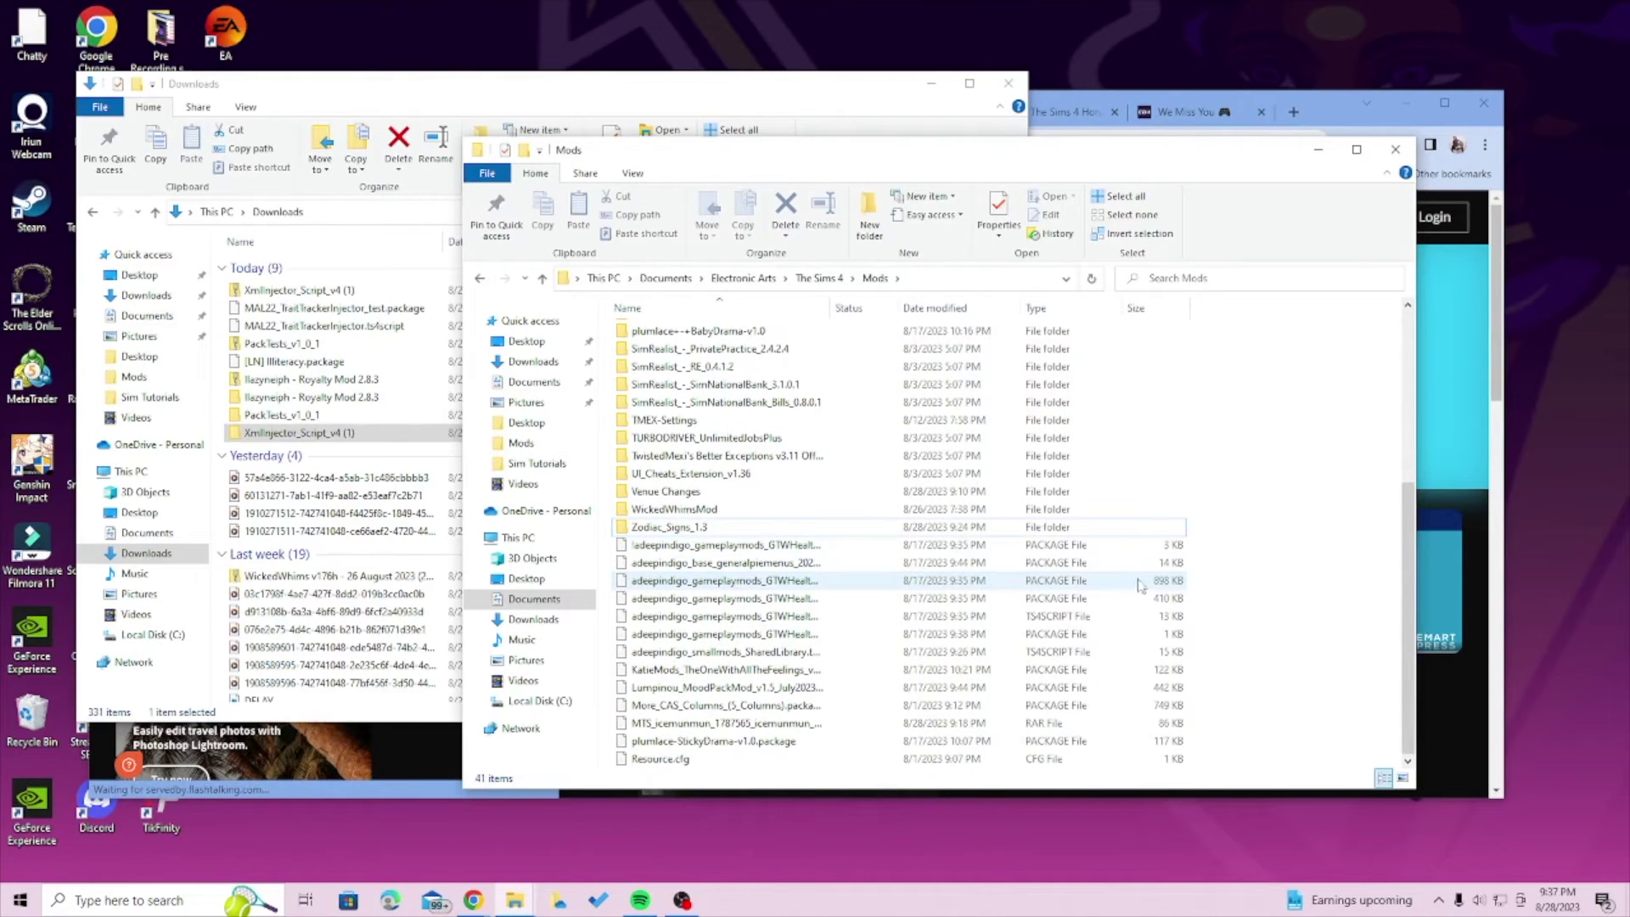
pyautogui.moveTo(303, 439); pyautogui.dragTo(743, 671)
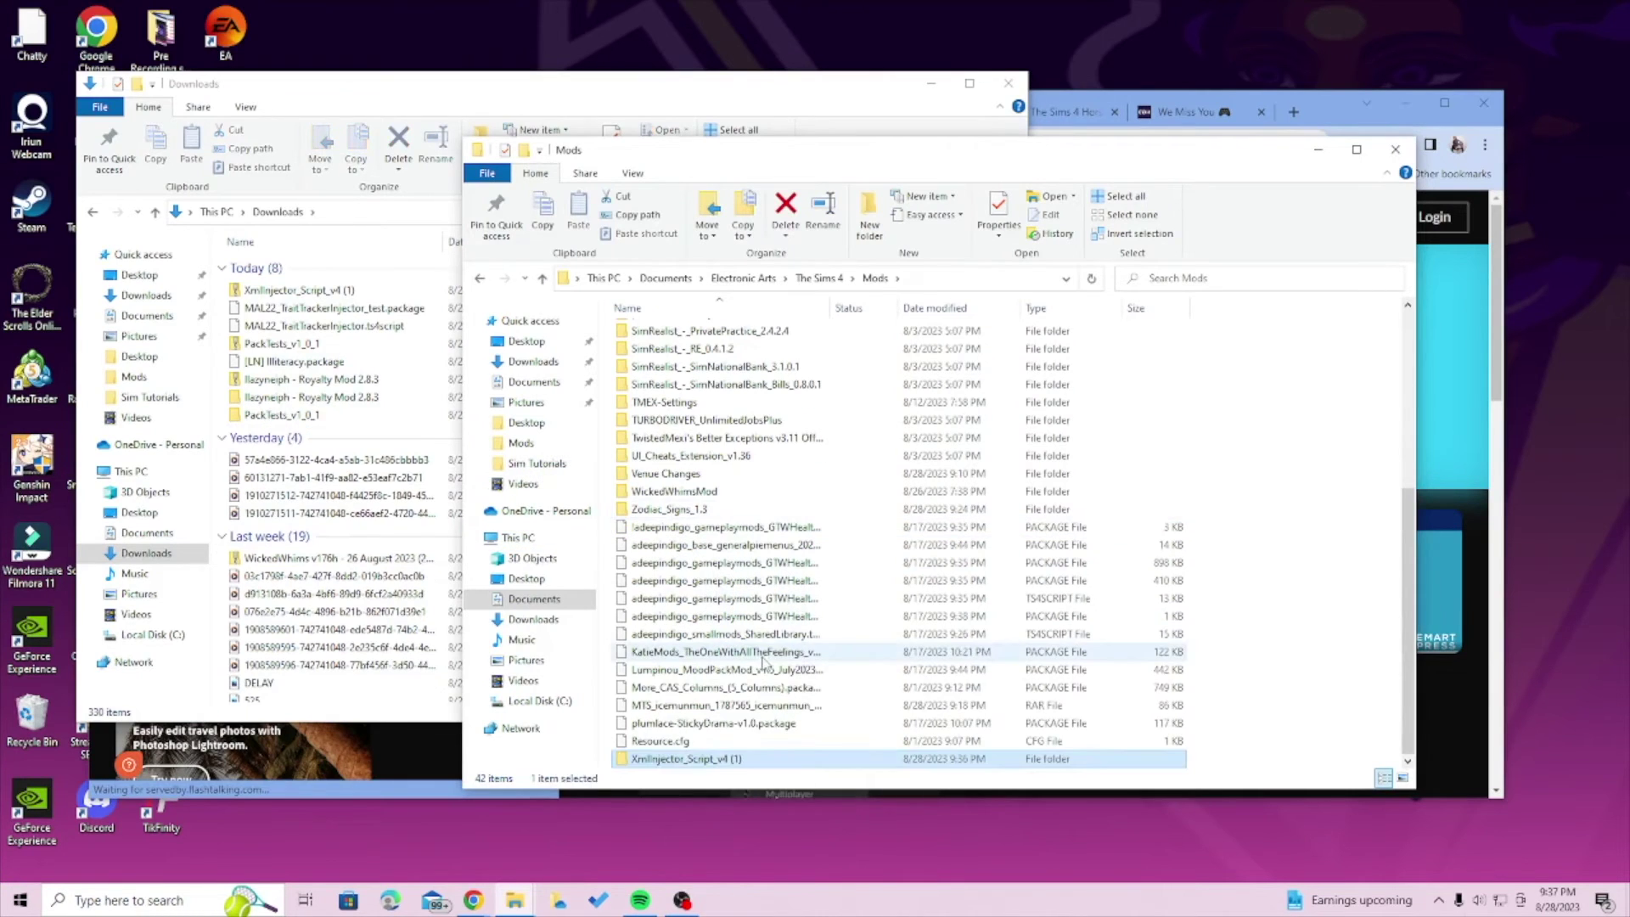
pyautogui.doubleClick(736, 758)
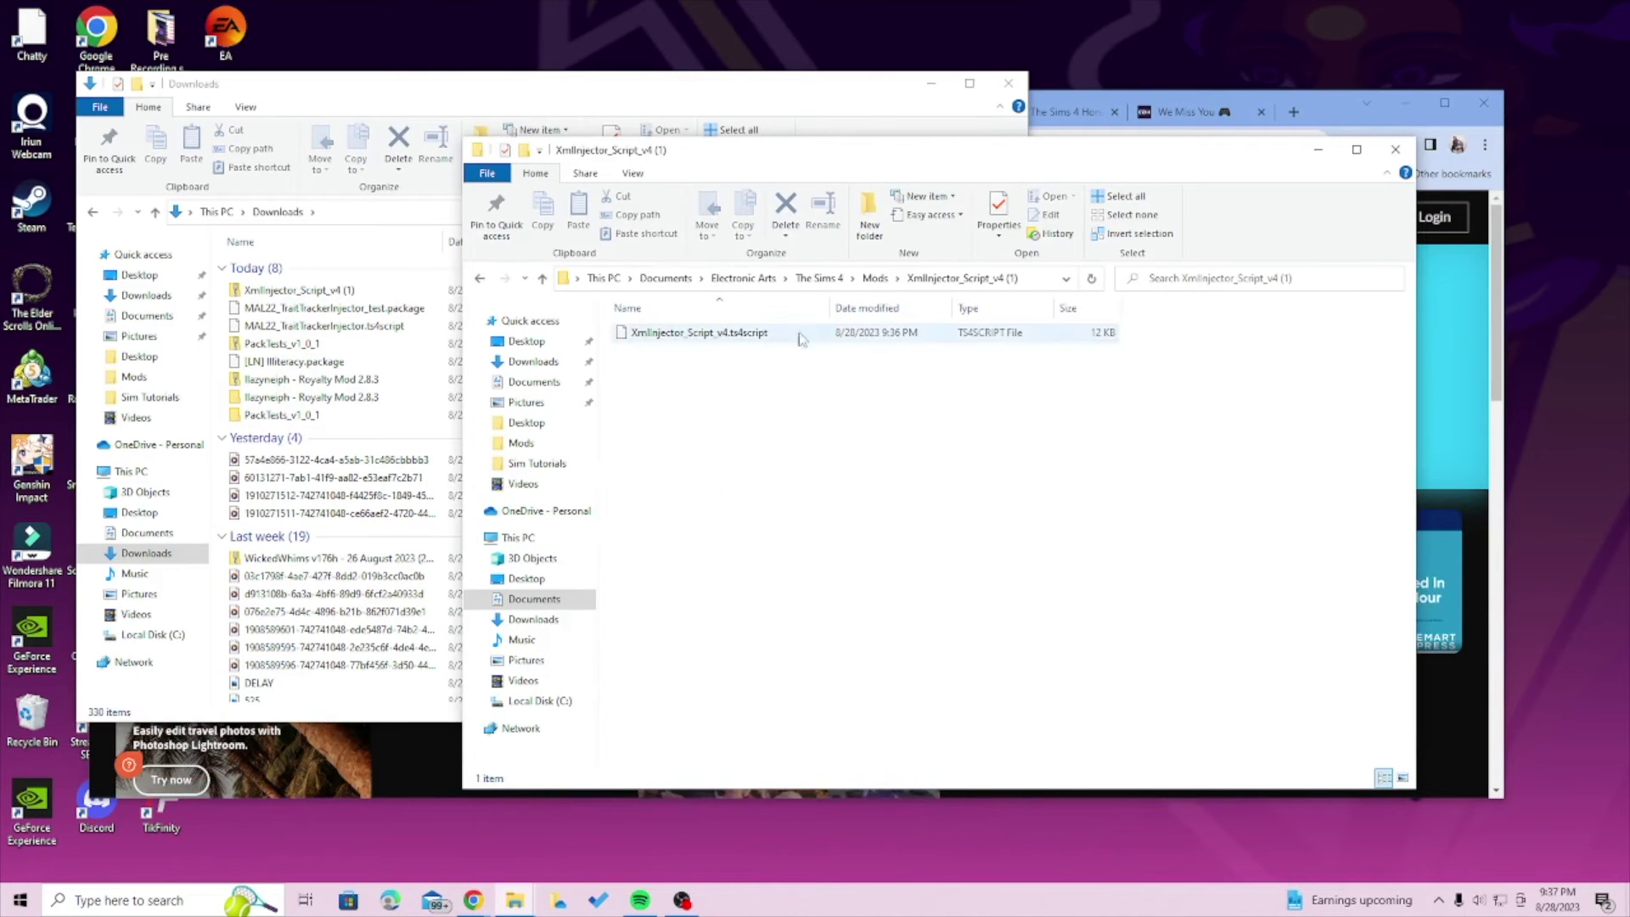
pyautogui.click(480, 277)
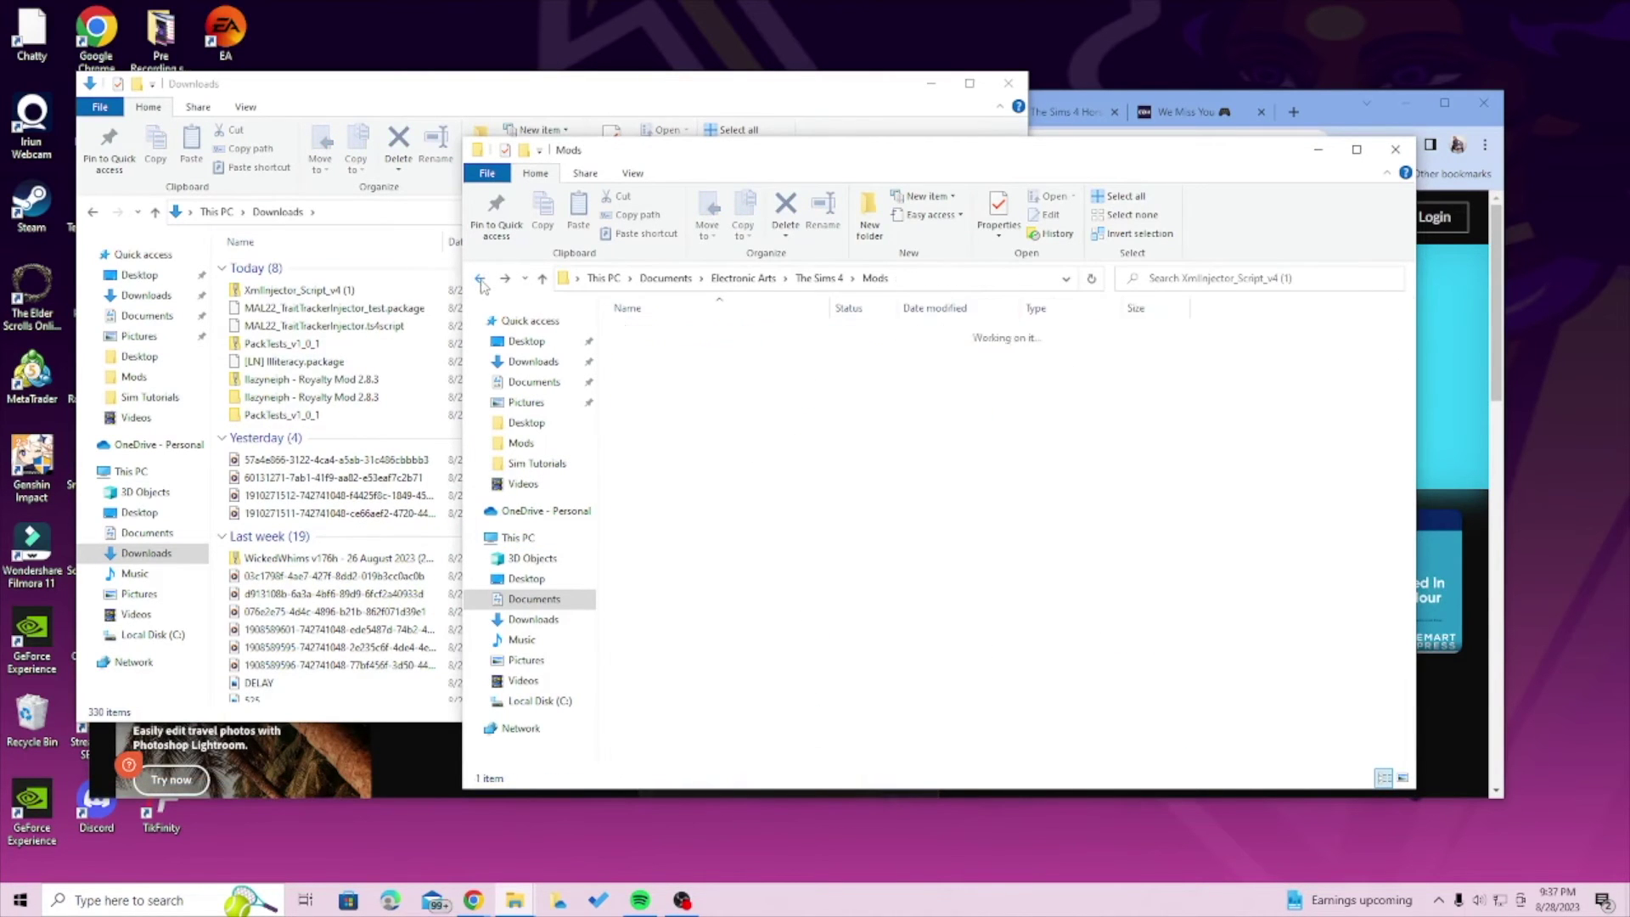
# Check the contents of the extracted "PackTests_v1_0_1" folder and move the folder from Downloads into Mods
pyautogui.doubleClick(260, 416)
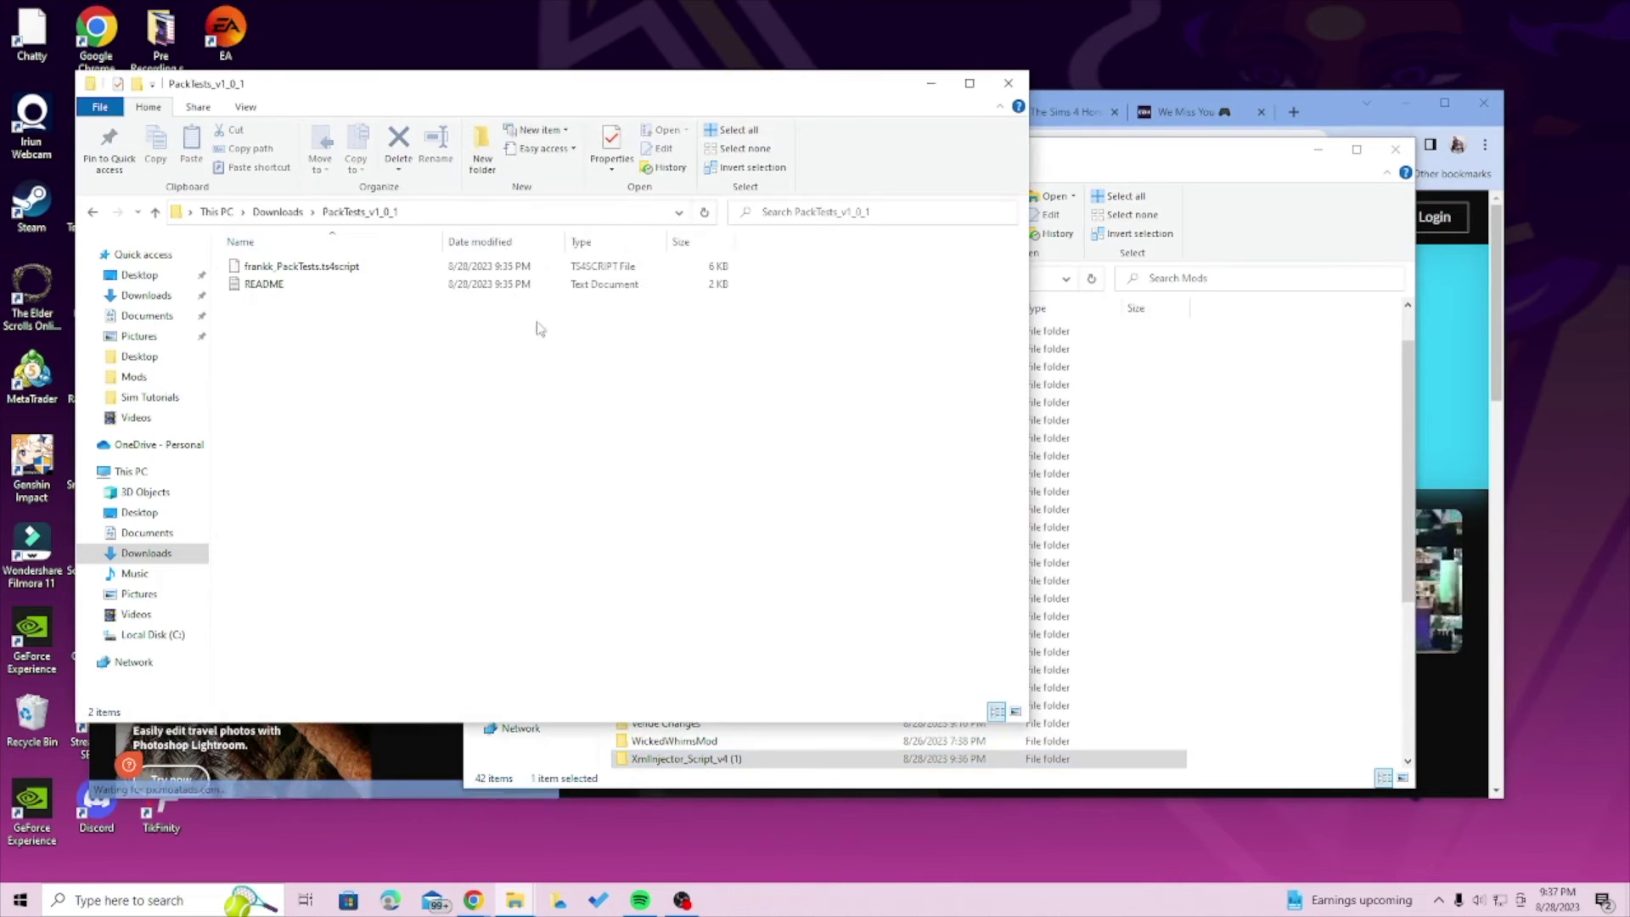
pyautogui.click(91, 212)
pyautogui.click(1231, 433)
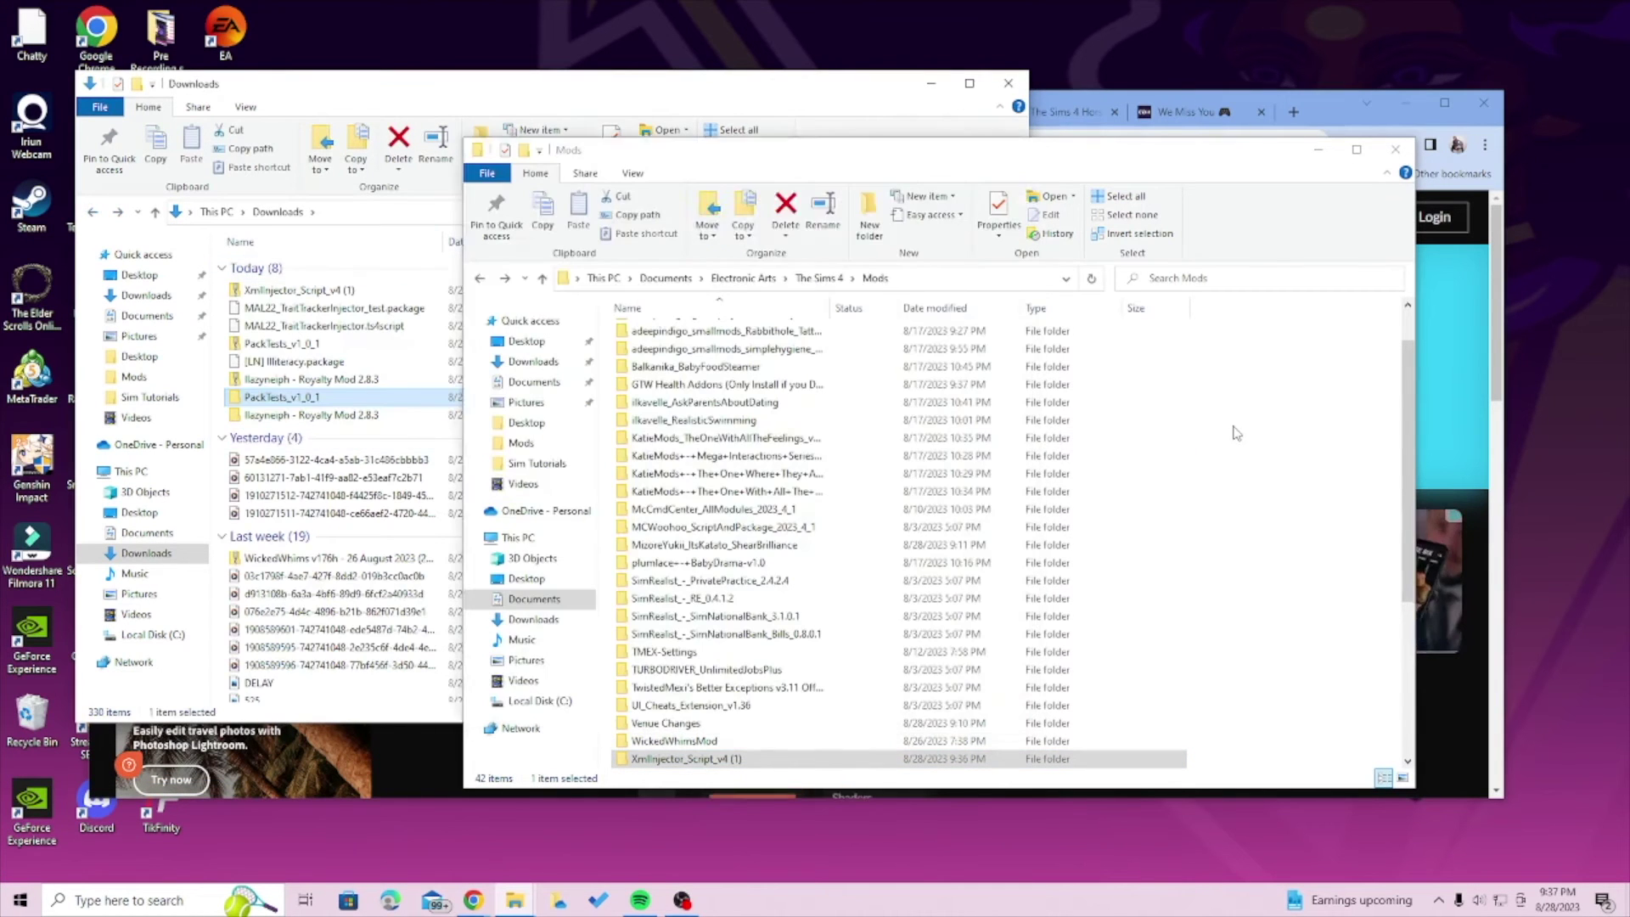
pyautogui.click(331, 416)
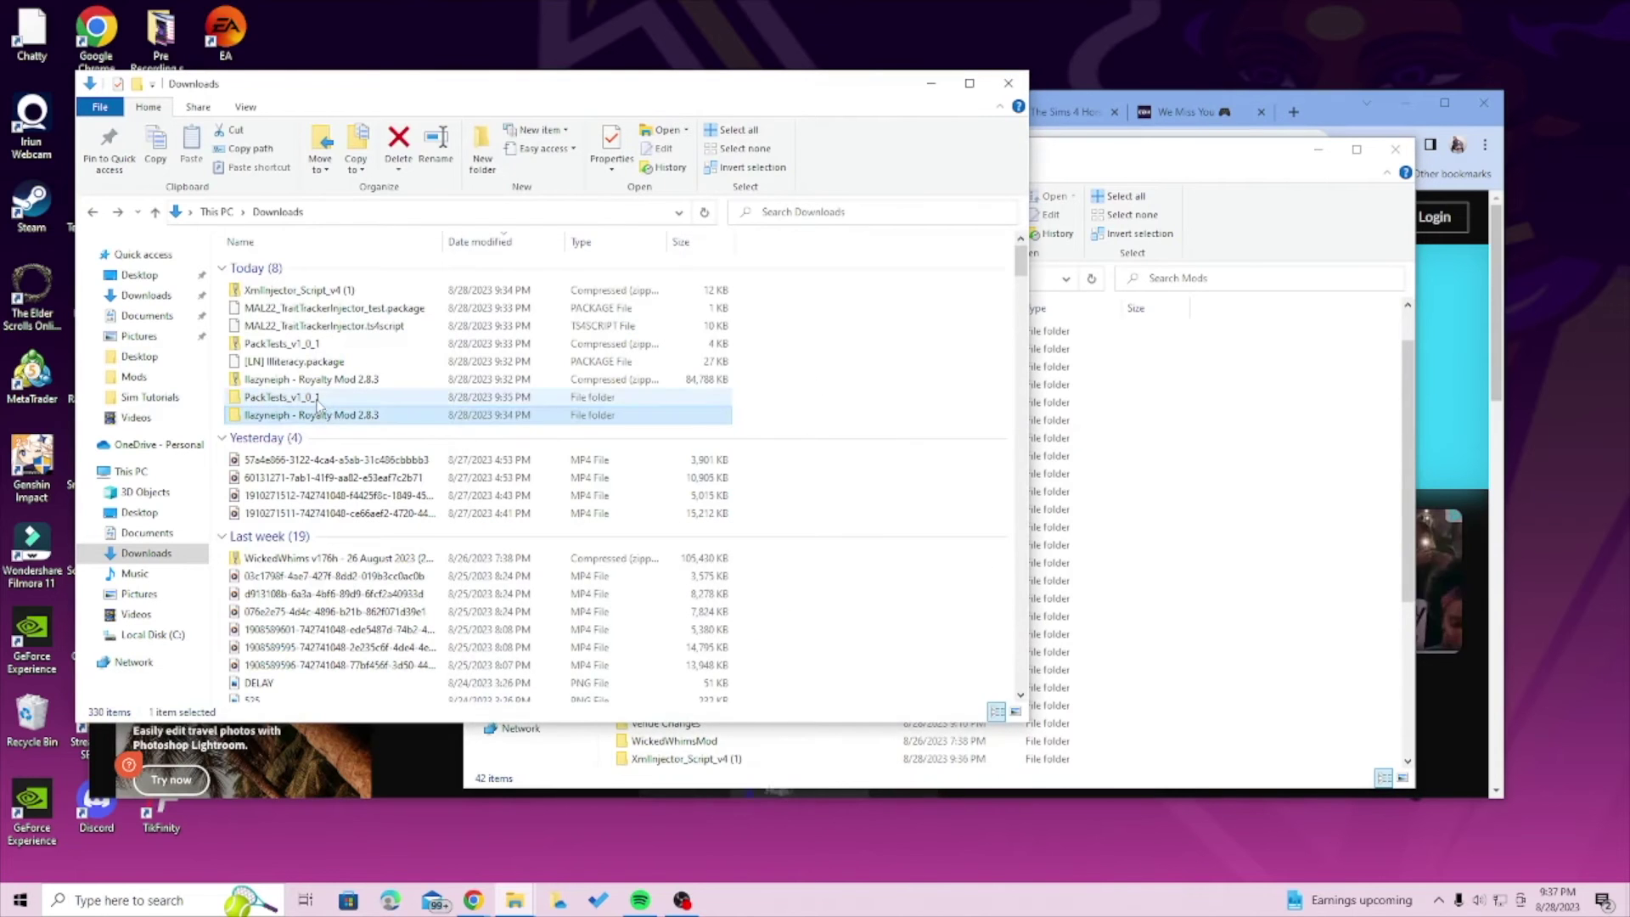
pyautogui.moveTo(280, 396); pyautogui.dragTo(1200, 619)
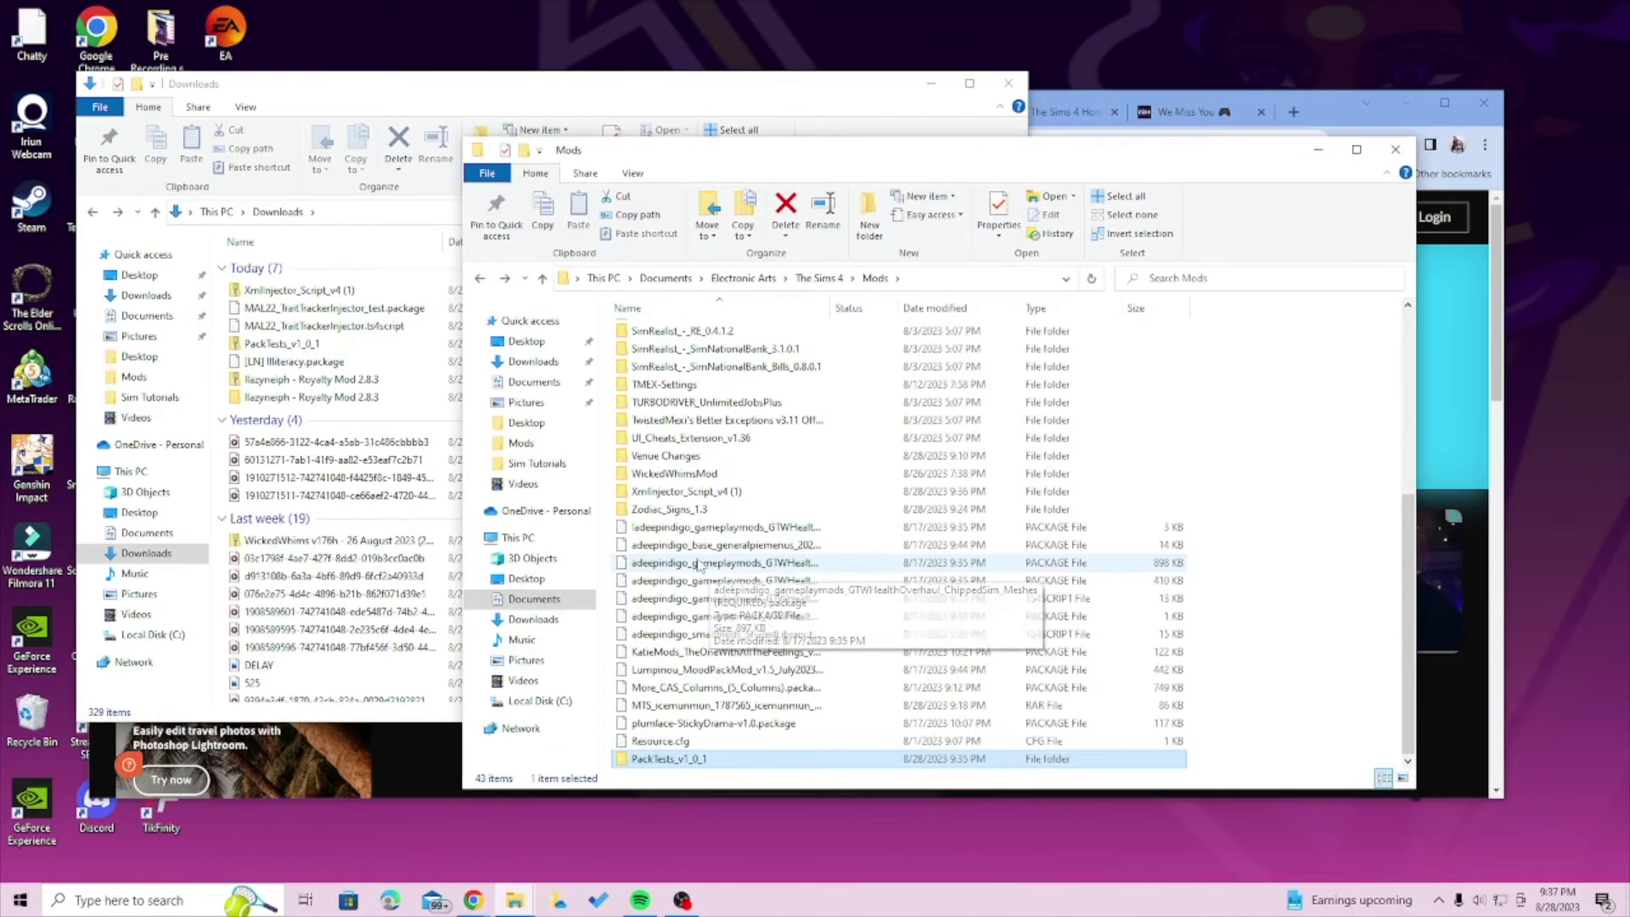
pyautogui.click(333, 397)
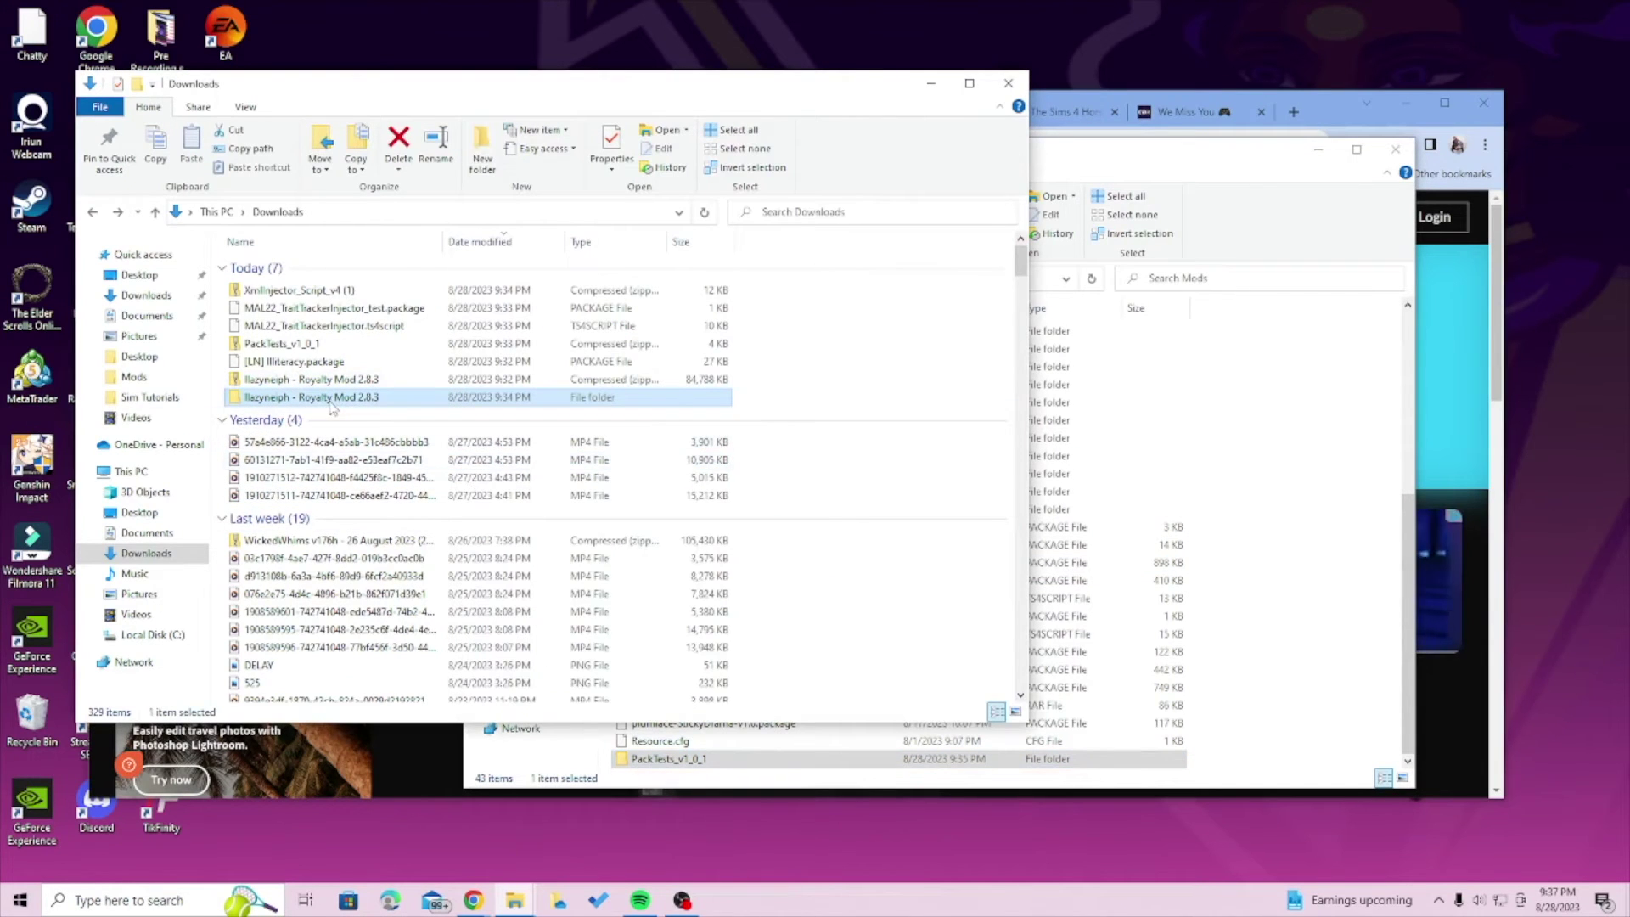
pyautogui.doubleClick(333, 399)
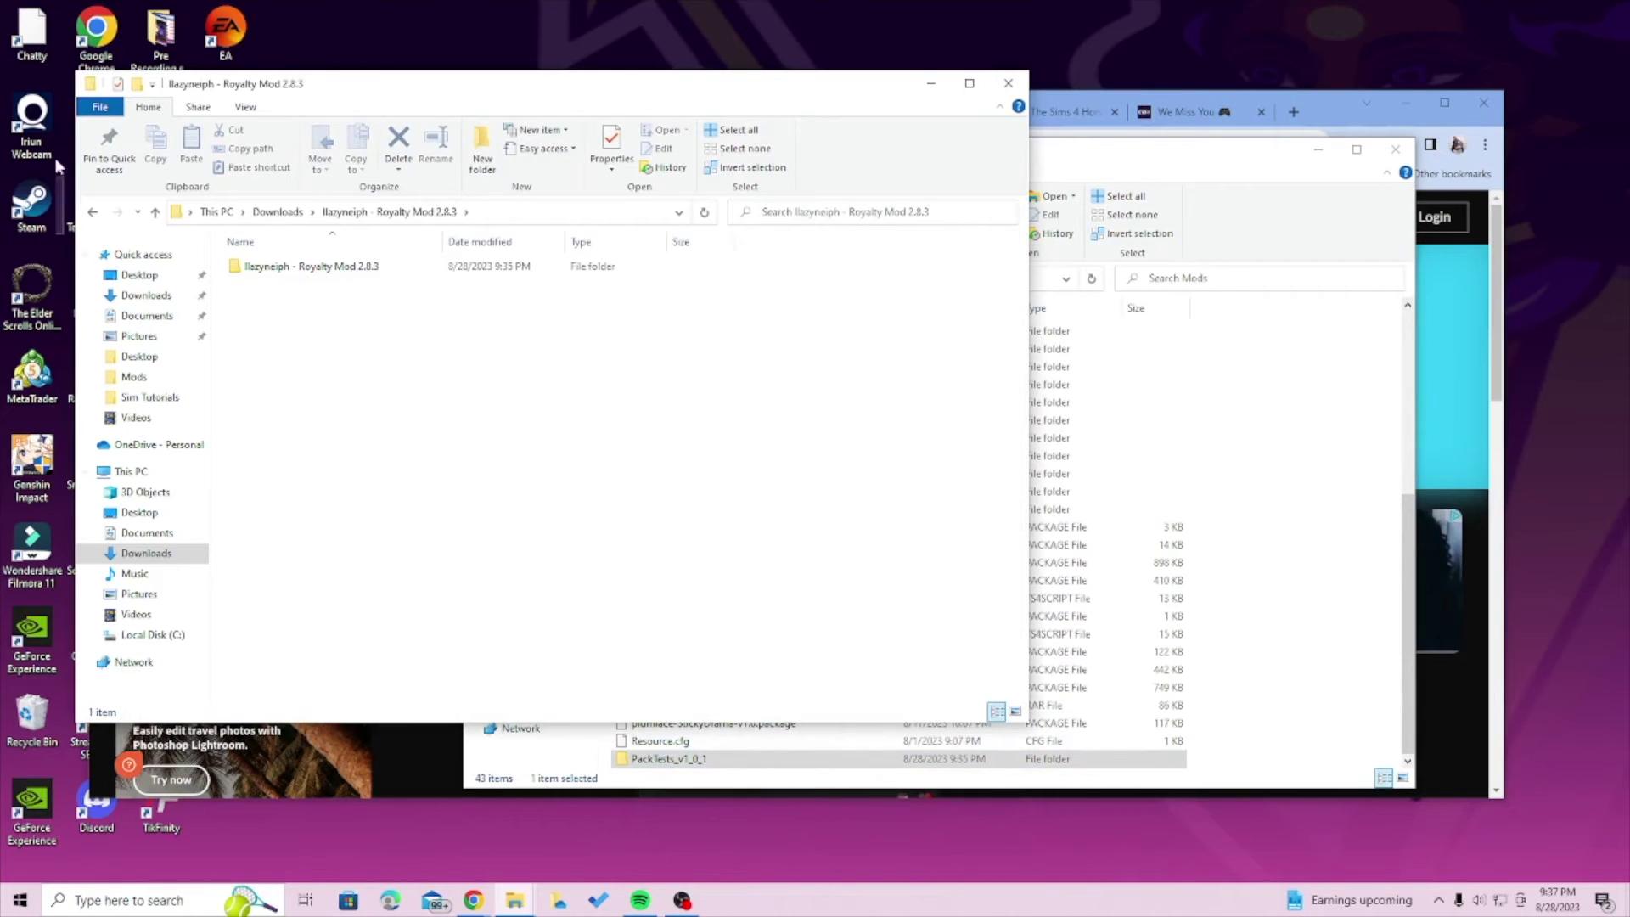
pyautogui.click(98, 213)
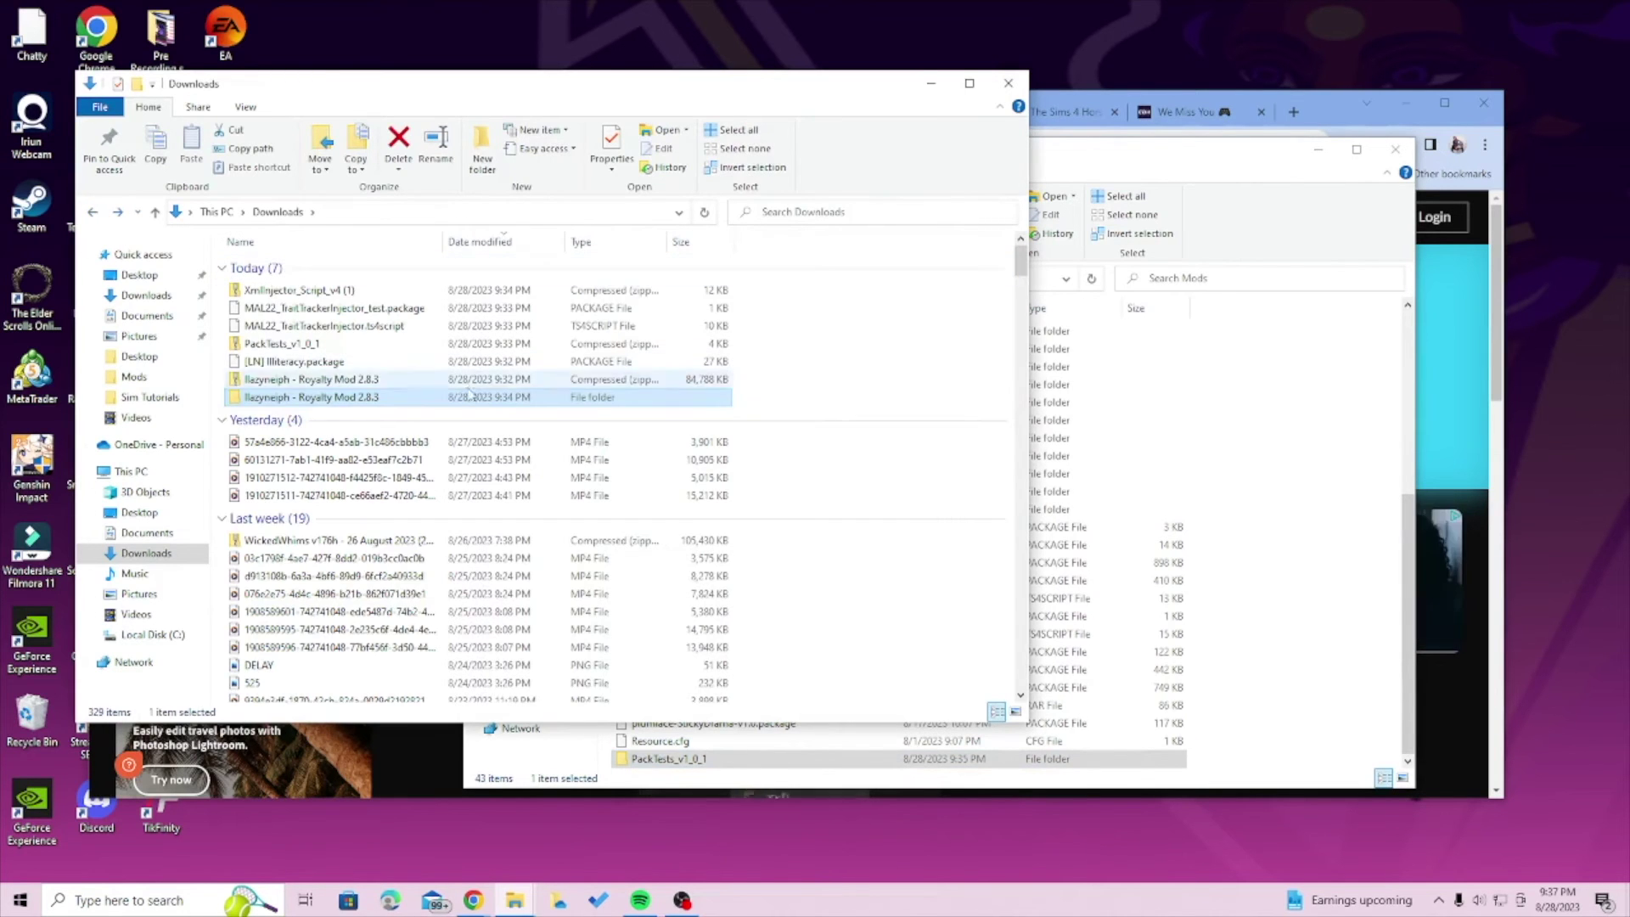
# Move both MAL22_TraitTrackerInjector files and "[LN] Illiteracy.package" from Downloads into the Mods folder
pyautogui.moveTo(804, 333); pyautogui.dragTo(679, 307)
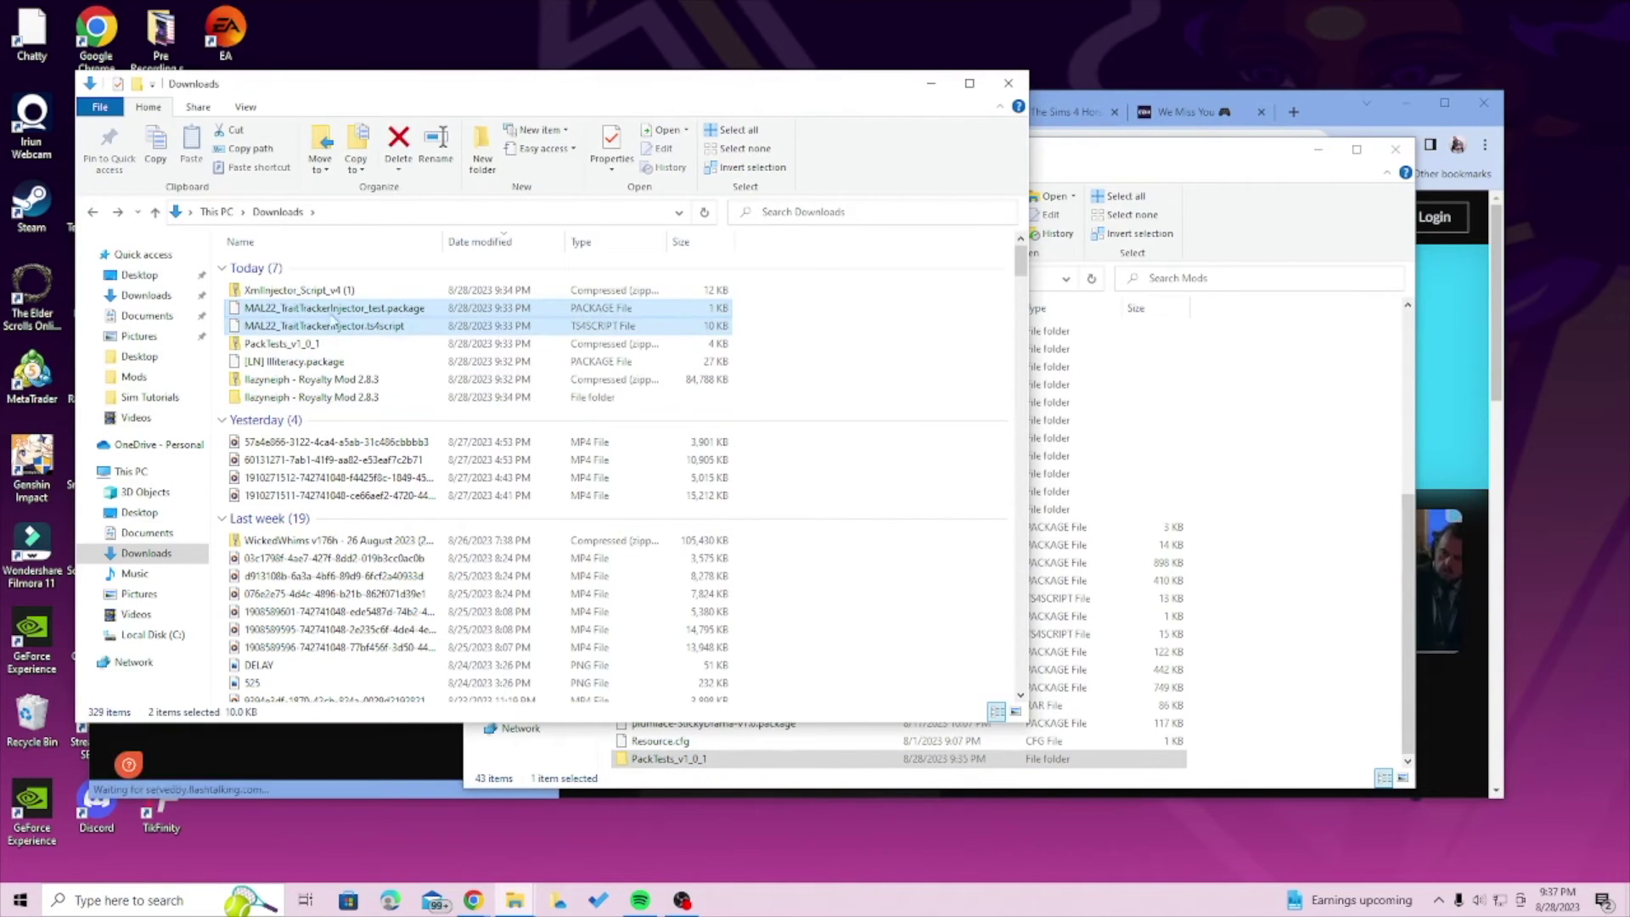
pyautogui.moveTo(334, 322); pyautogui.dragTo(1321, 673)
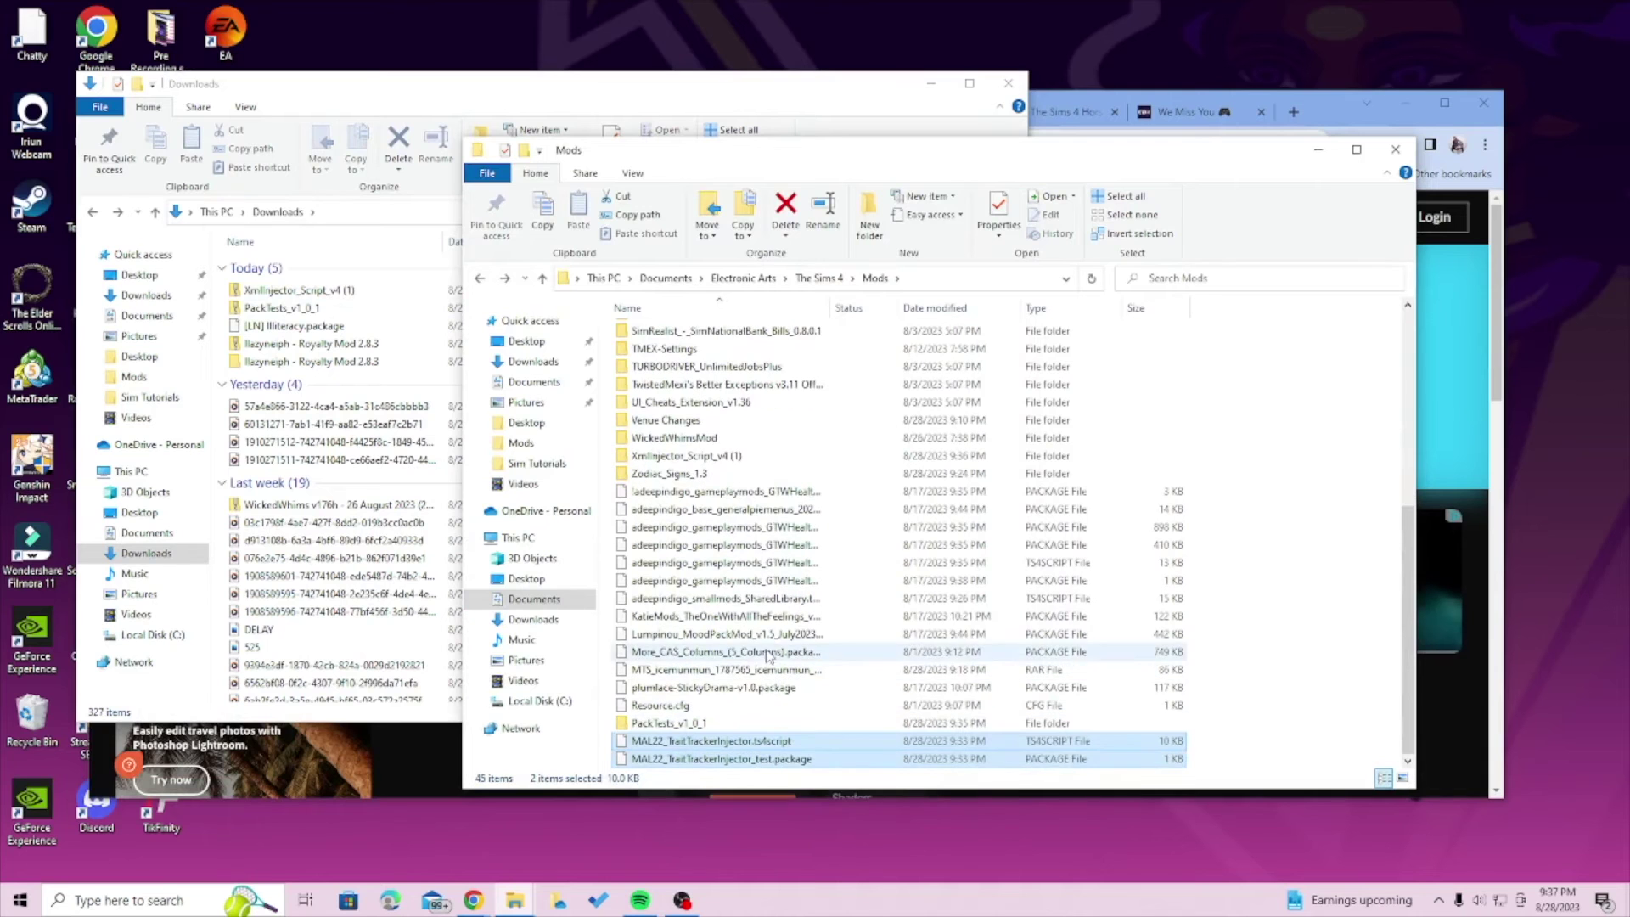
pyautogui.moveTo(310, 327); pyautogui.dragTo(774, 648)
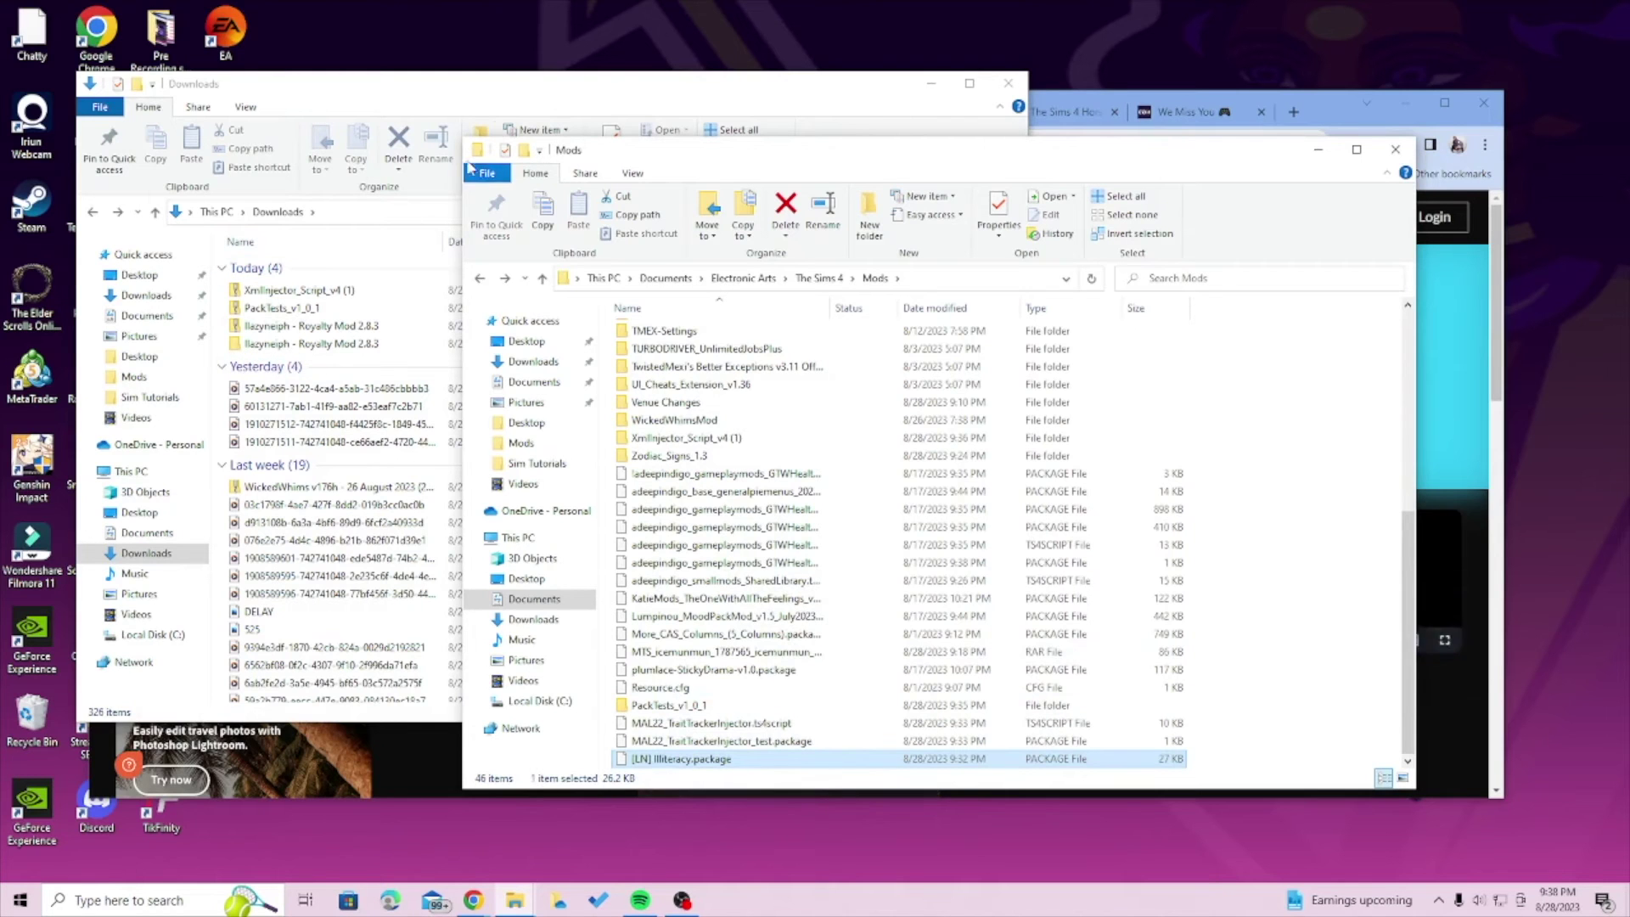
# In the inner Royalty Mod folder's "Auto-Classes (CHOOSE ONLY ONE)" subfolder, delete the CASH ONLY and LOT VALUE ONLY packages and return to the mod folder
pyautogui.click(489, 87)
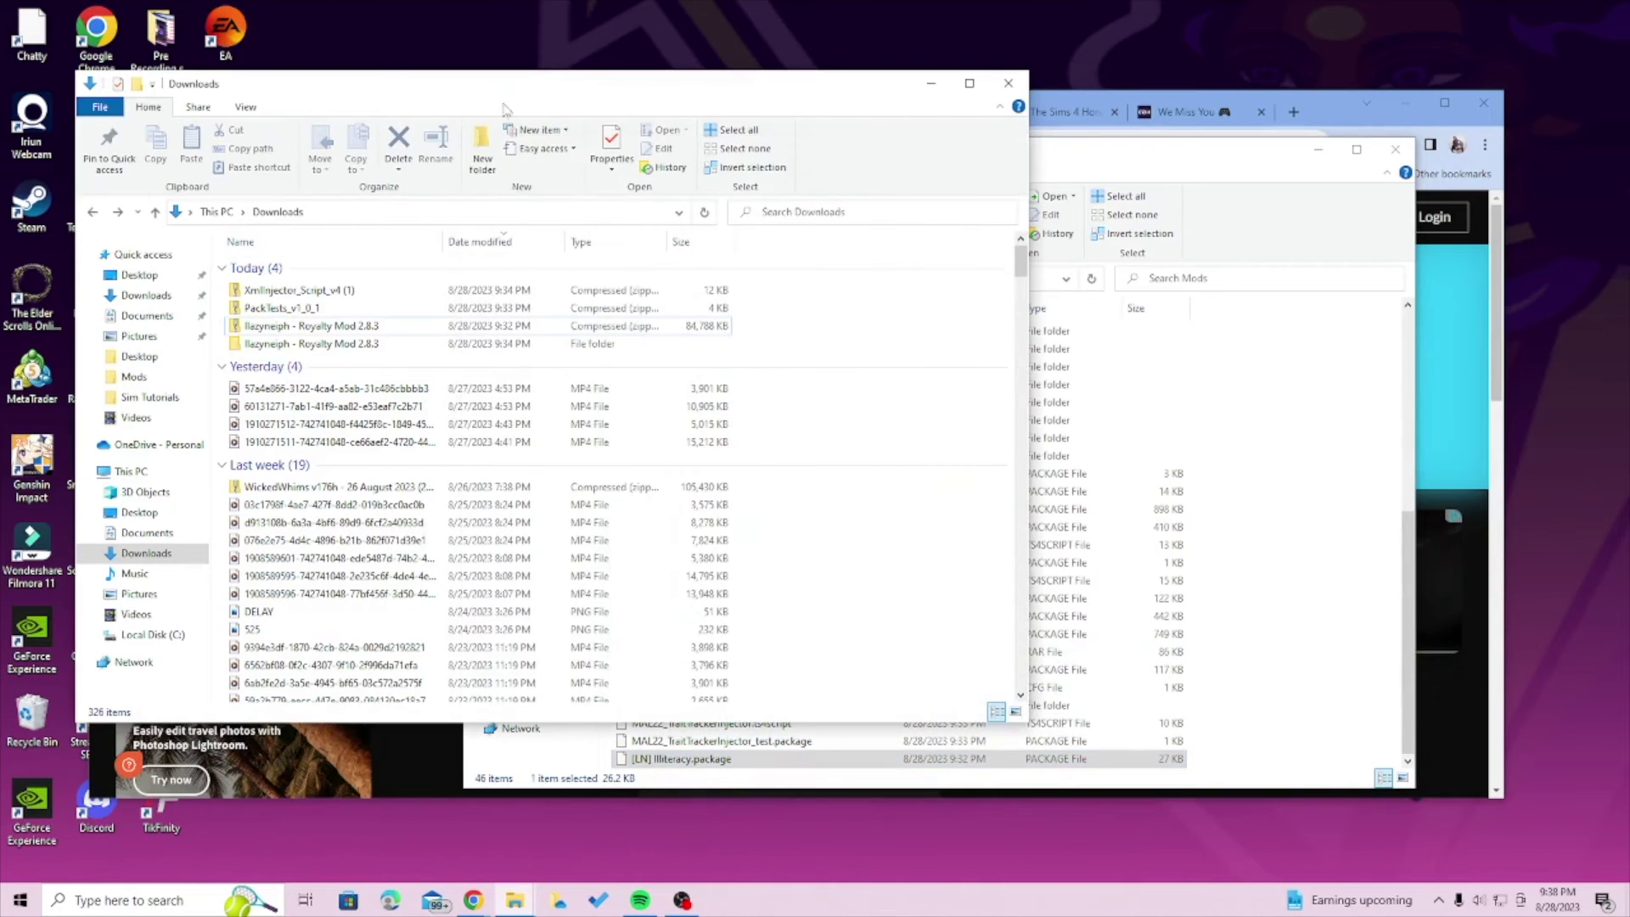
pyautogui.click(333, 348)
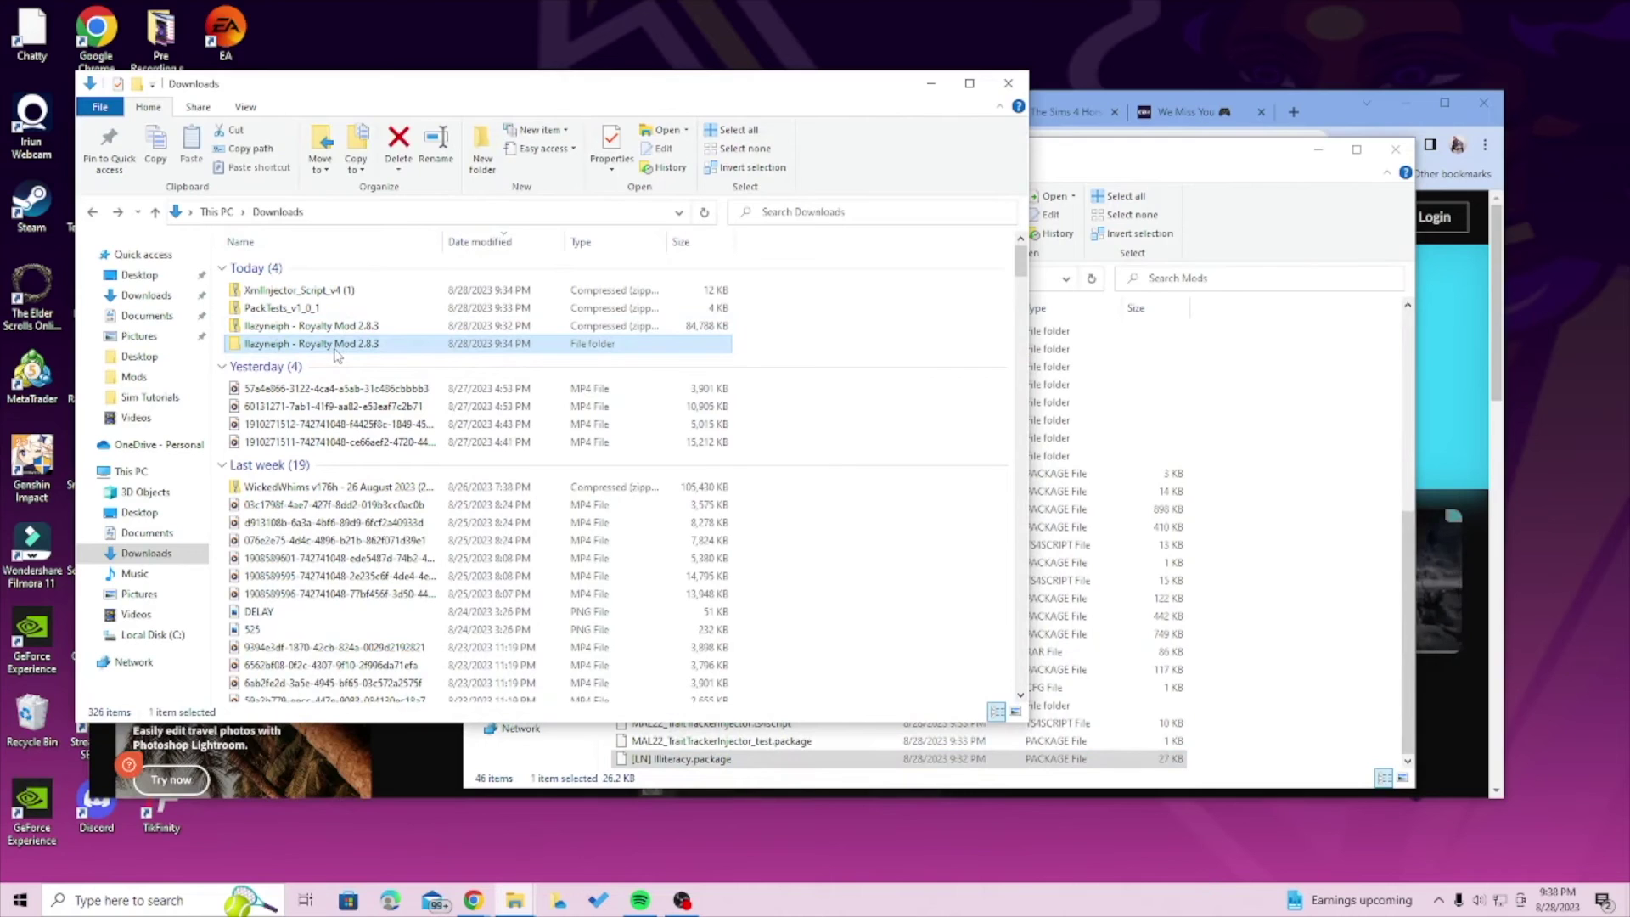
pyautogui.doubleClick(337, 348)
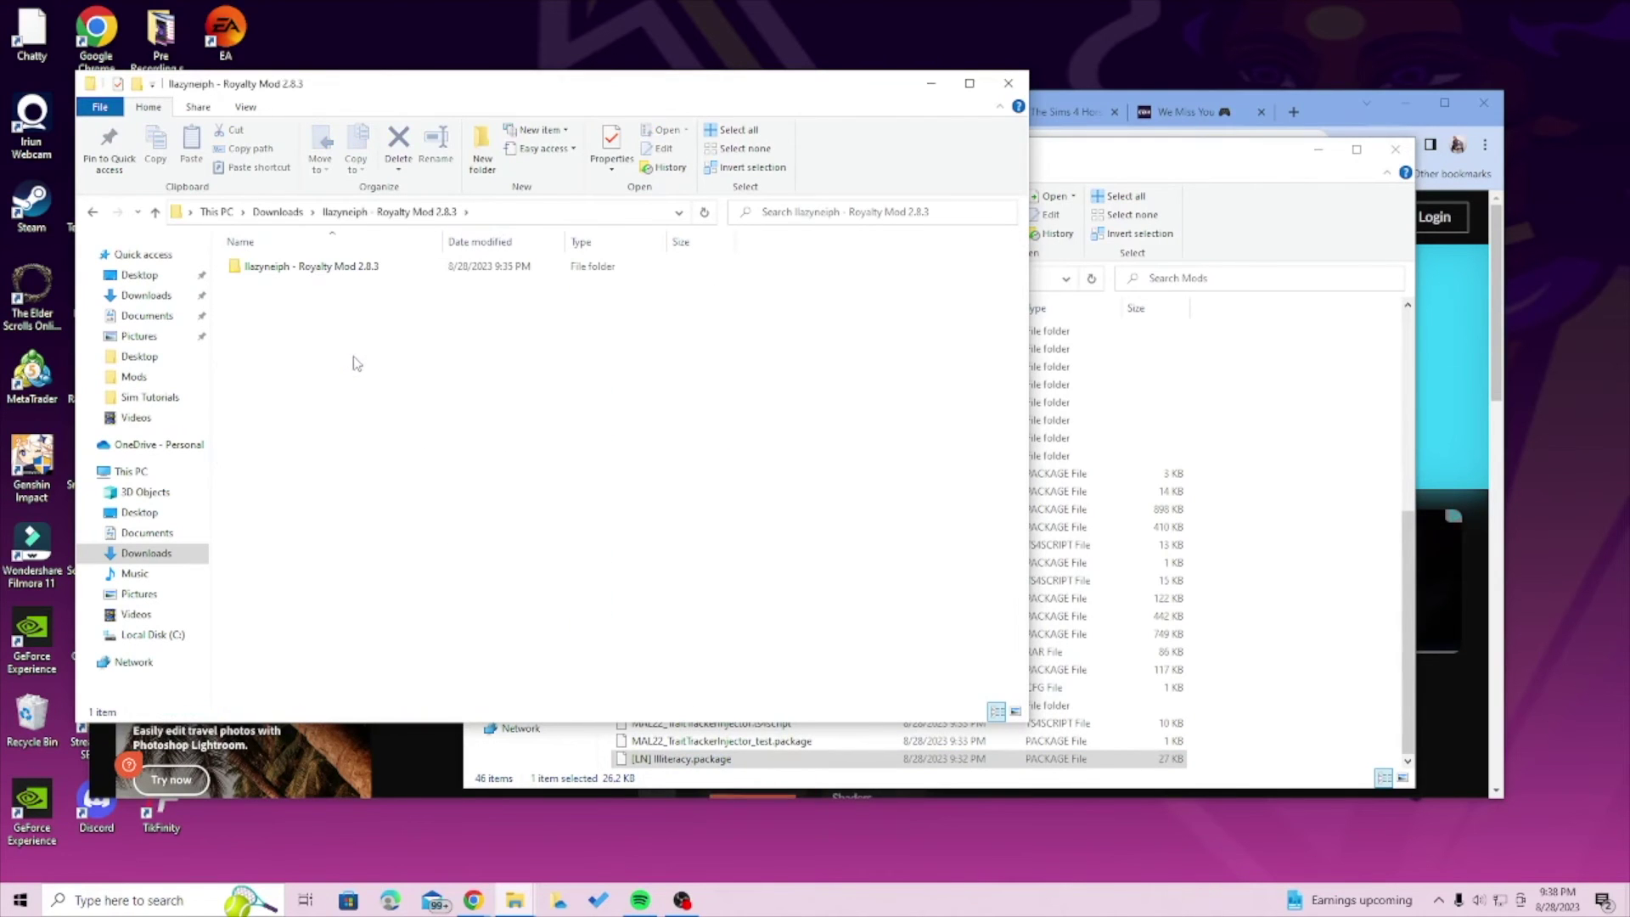
pyautogui.doubleClick(366, 268)
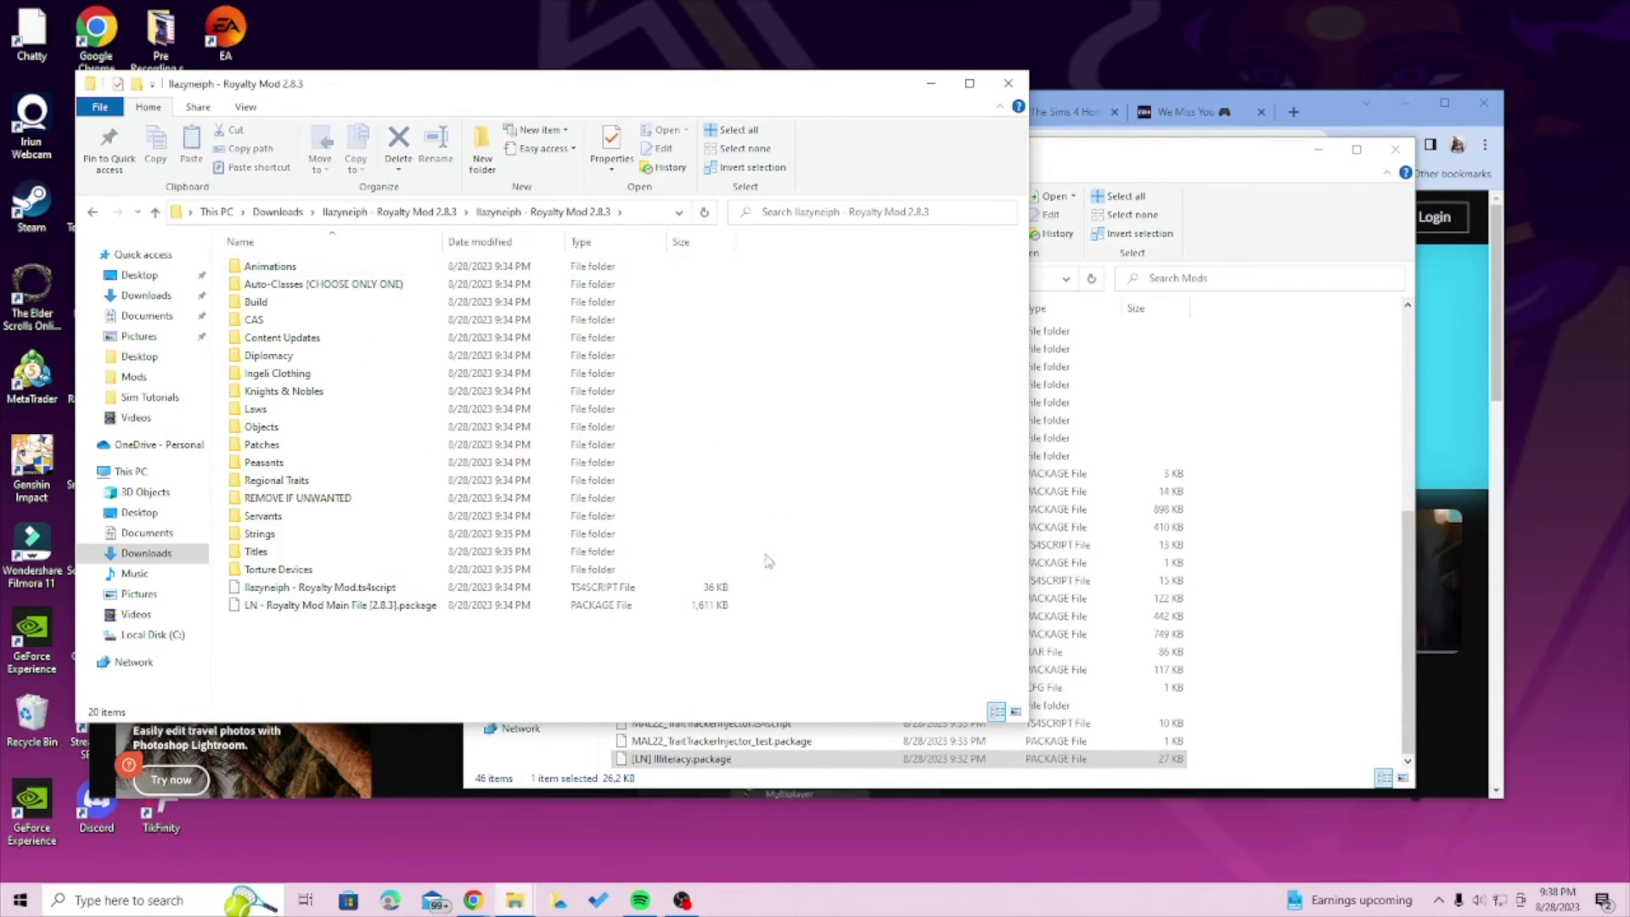
pyautogui.doubleClick(358, 284)
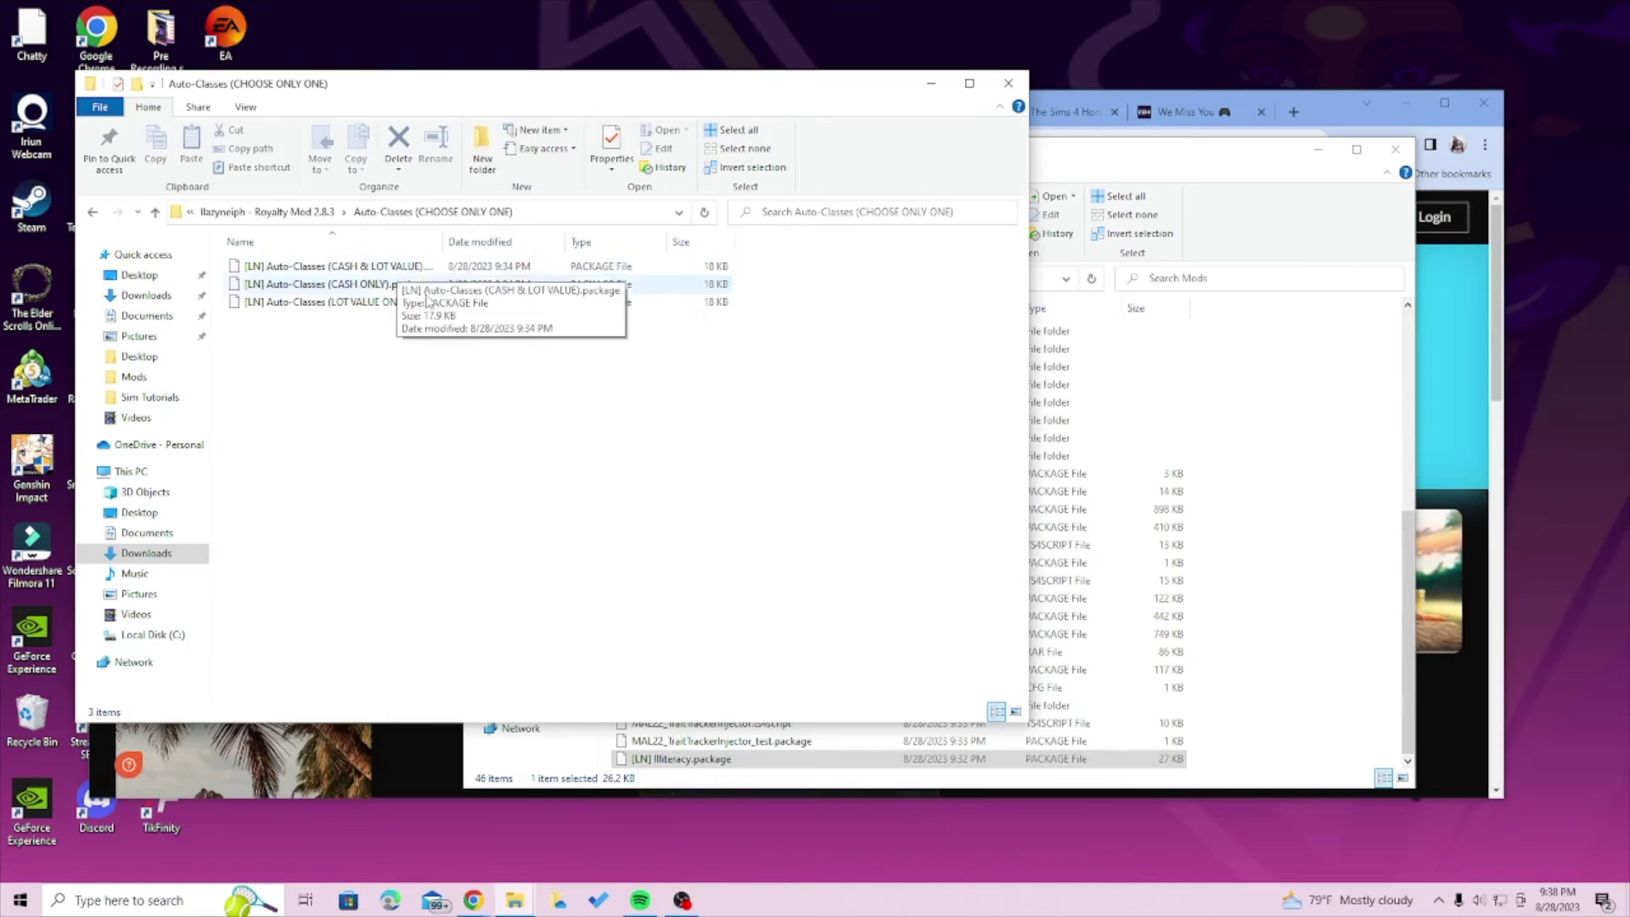
pyautogui.moveTo(770, 374); pyautogui.dragTo(721, 294)
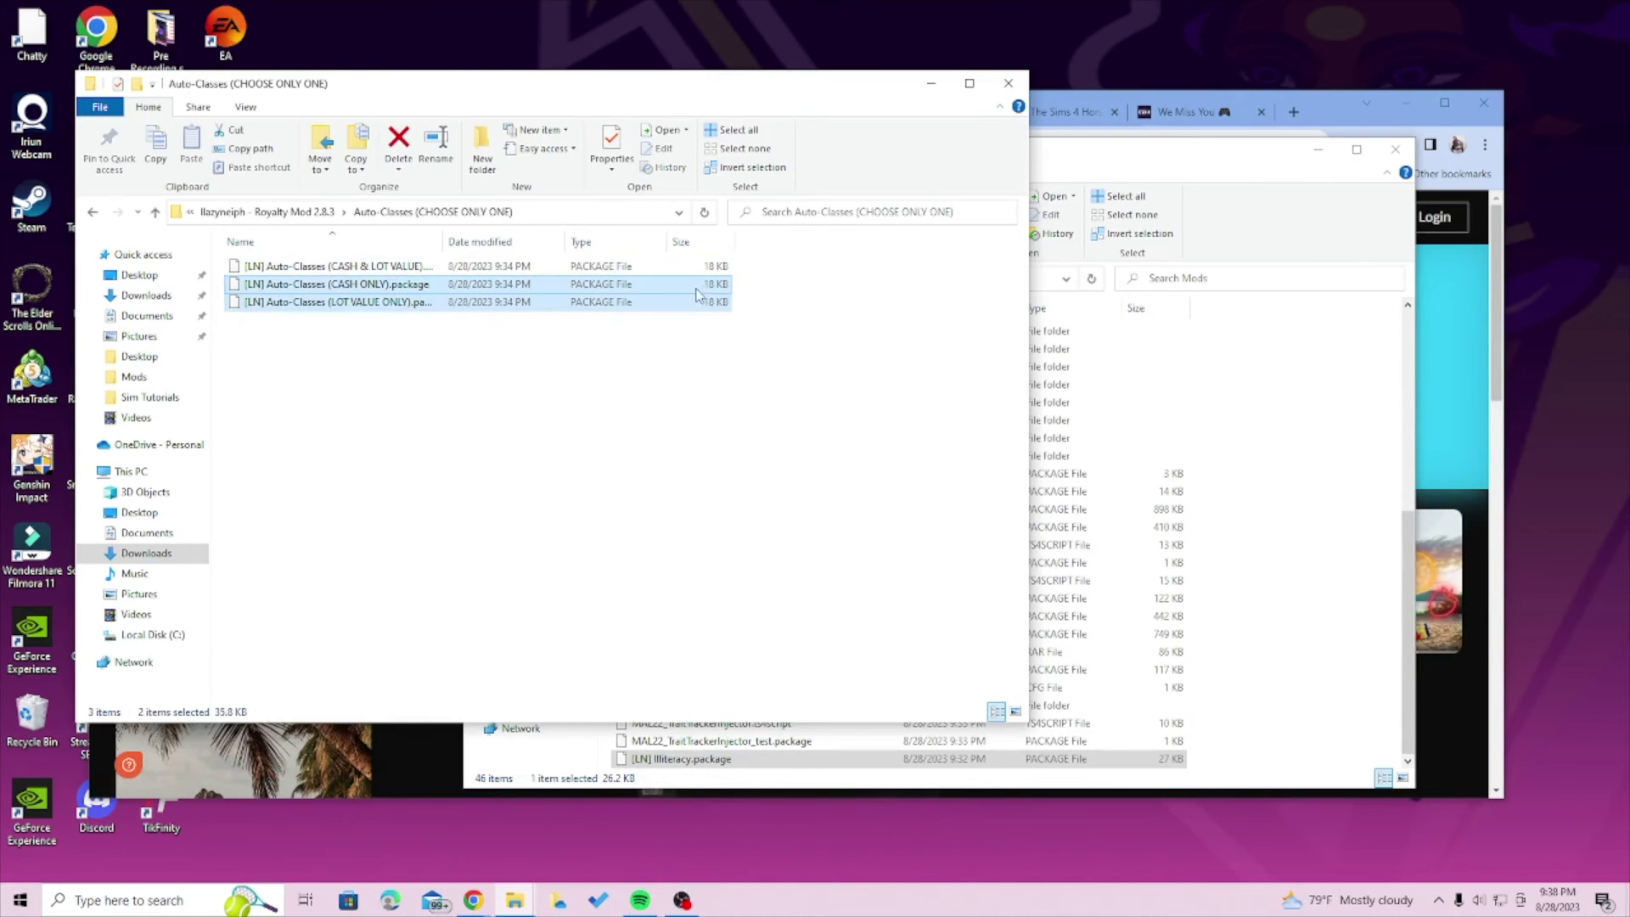
pyautogui.rightClick(695, 291)
pyautogui.click(737, 456)
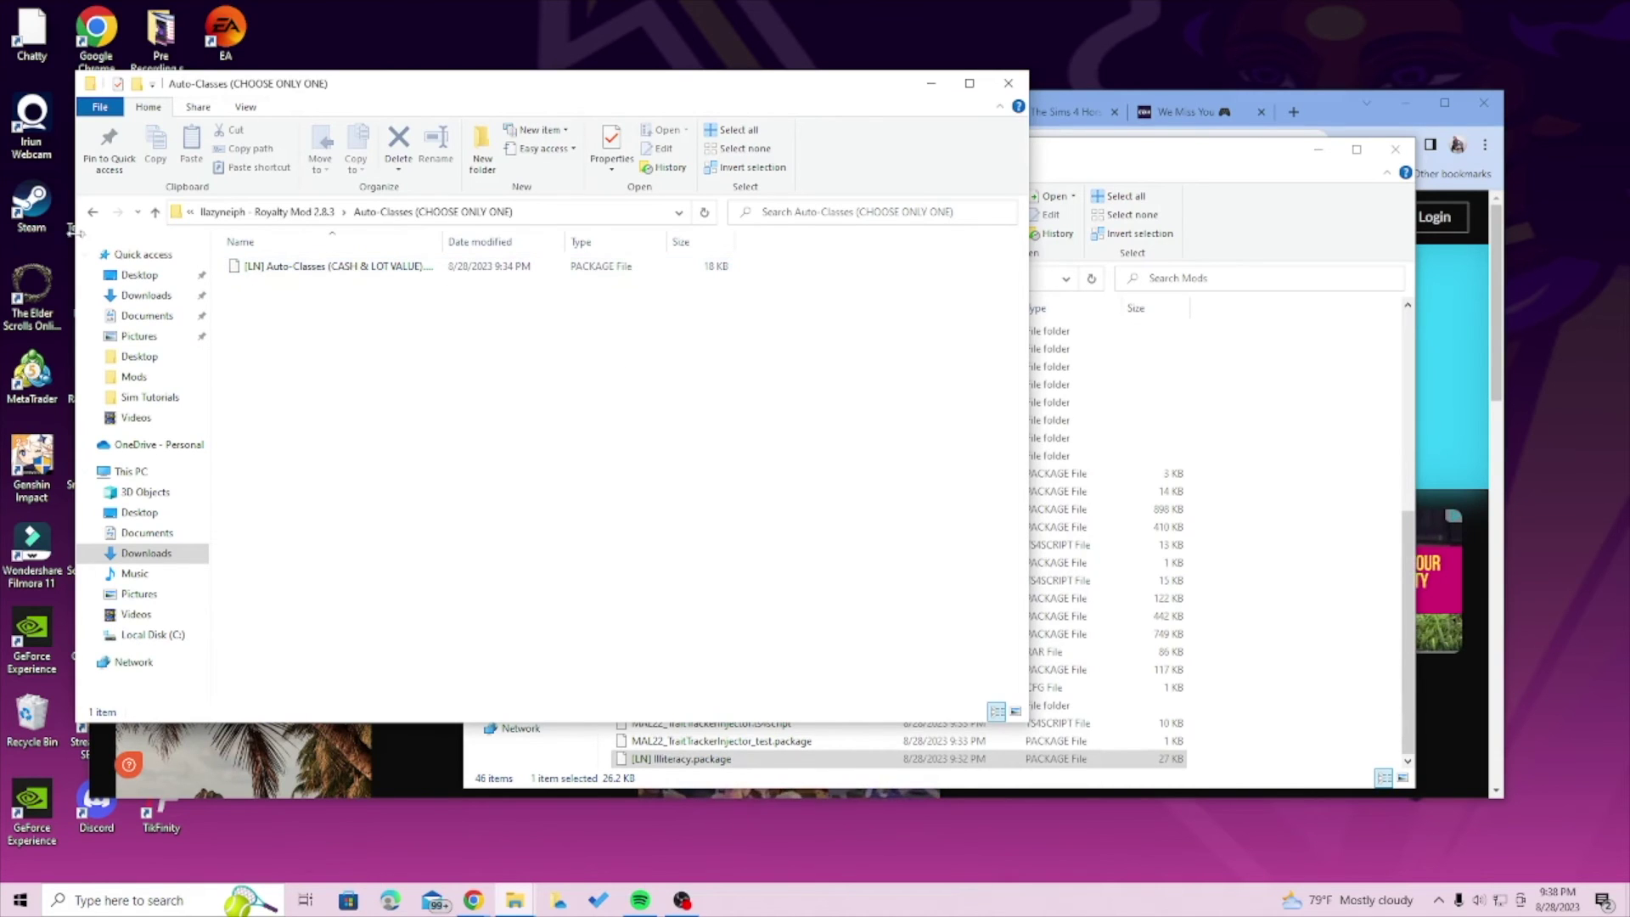
pyautogui.click(94, 213)
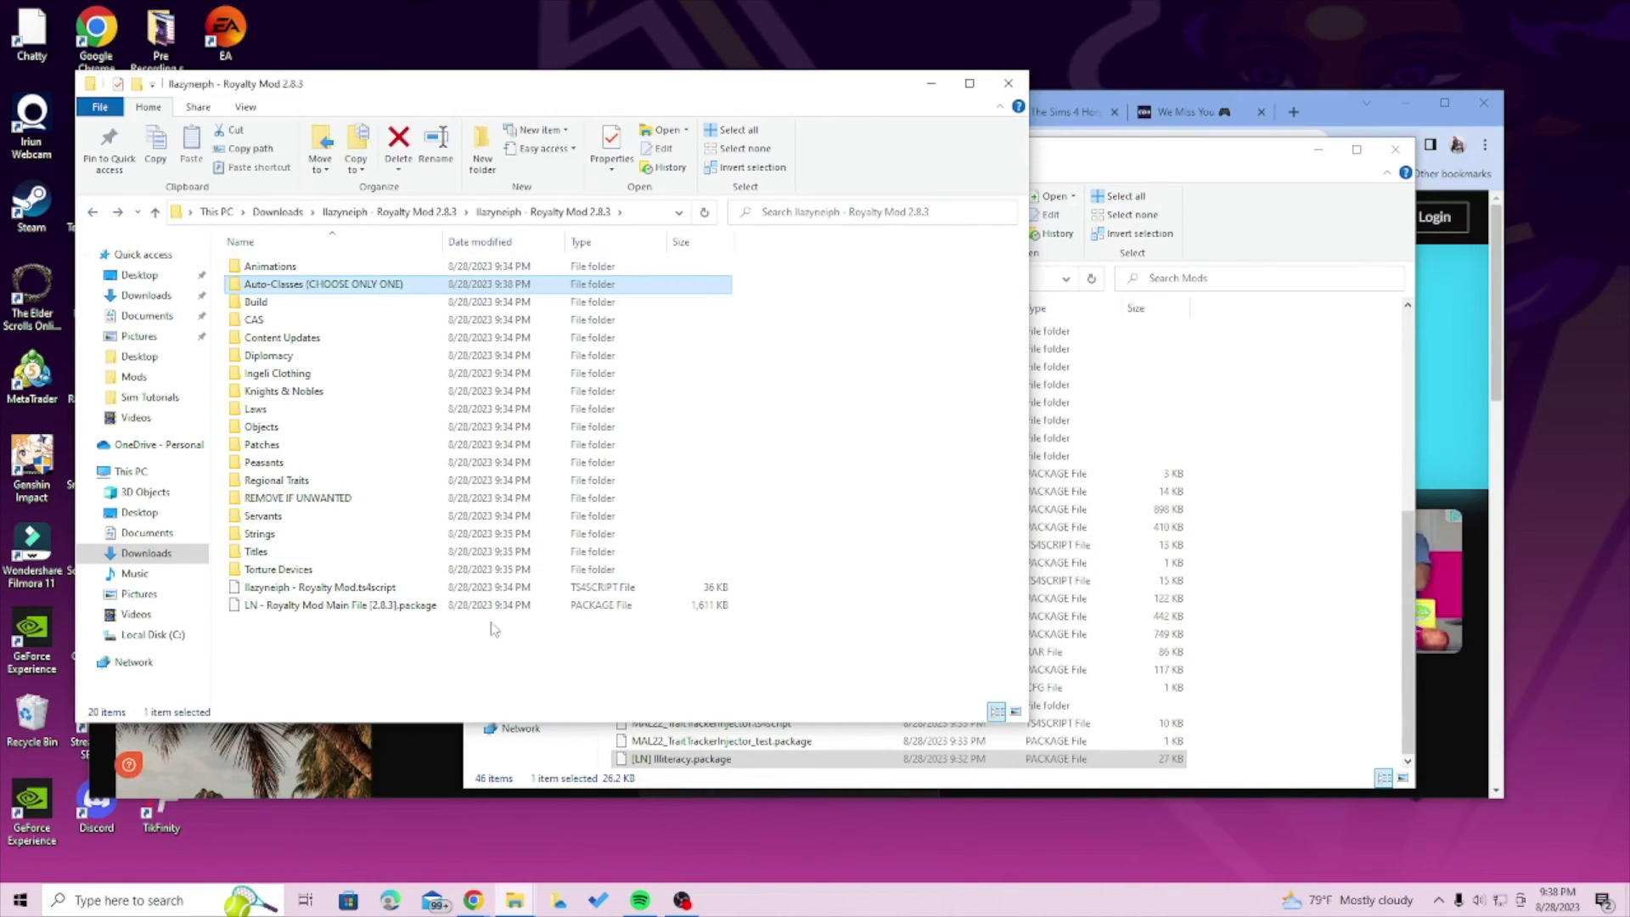
# Examine the contents of "REMOVE IF UNWANTED" and the options available for that folder, leaving it in place
pyautogui.doubleClick(346, 501)
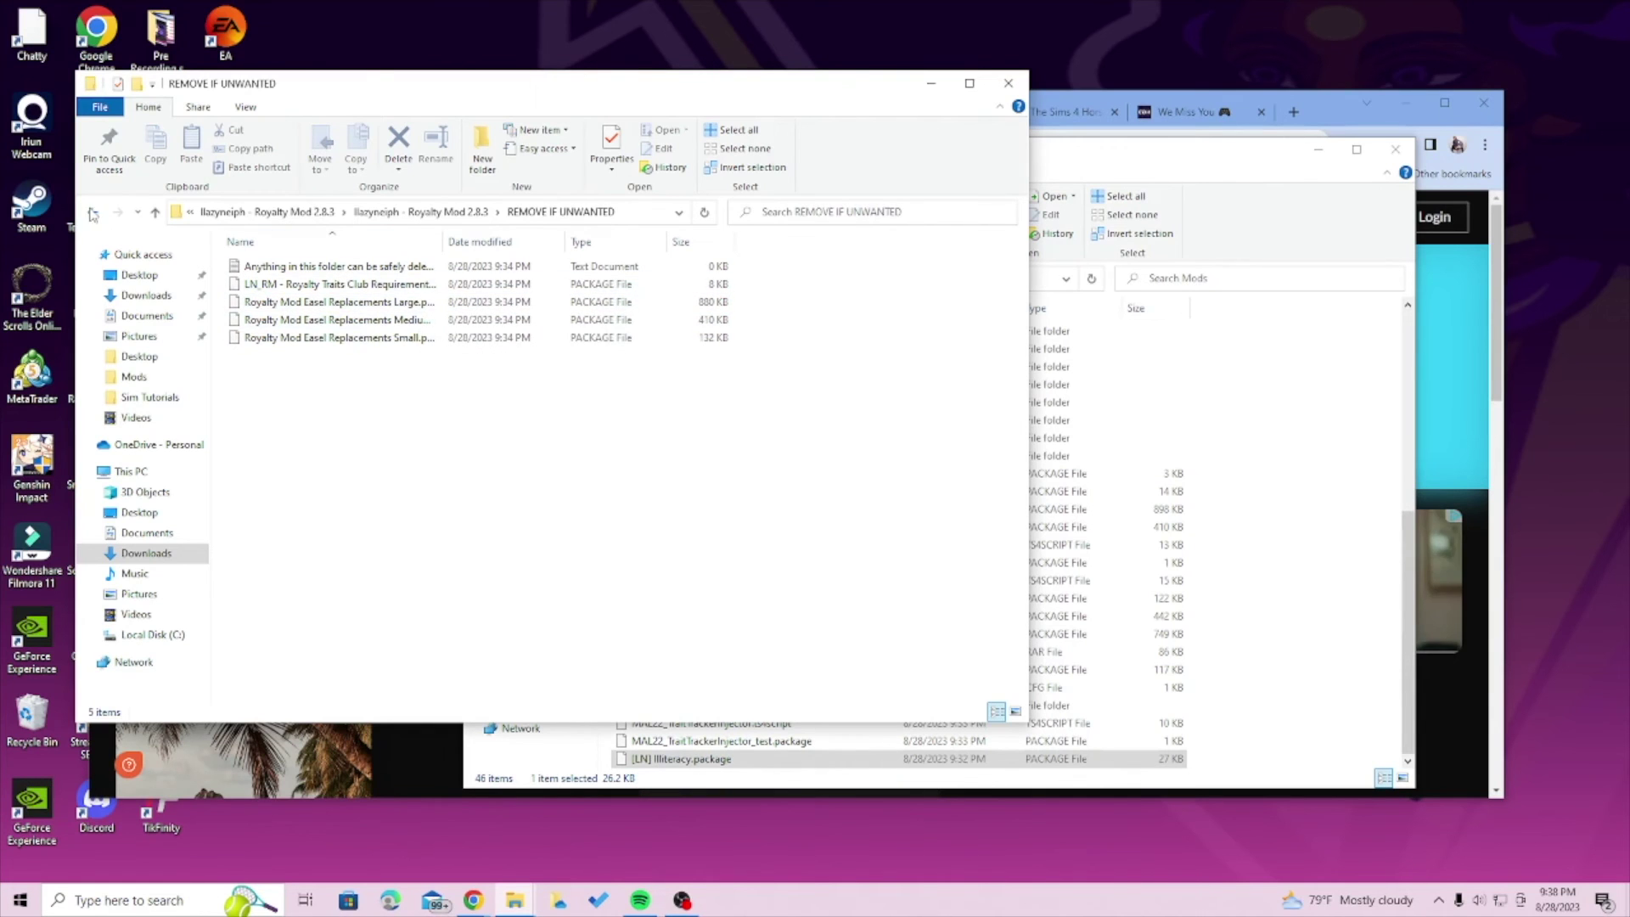
pyautogui.hotkey('alt', 'Left')
pyautogui.rightClick(308, 499)
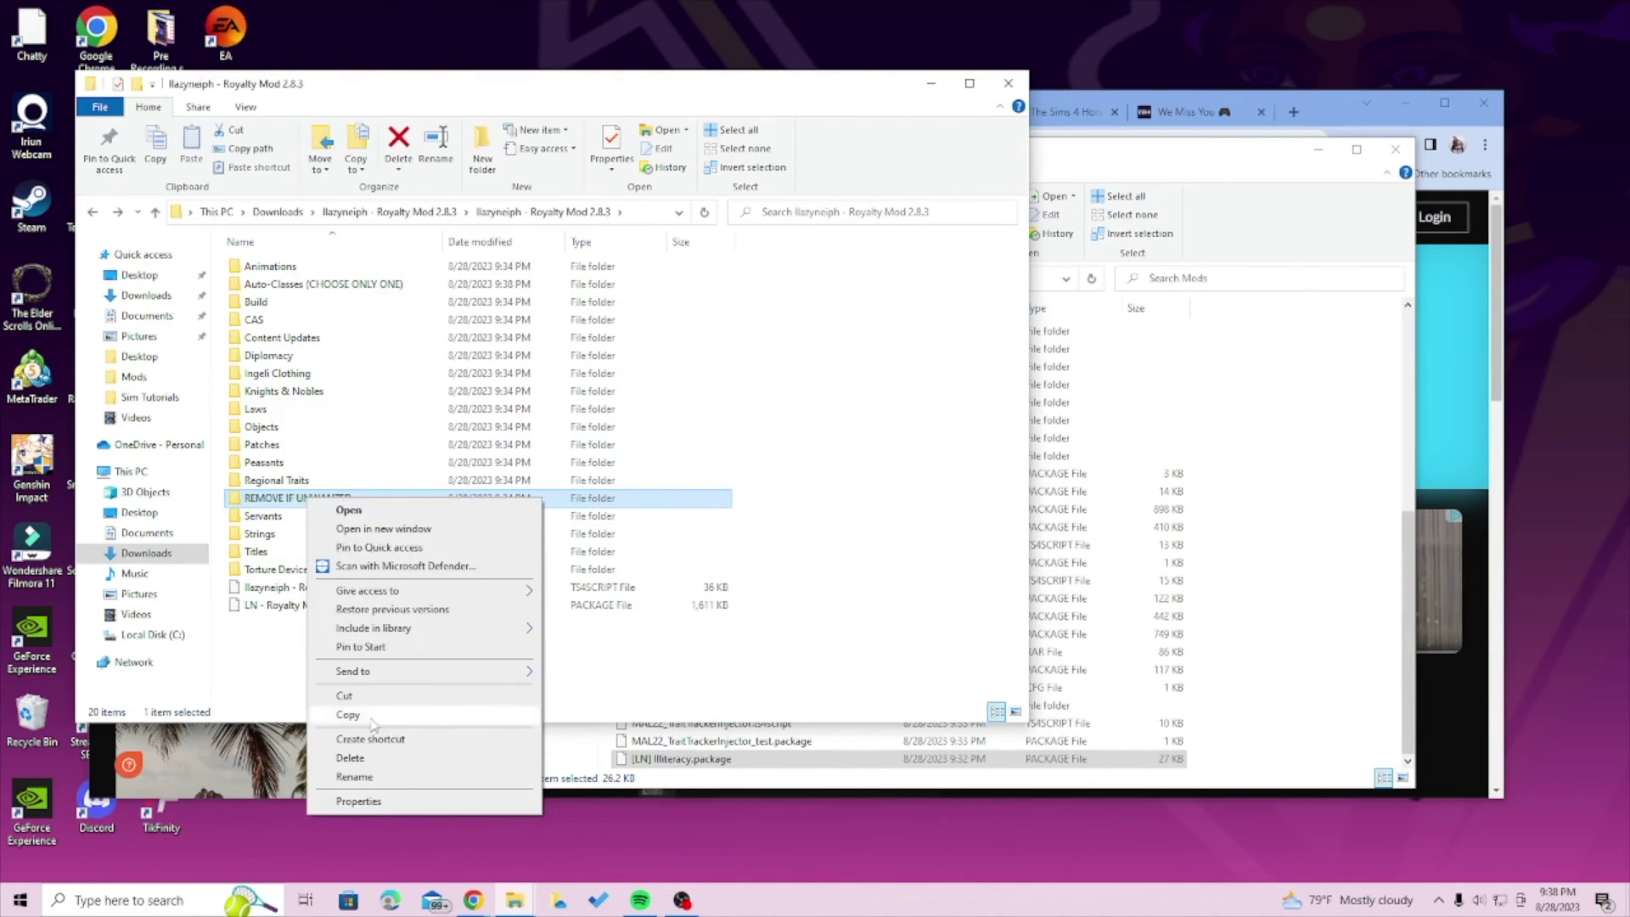
pyautogui.click(894, 582)
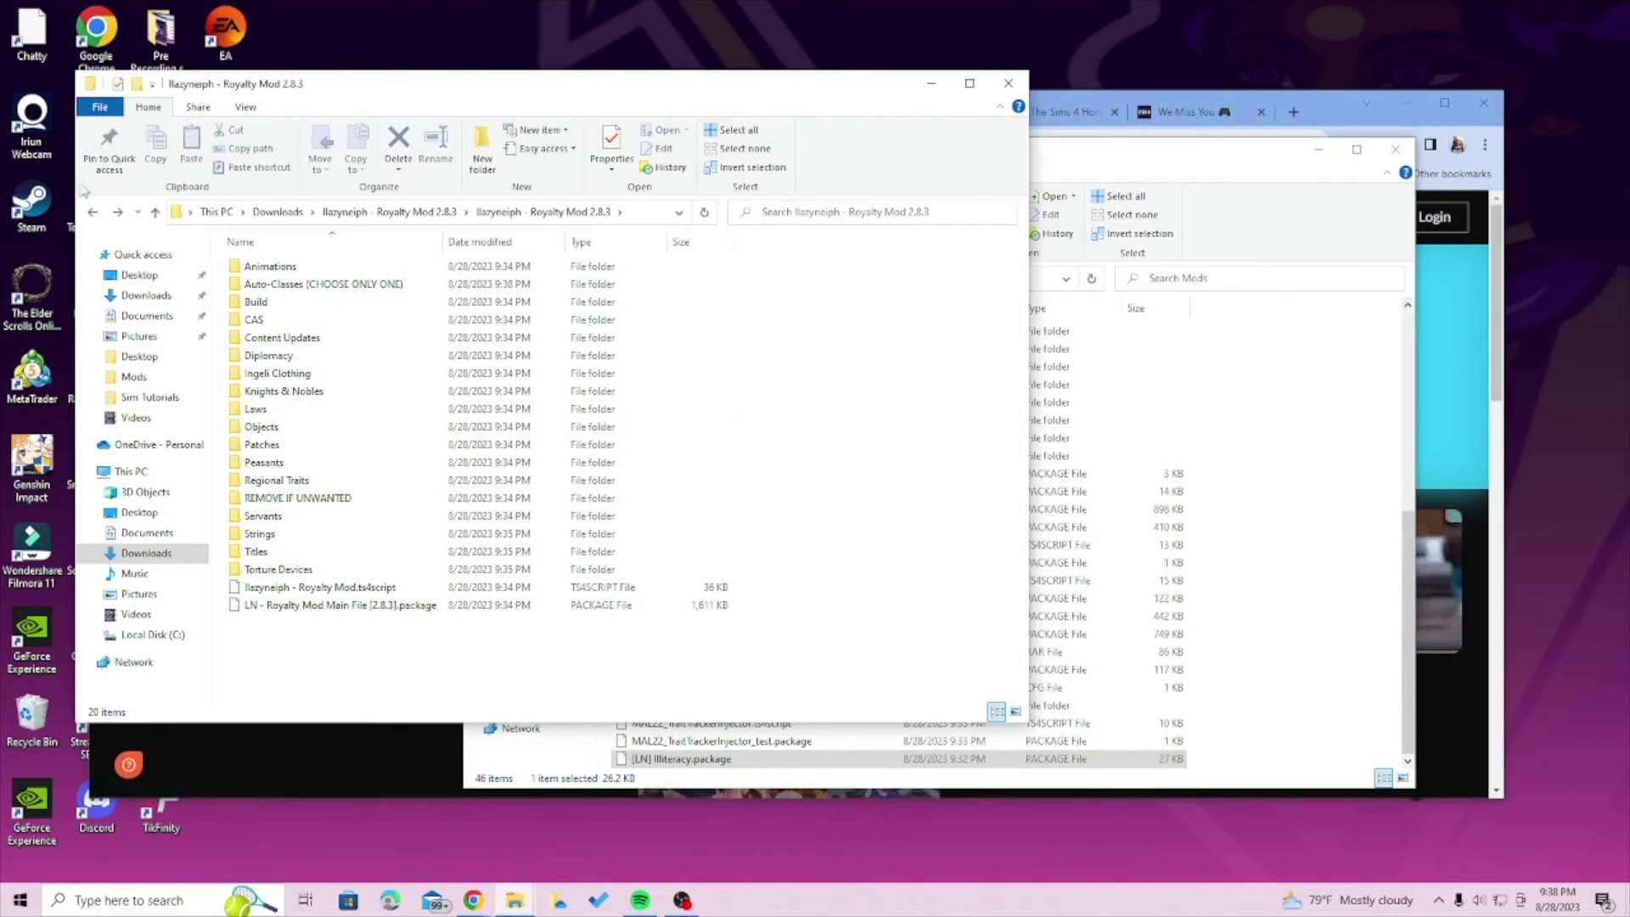
# Move the inner "llazyneiph - Royalty Mod 2.8.3" folder out of the extracted outer folder in Downloads into the Mods folder
pyautogui.click(94, 213)
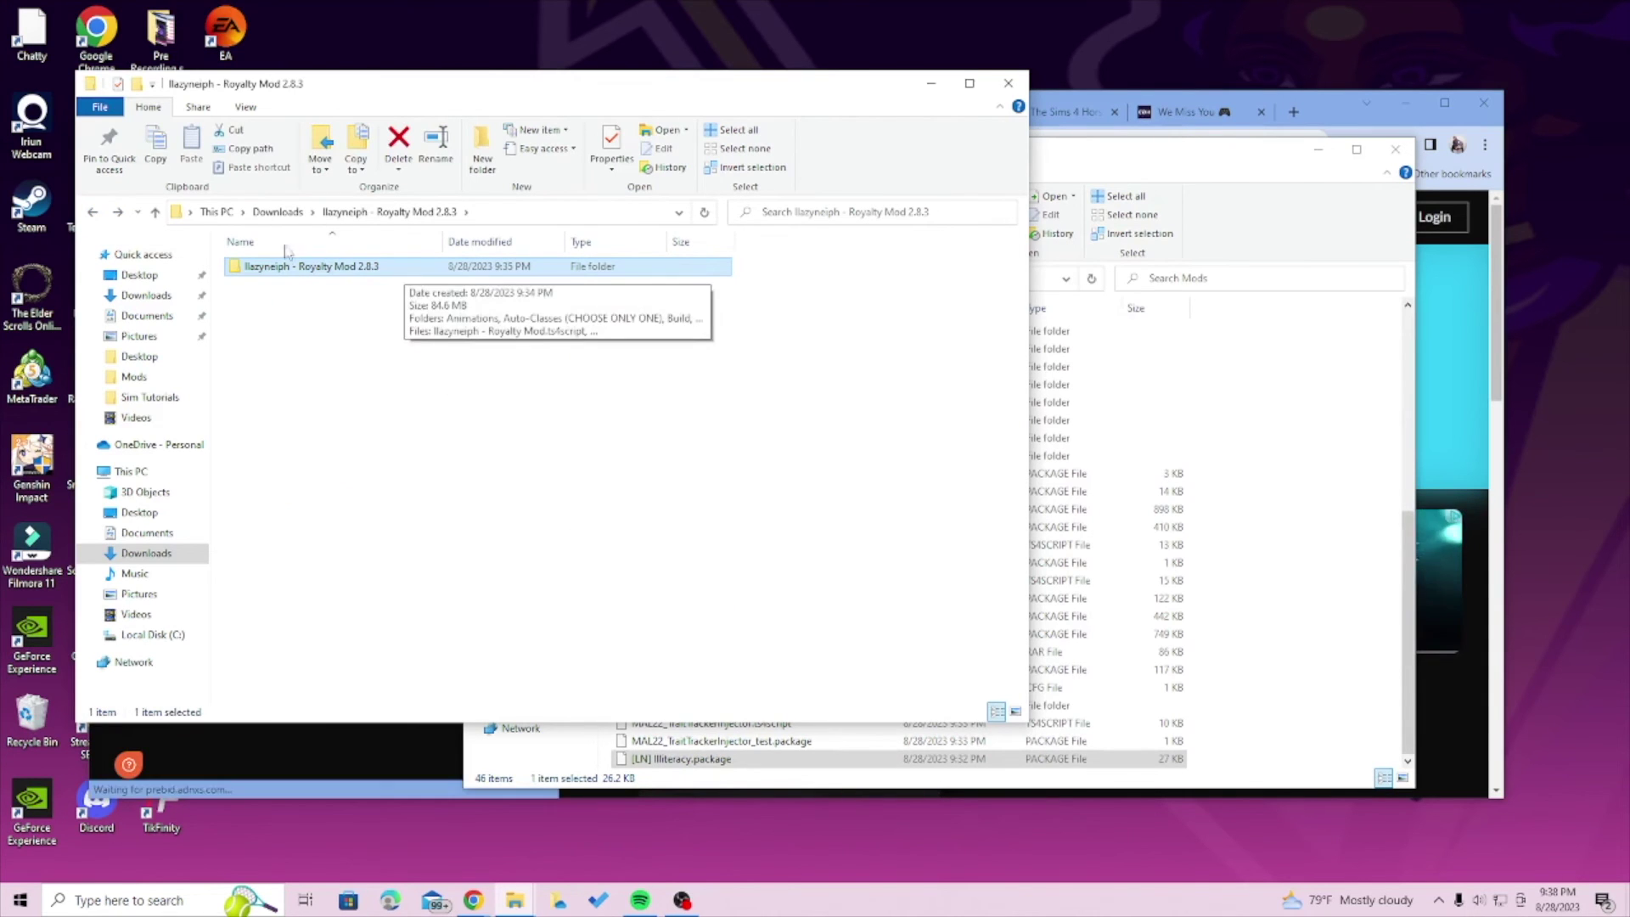
pyautogui.click(94, 214)
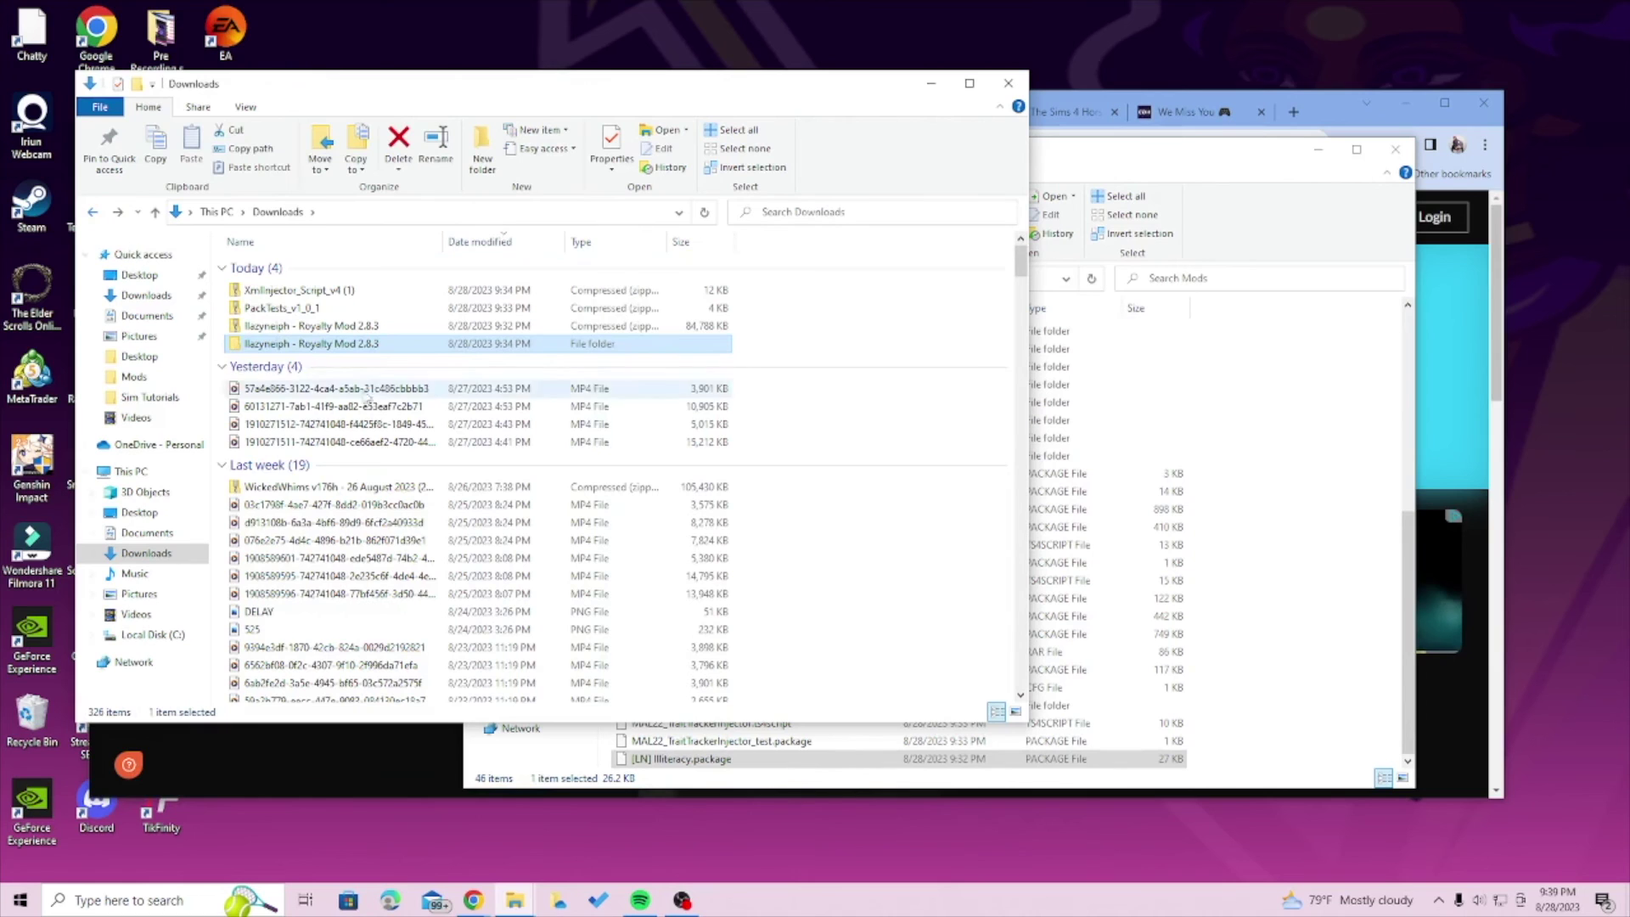
pyautogui.doubleClick(342, 344)
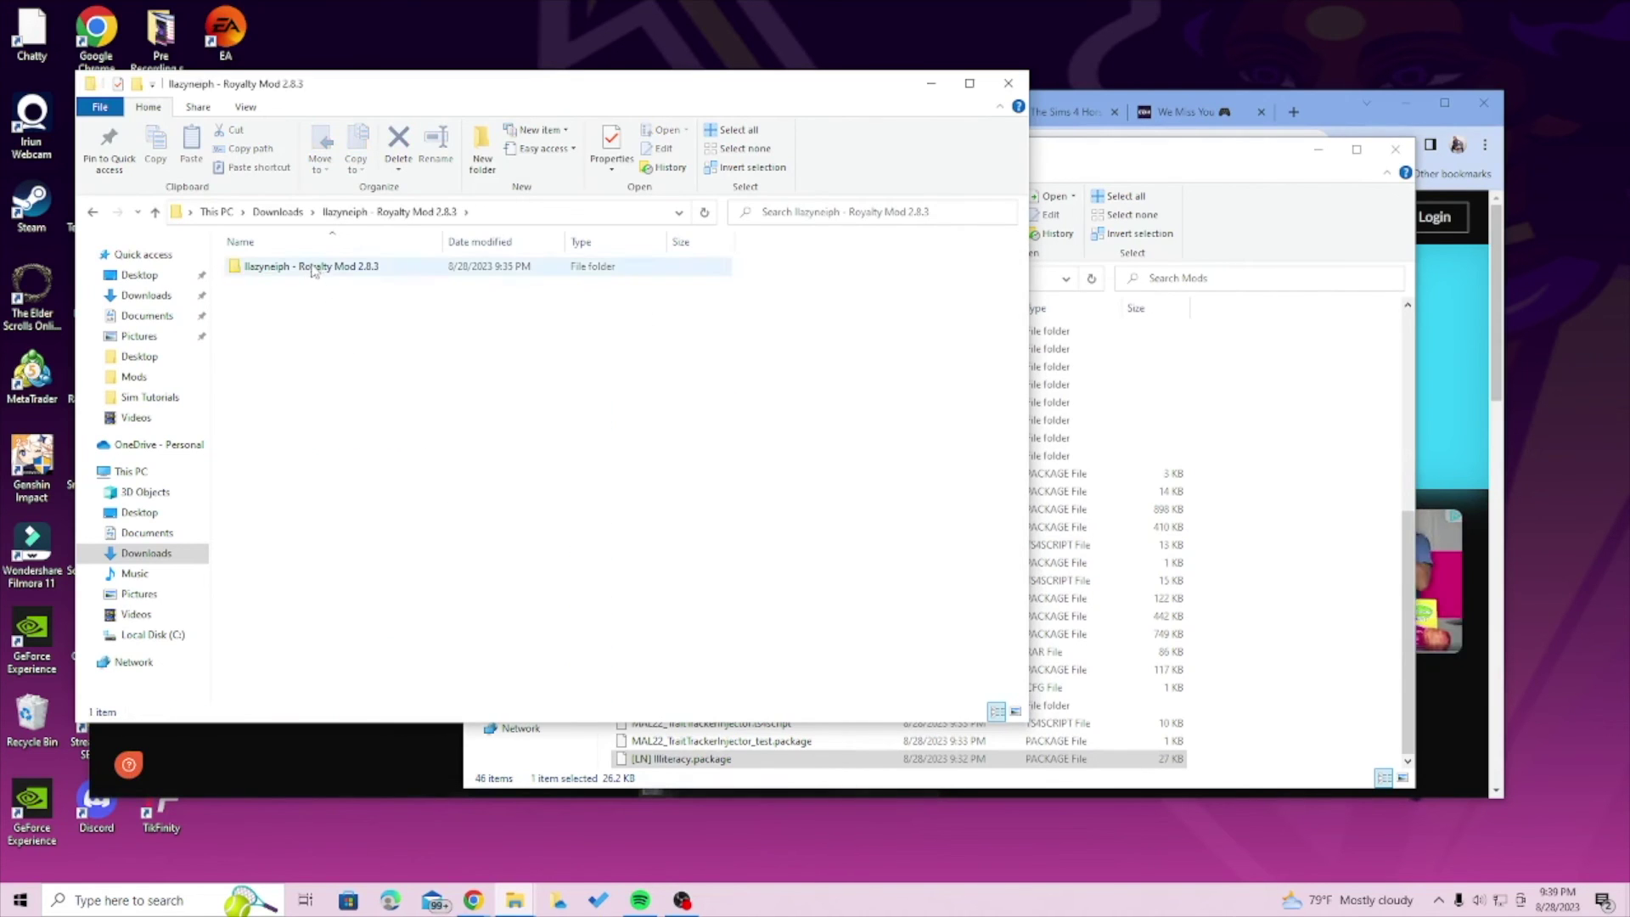
pyautogui.click(314, 270)
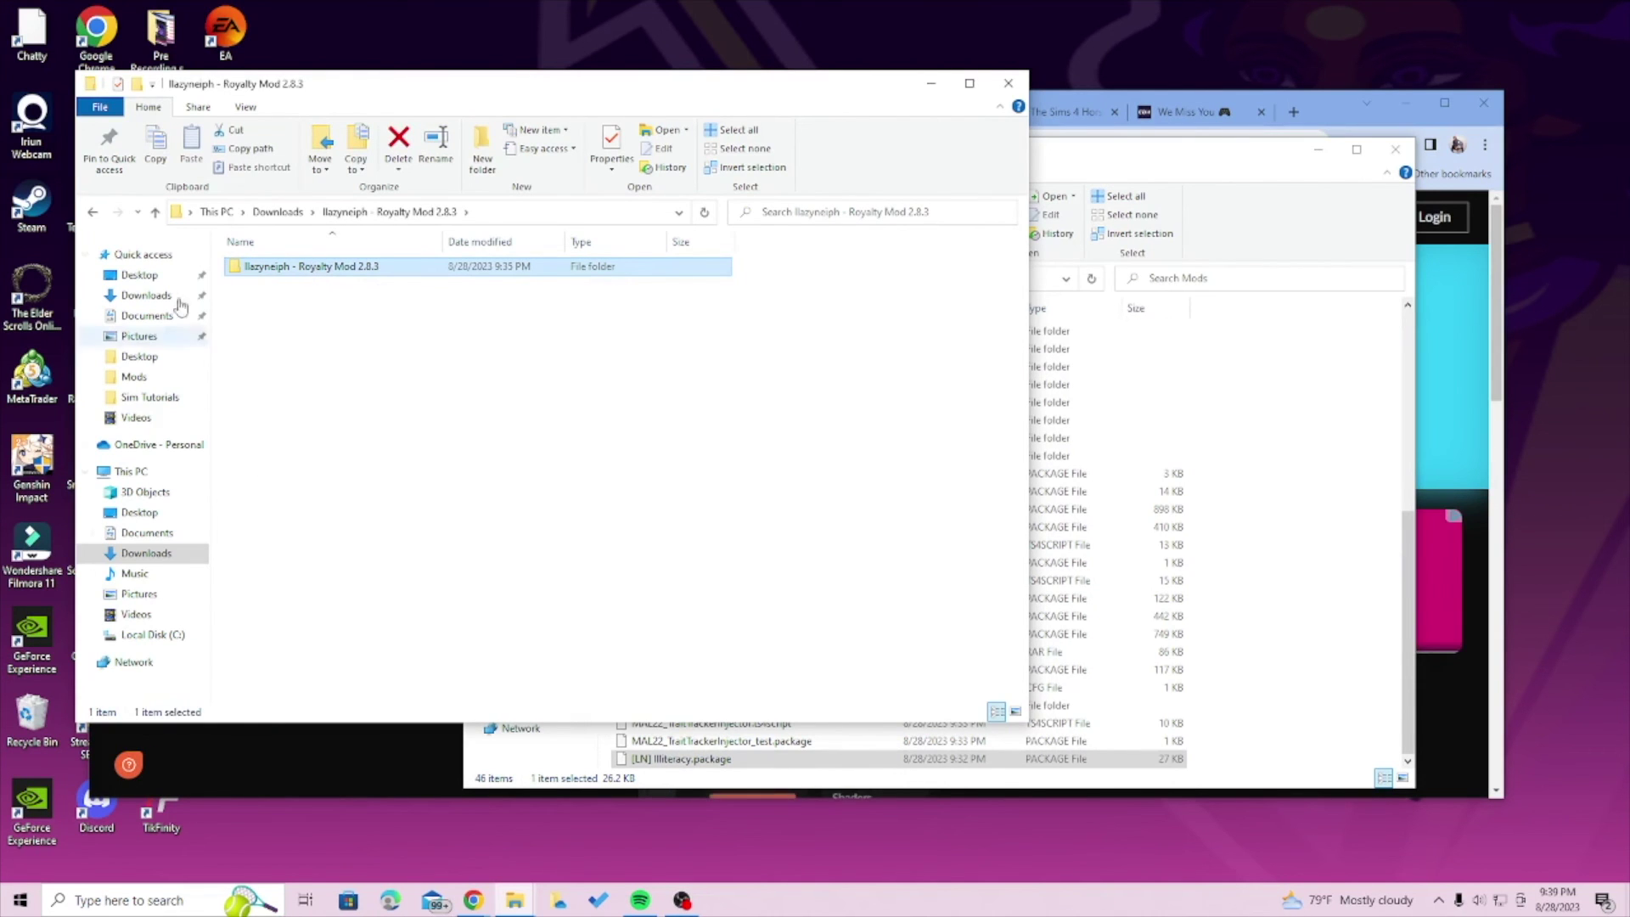
pyautogui.moveTo(330, 276); pyautogui.dragTo(1196, 698)
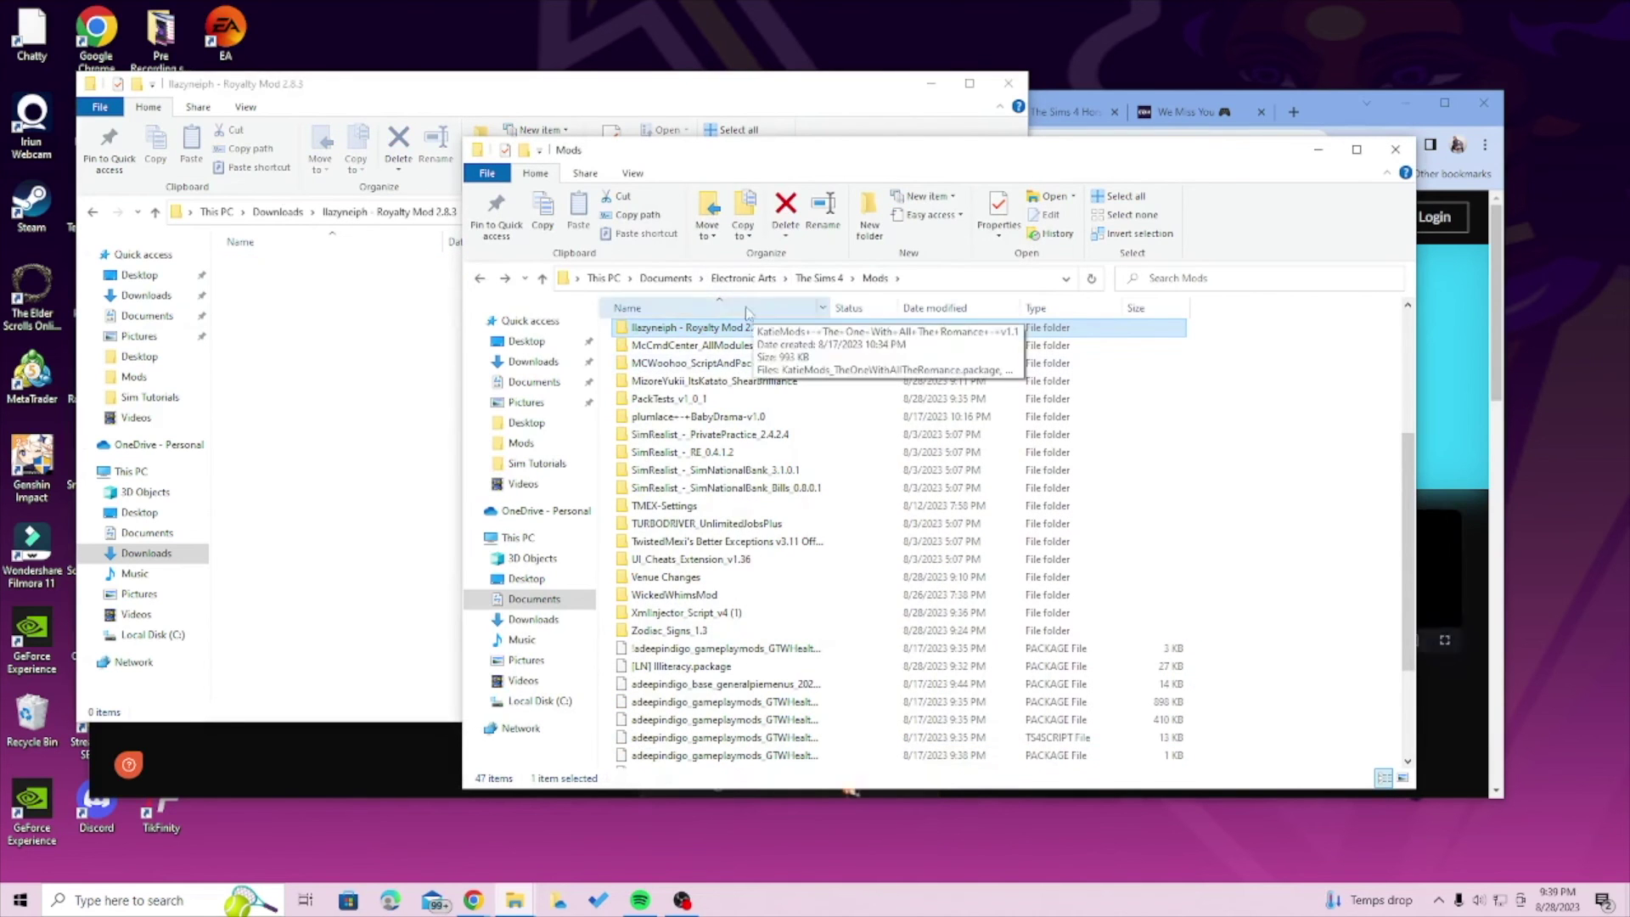
# Check the contents of the Royalty Mod folder inside Mods, return to Mods and Downloads, and close the file windows
pyautogui.doubleClick(642, 327)
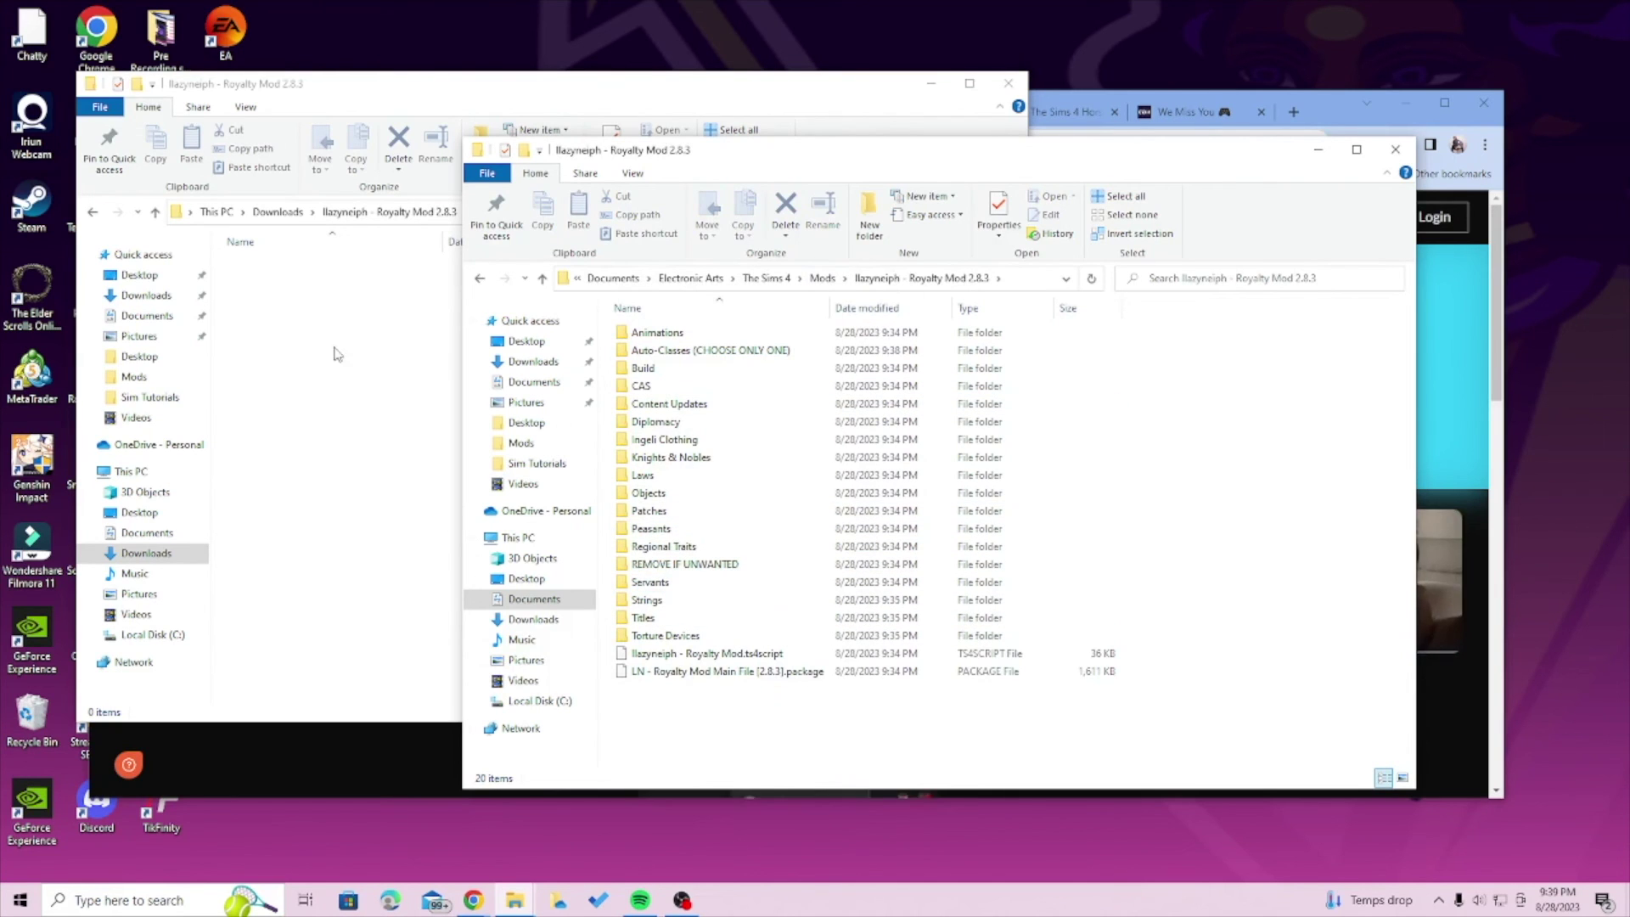
pyautogui.click(481, 279)
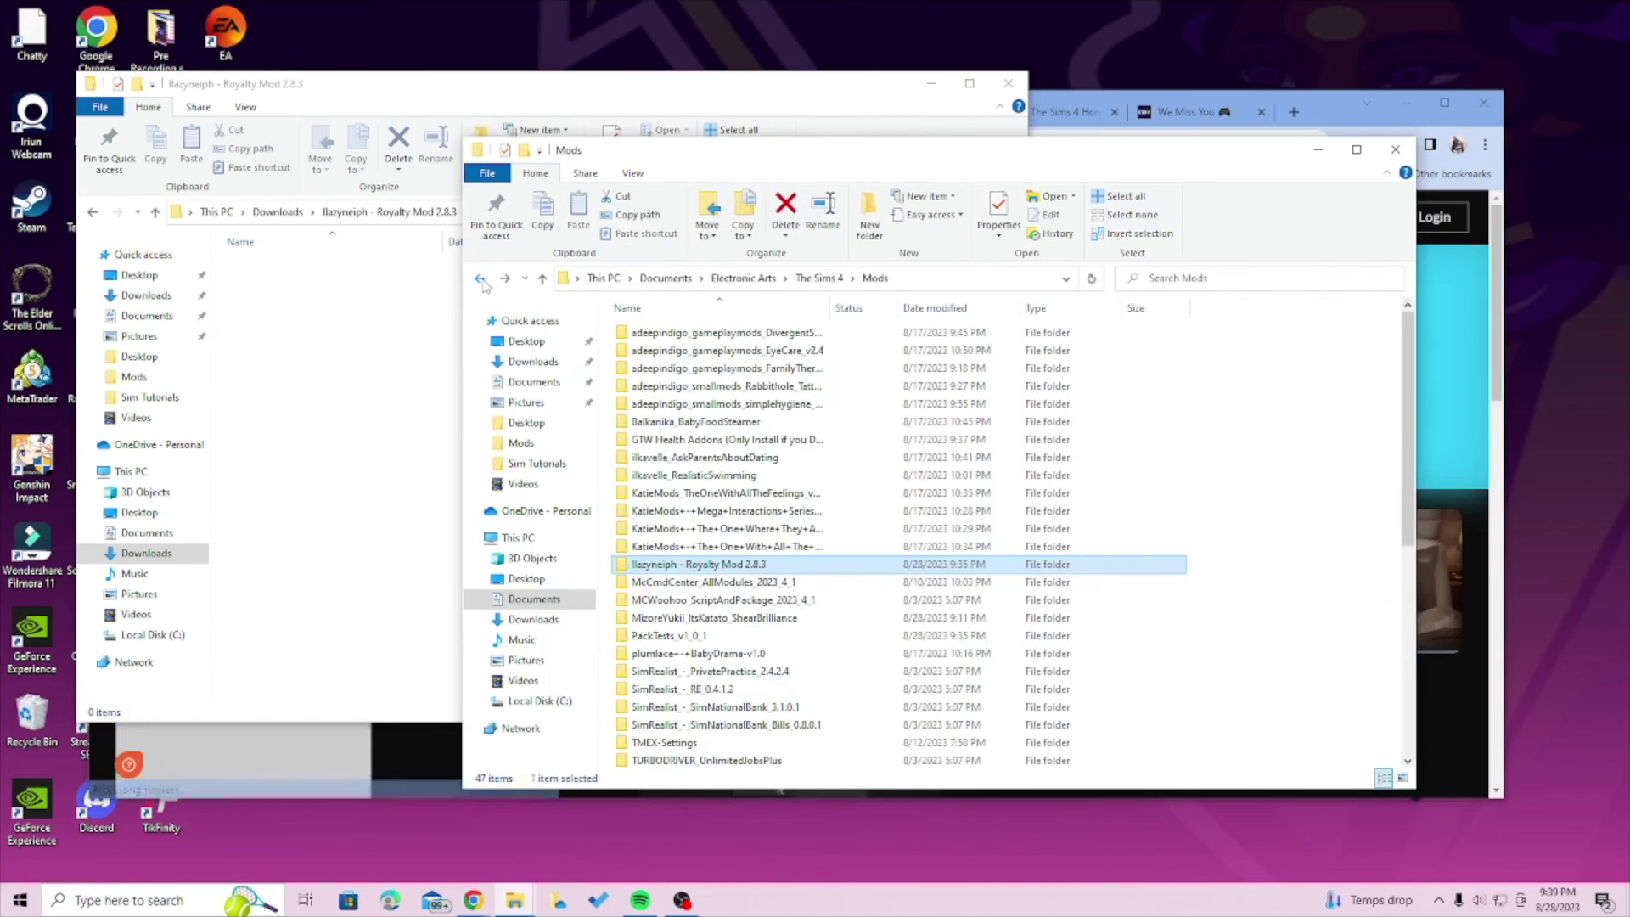
pyautogui.click(385, 349)
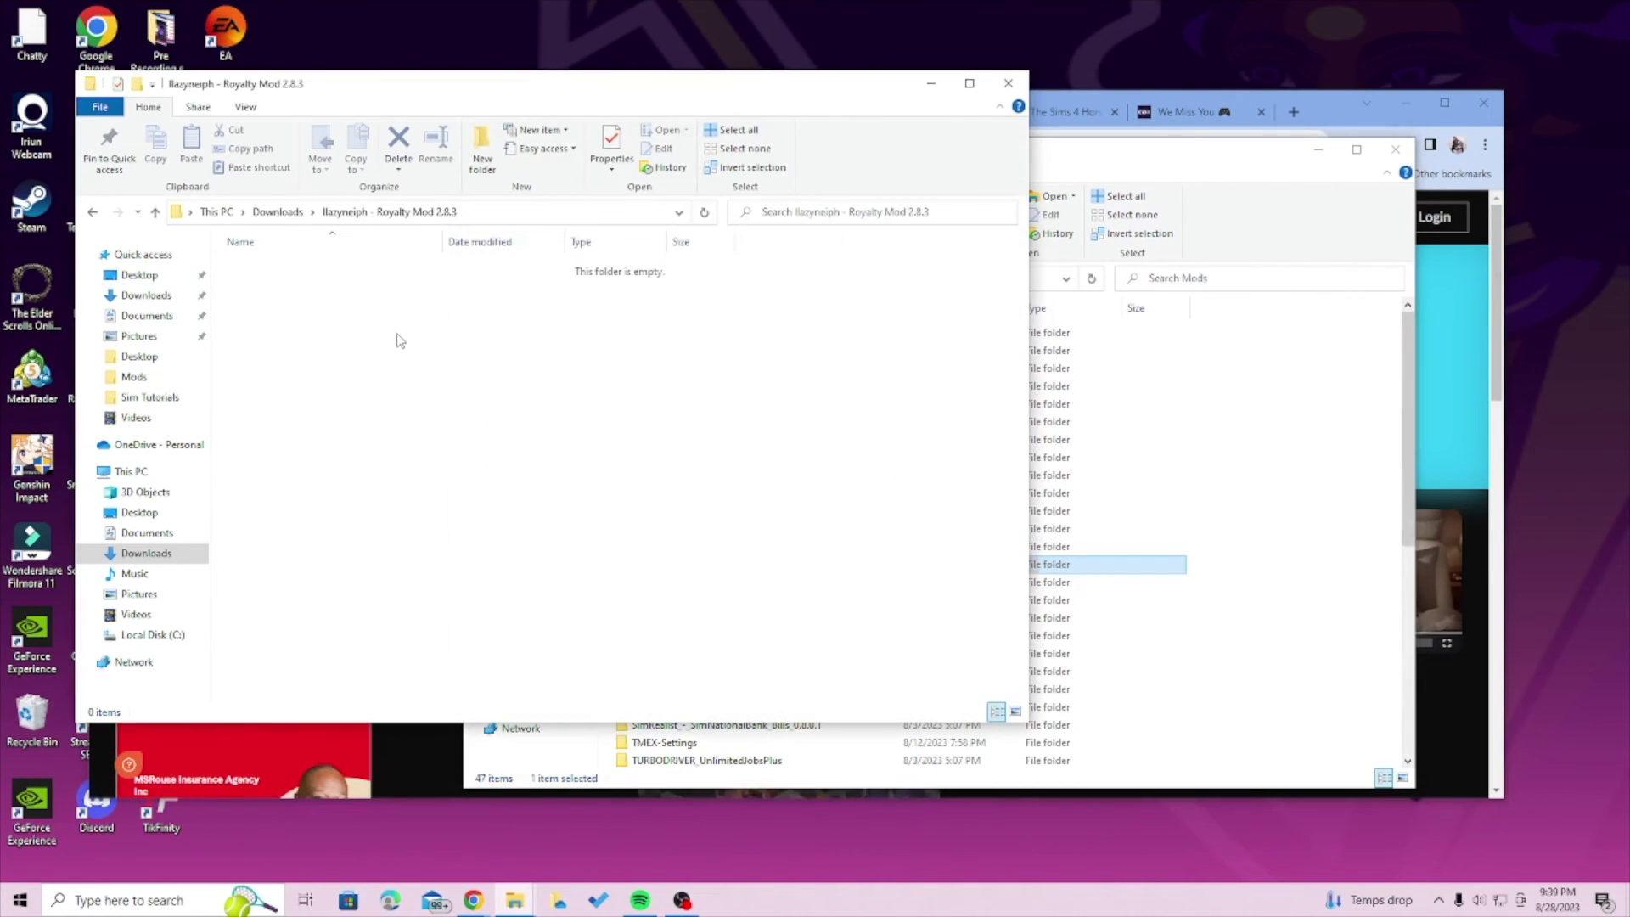
pyautogui.click(92, 214)
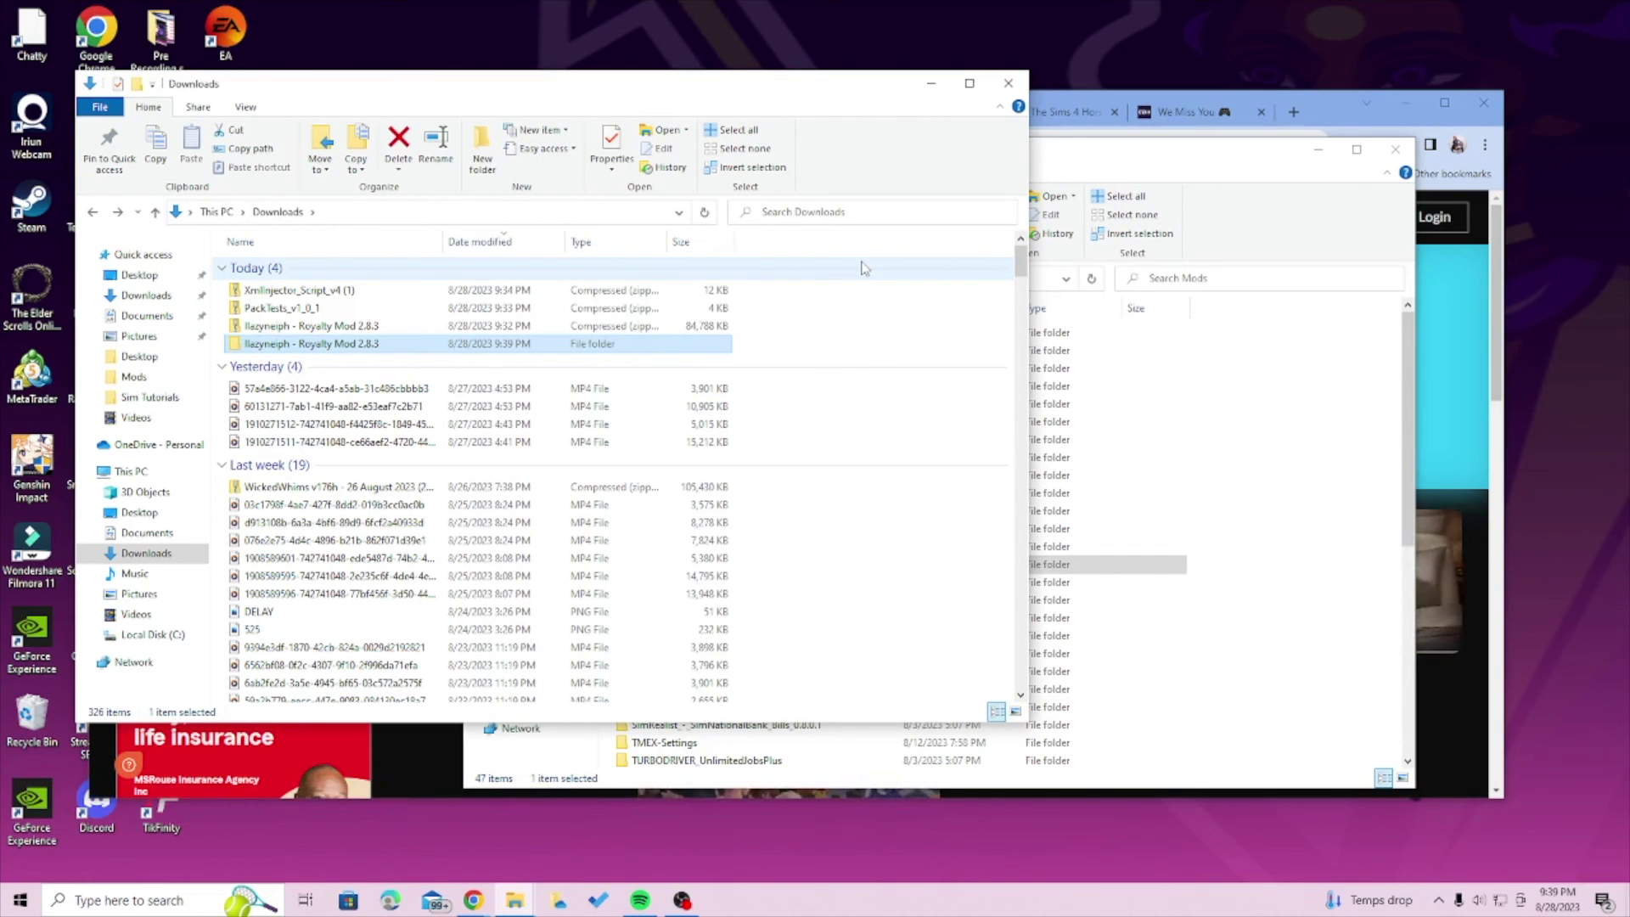
pyautogui.click(1009, 84)
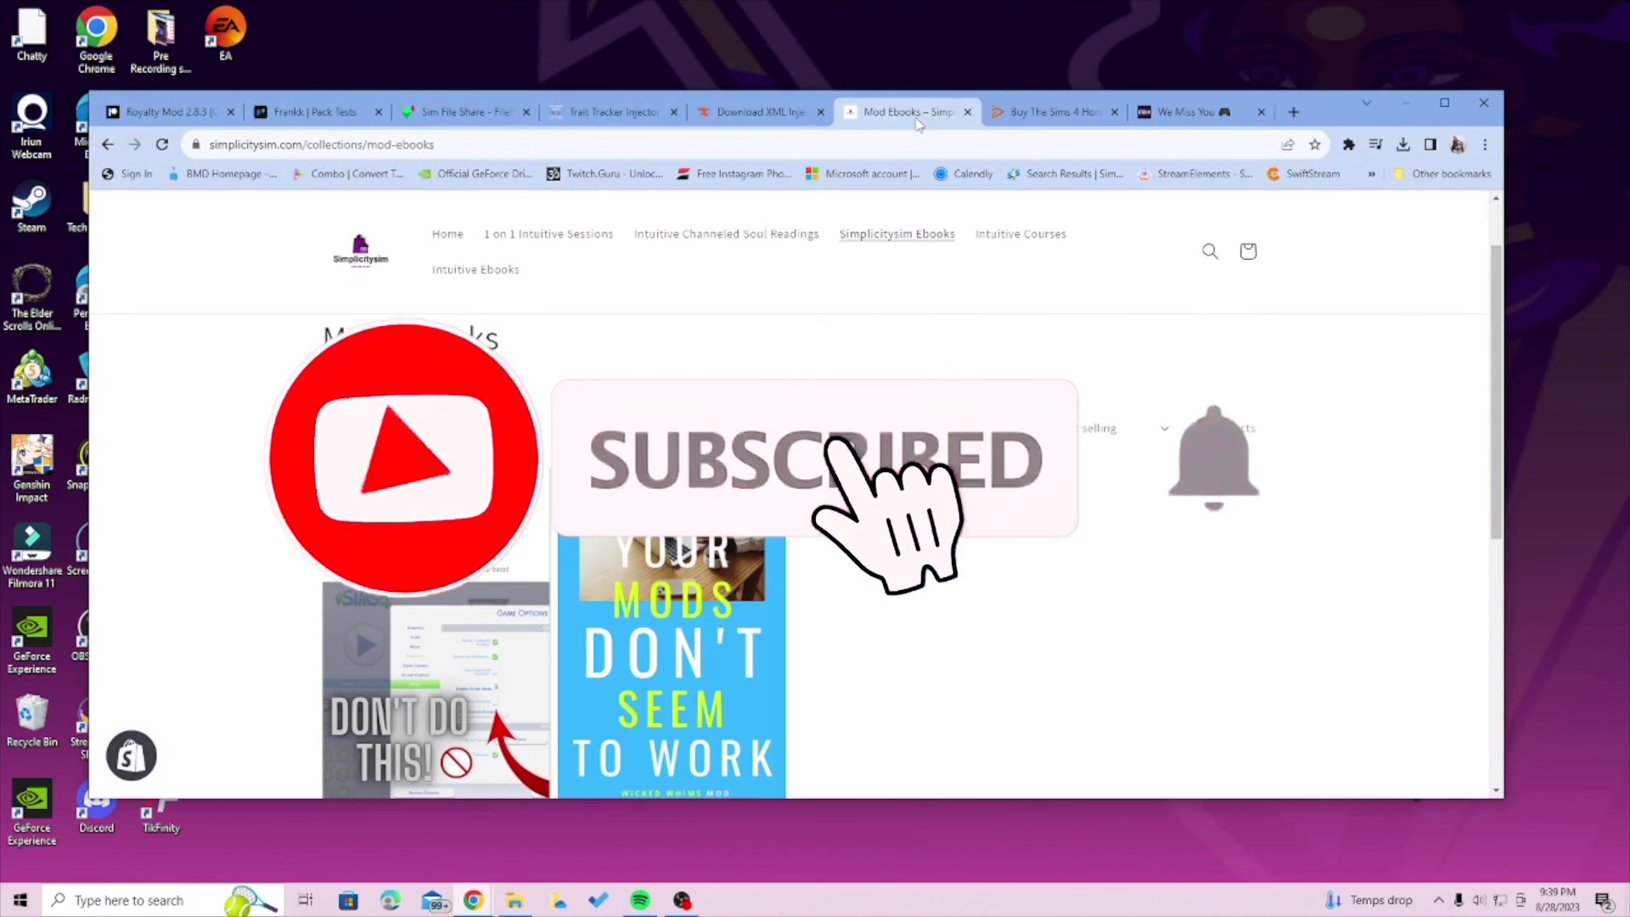
# Look over the Simplicitysim Mod Ebooks, Instant Gaming and CDKeys pages in the browser and return to the Royalty Mod 2.8.3 post
pyautogui.click(905, 111)
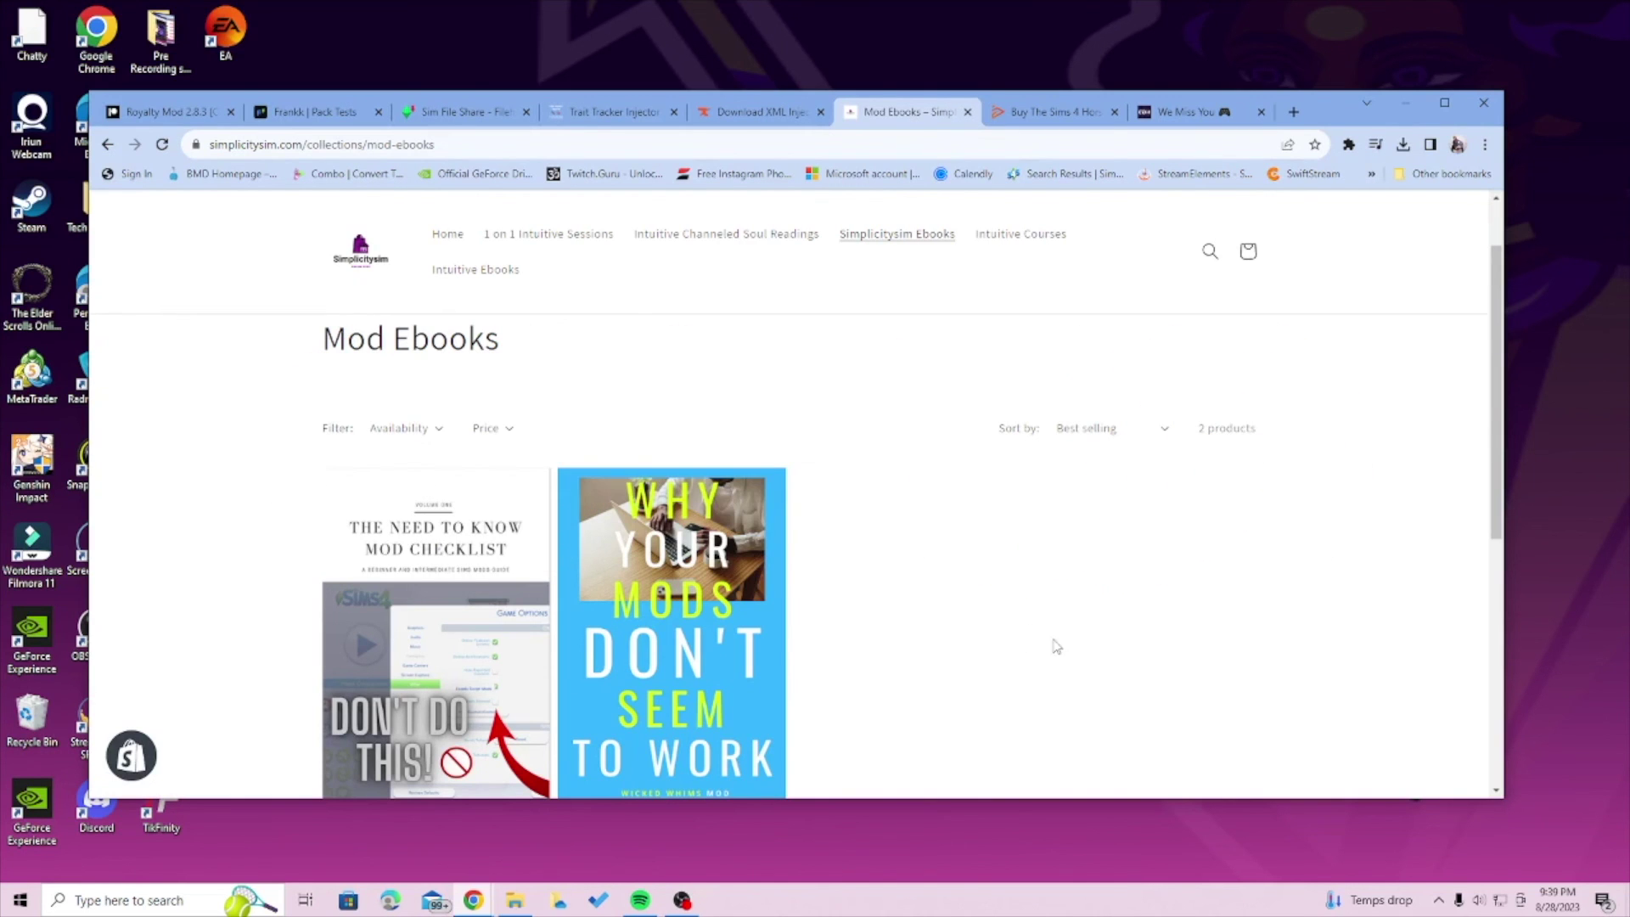
pyautogui.click(1049, 111)
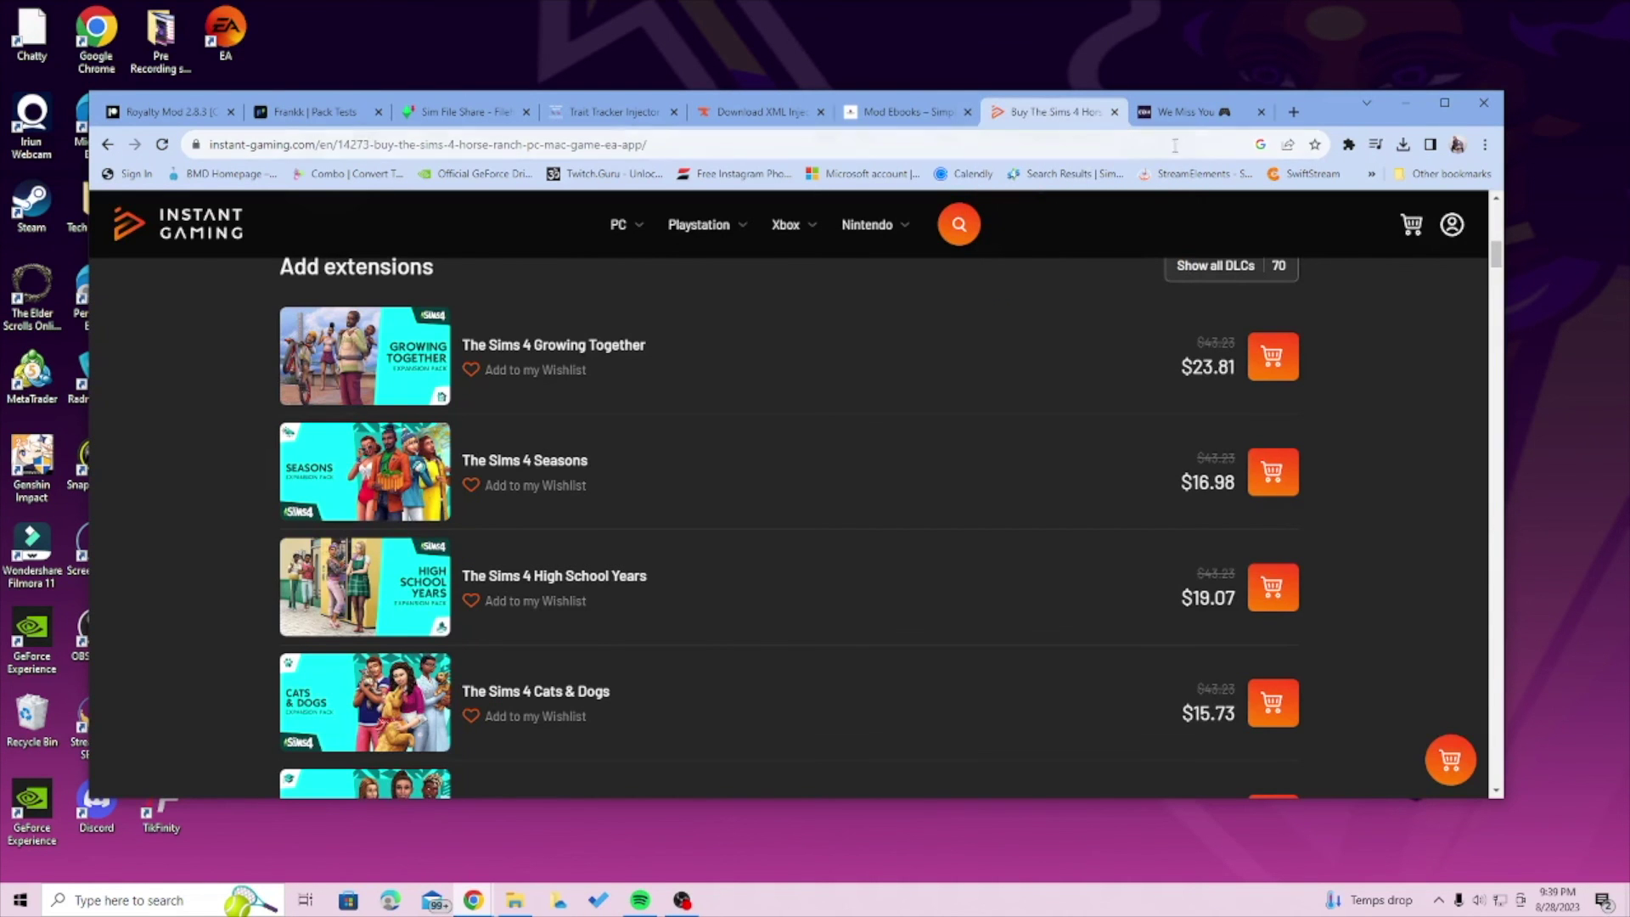
pyautogui.click(1217, 111)
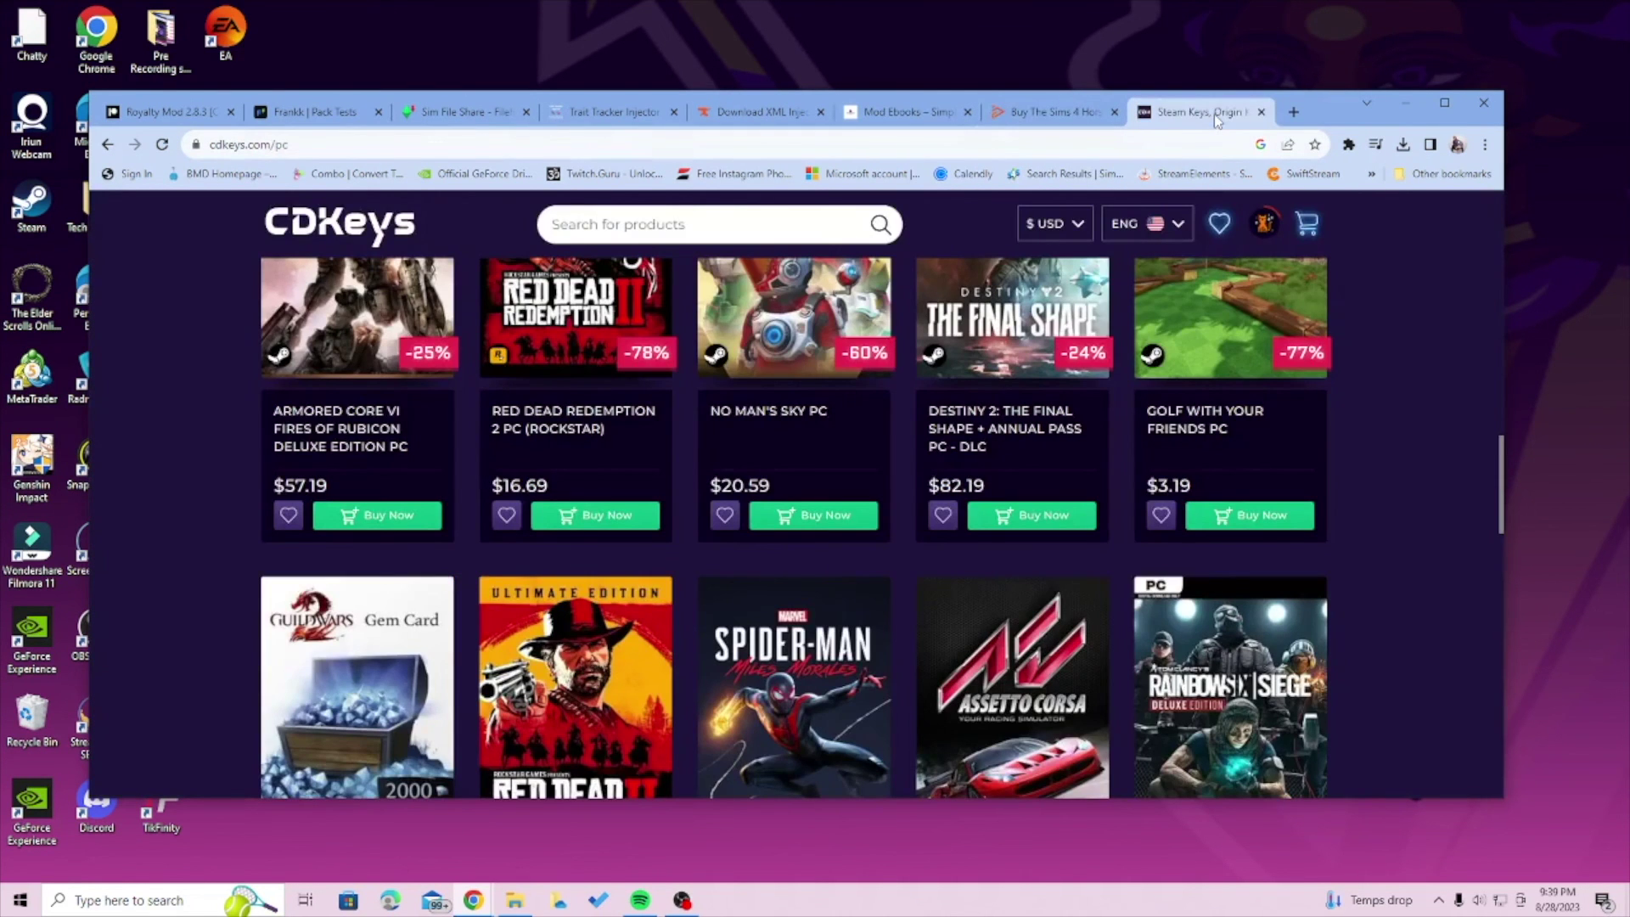
pyautogui.click(1048, 117)
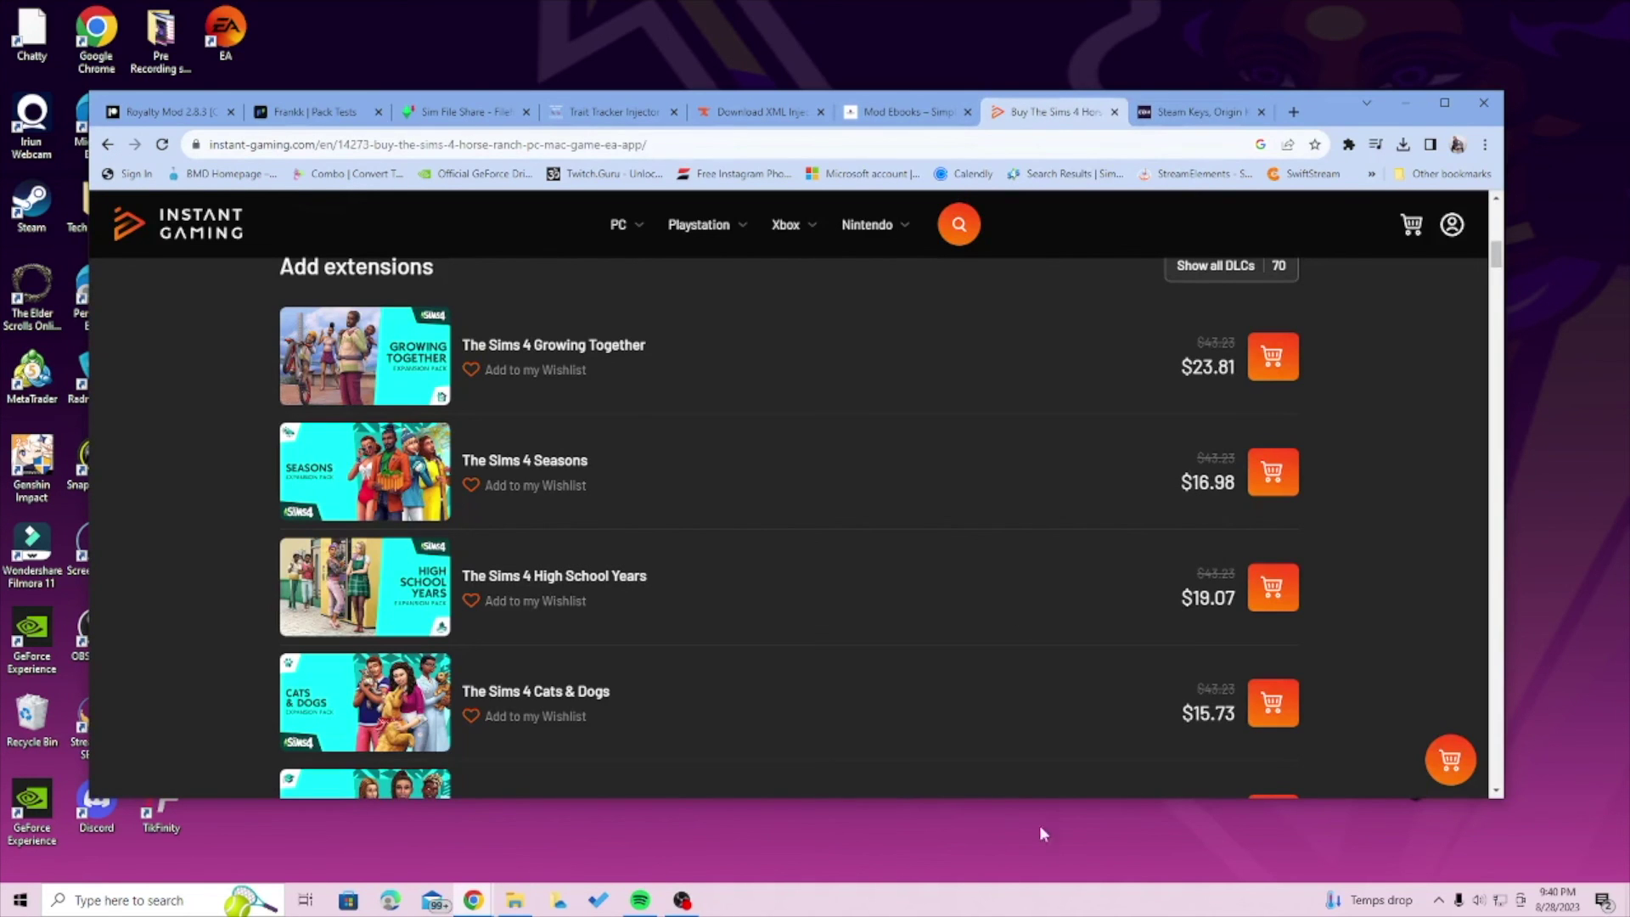
pyautogui.click(154, 116)
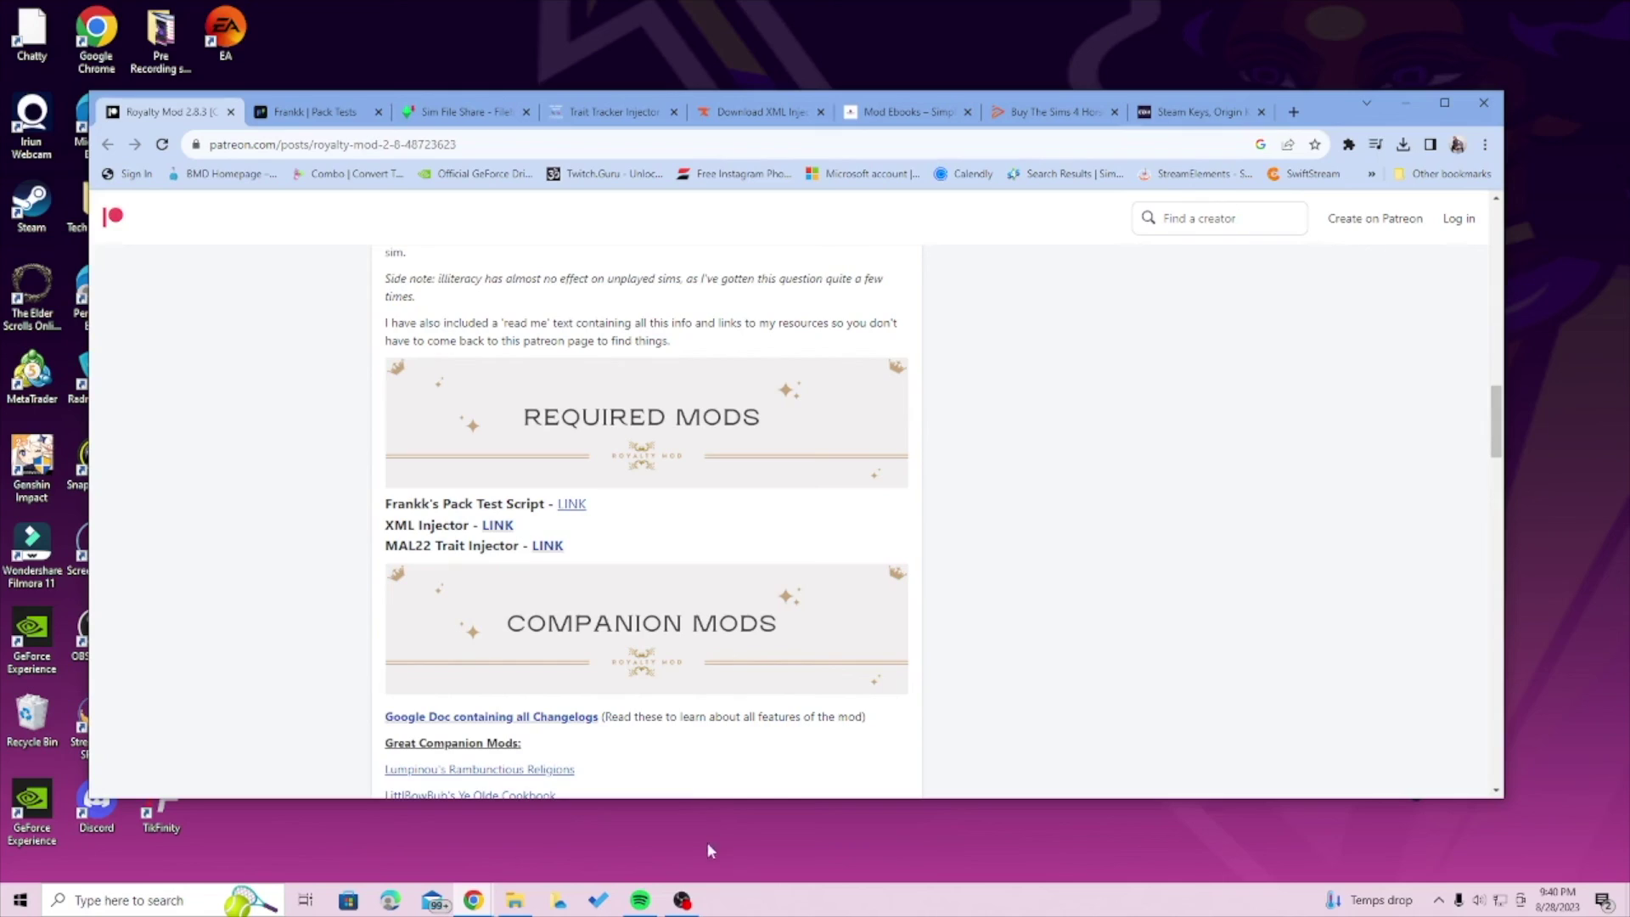
pyautogui.click(681, 899)
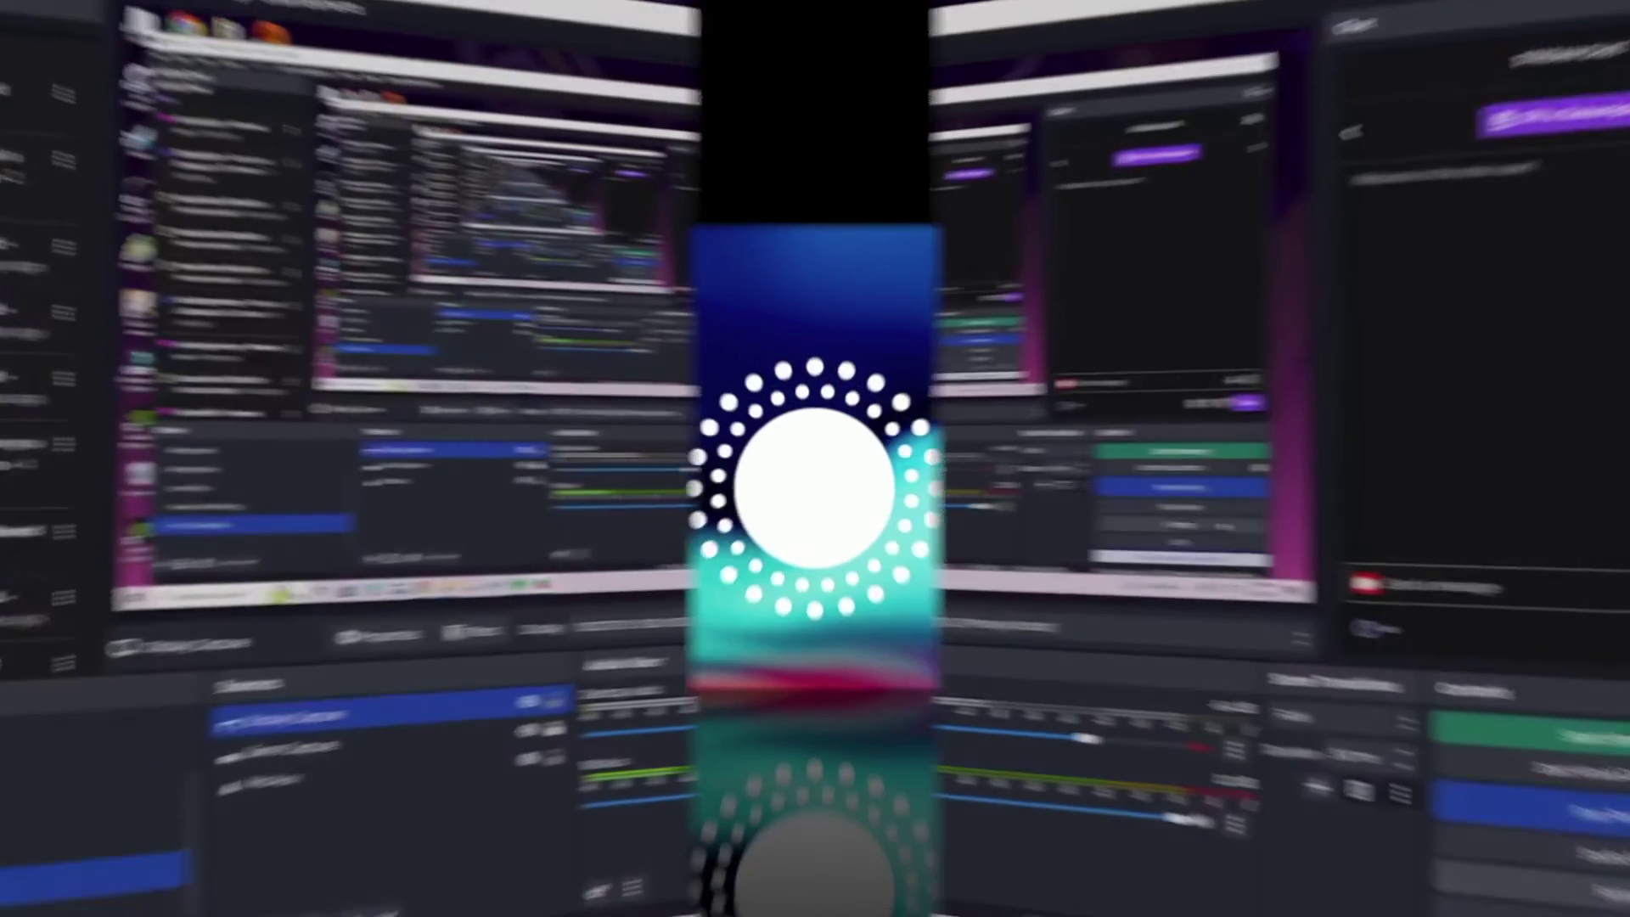